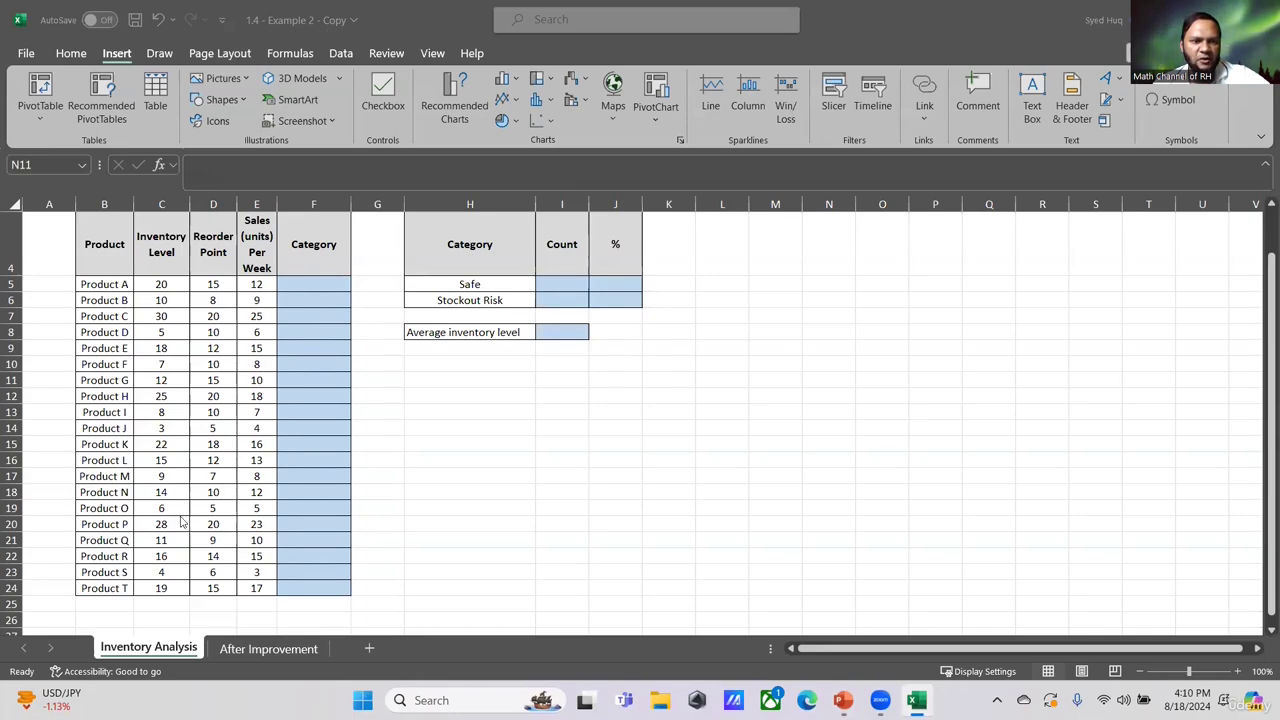
- Review the inventory table's product, inventory level, reorder point and sales columns and the empty Category column
{"action": "scroll", "coordinate": [169, 615], "scroll_direction": "up", "scroll_amount": 1}
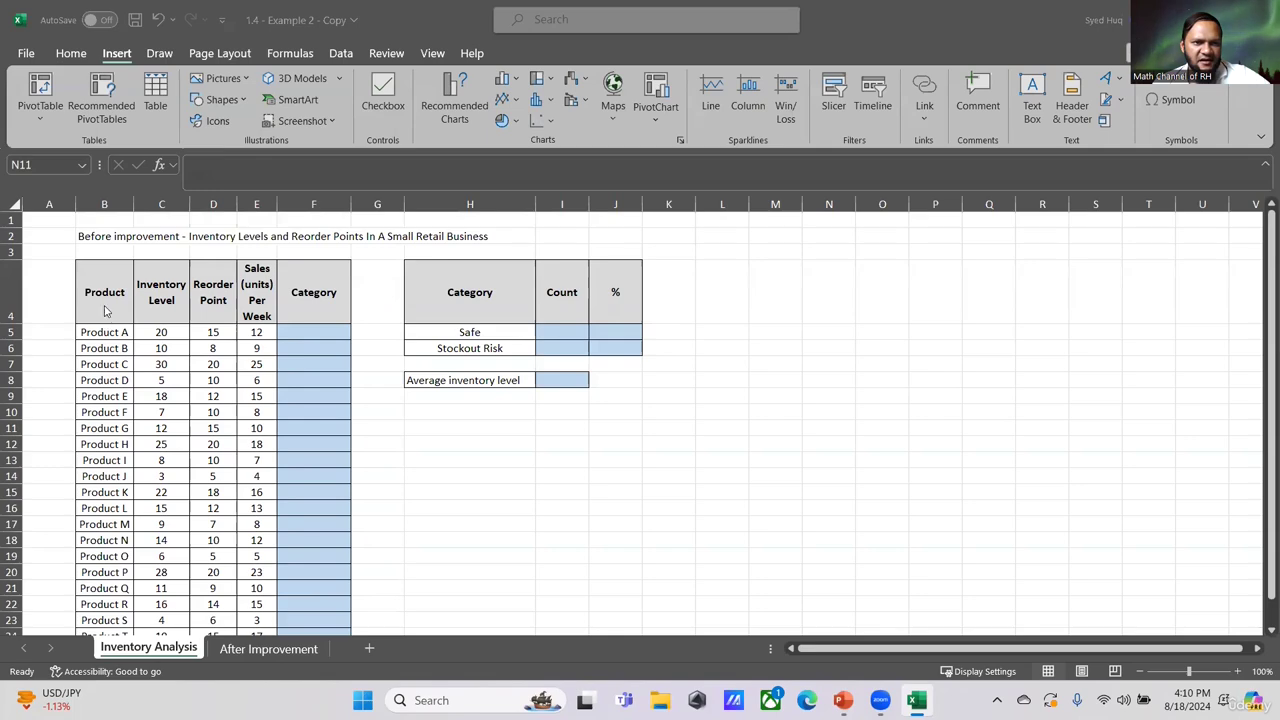
{"action": "left_click", "coordinate": [104, 204]}
{"action": "scroll", "coordinate": [155, 541], "scroll_direction": "down", "scroll_amount": 1}
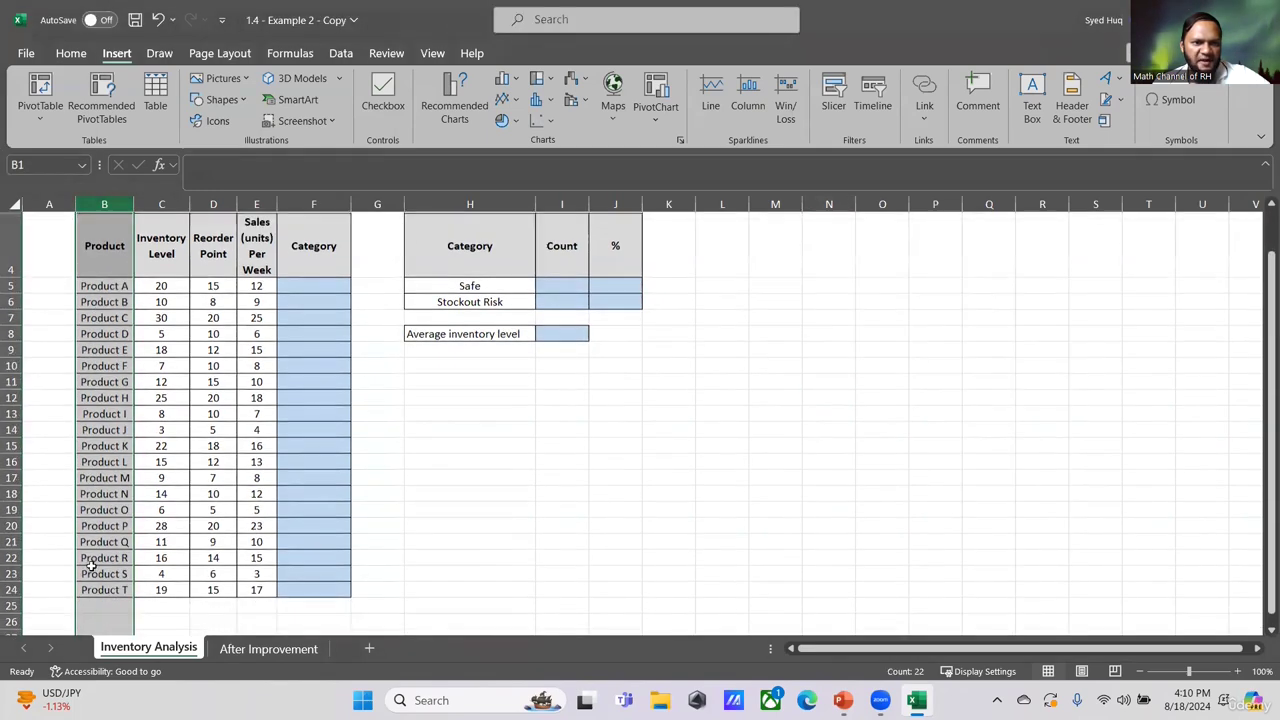
{"action": "scroll", "coordinate": [160, 375], "scroll_direction": "up", "scroll_amount": 1}
{"action": "left_click", "coordinate": [165, 364]}
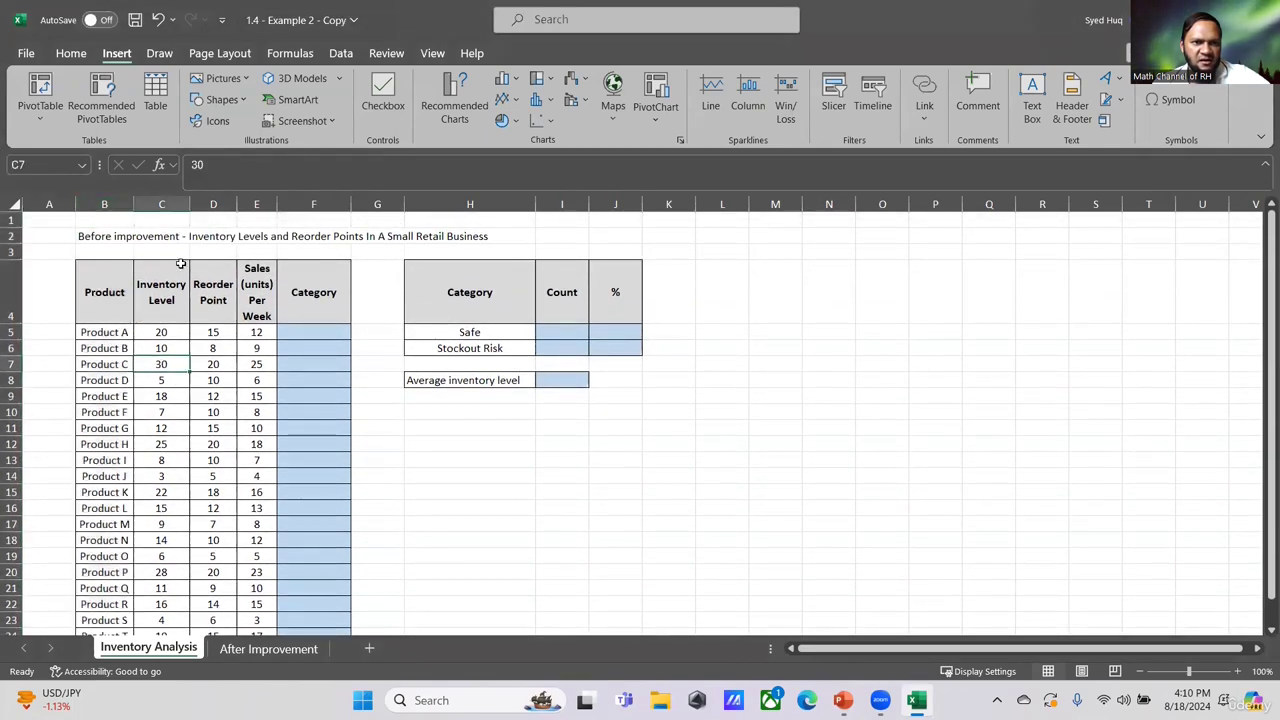
{"action": "left_click", "coordinate": [163, 204]}
{"action": "left_click", "coordinate": [213, 204]}
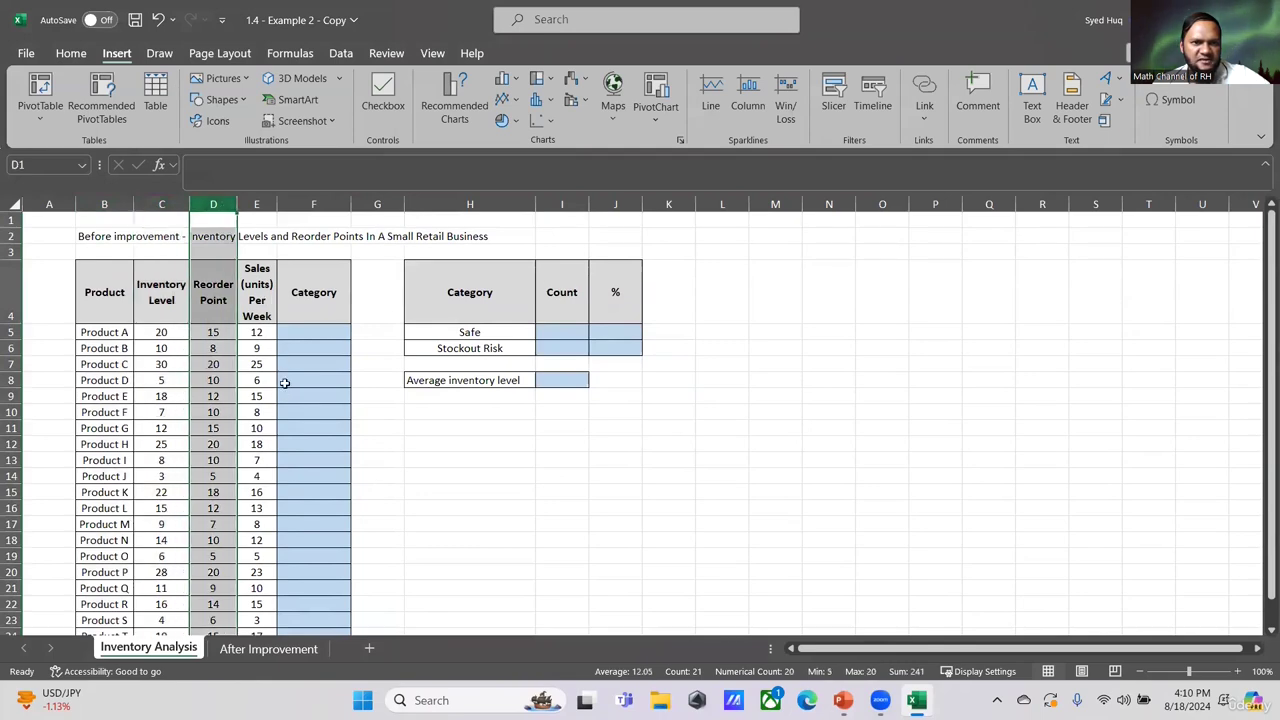
{"action": "left_click", "coordinate": [256, 204]}
{"action": "left_click", "coordinate": [335, 392]}
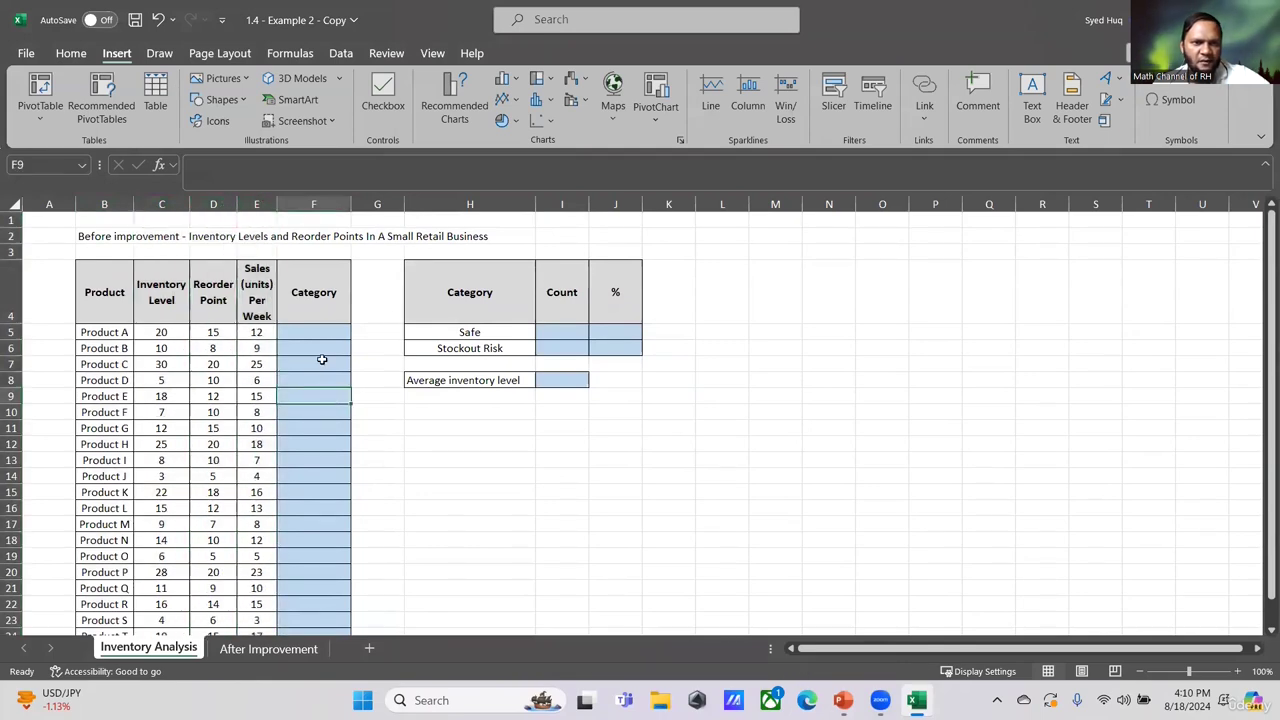
{"action": "scroll", "coordinate": [327, 334], "scroll_direction": "down", "scroll_amount": 1}
{"action": "scroll", "coordinate": [327, 333], "scroll_direction": "down", "scroll_amount": 1}
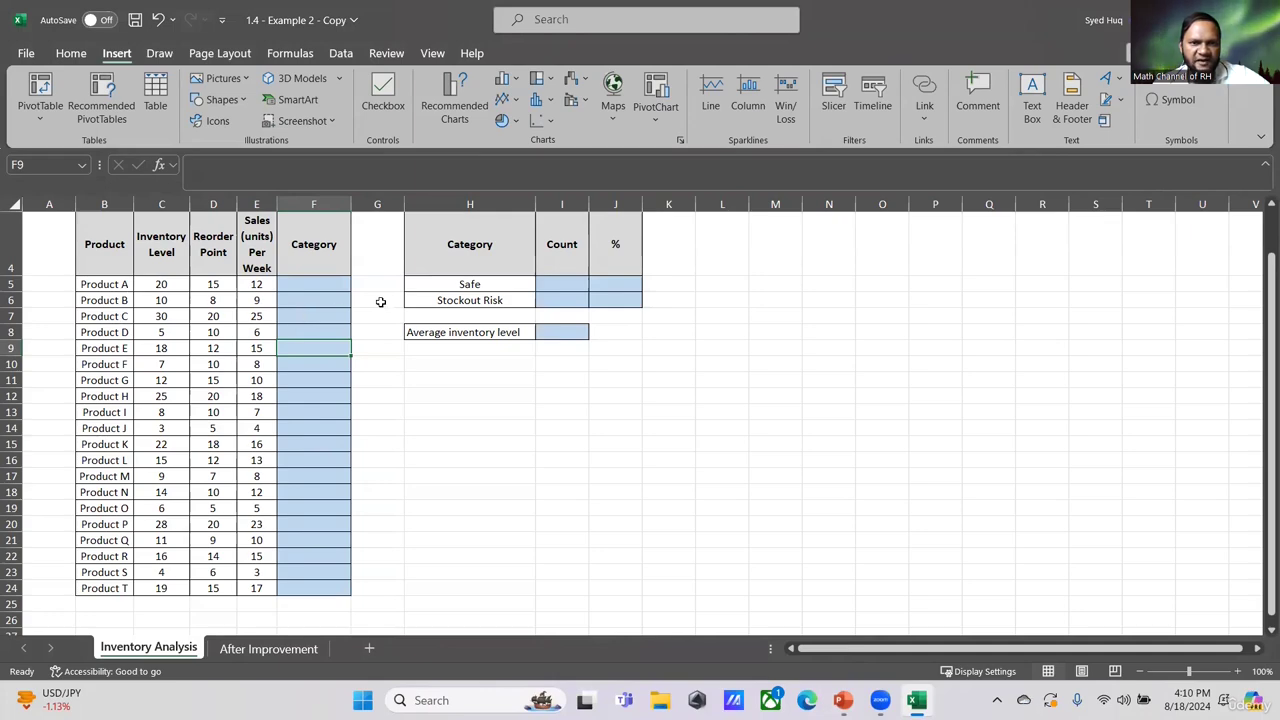
- Compare inventory levels with reorder points for the first products and review the Safe and Stockout Risk labels
{"action": "left_click", "coordinate": [494, 286]}
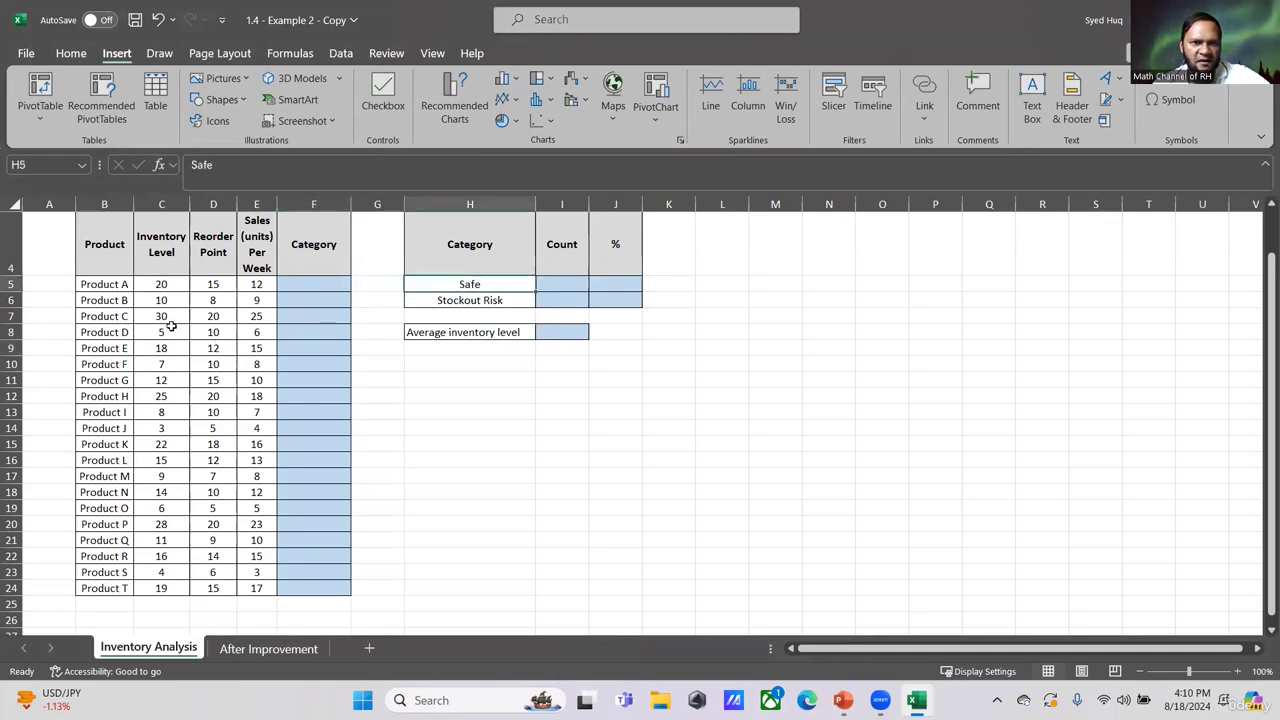
{"action": "left_click", "coordinate": [492, 304]}
{"action": "left_click", "coordinate": [358, 440]}
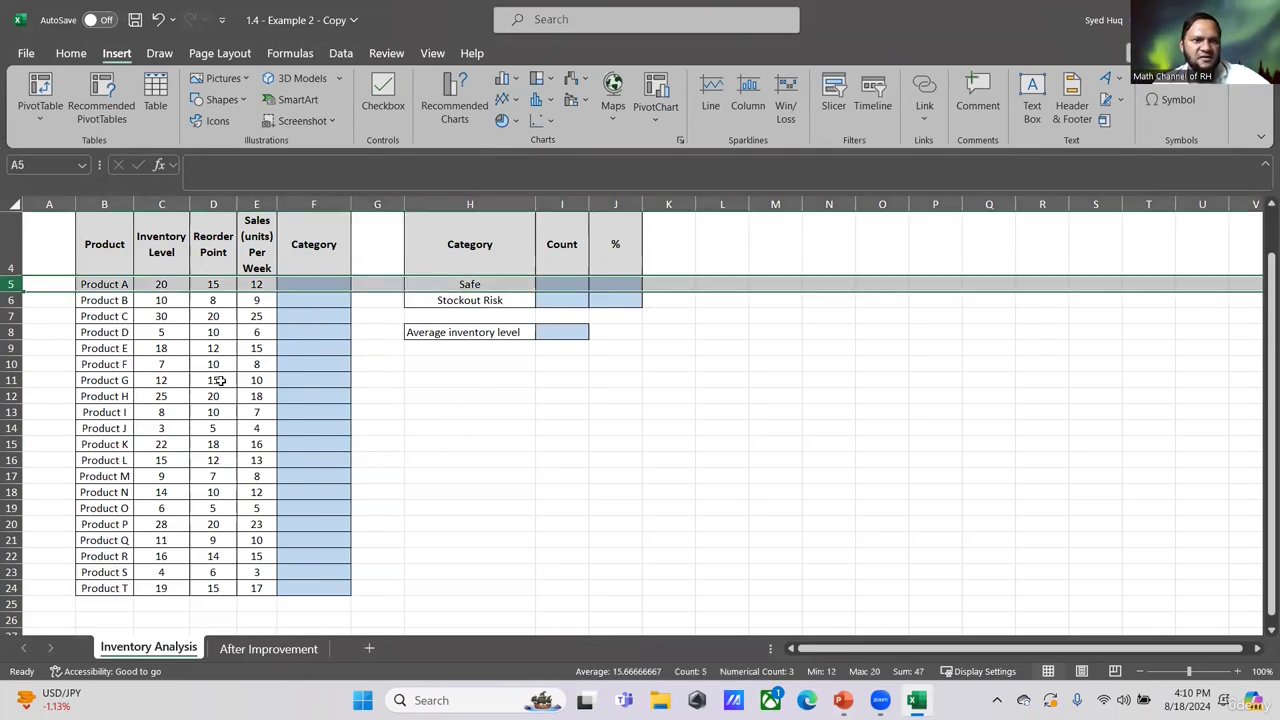
{"action": "left_click", "coordinate": [161, 304]}
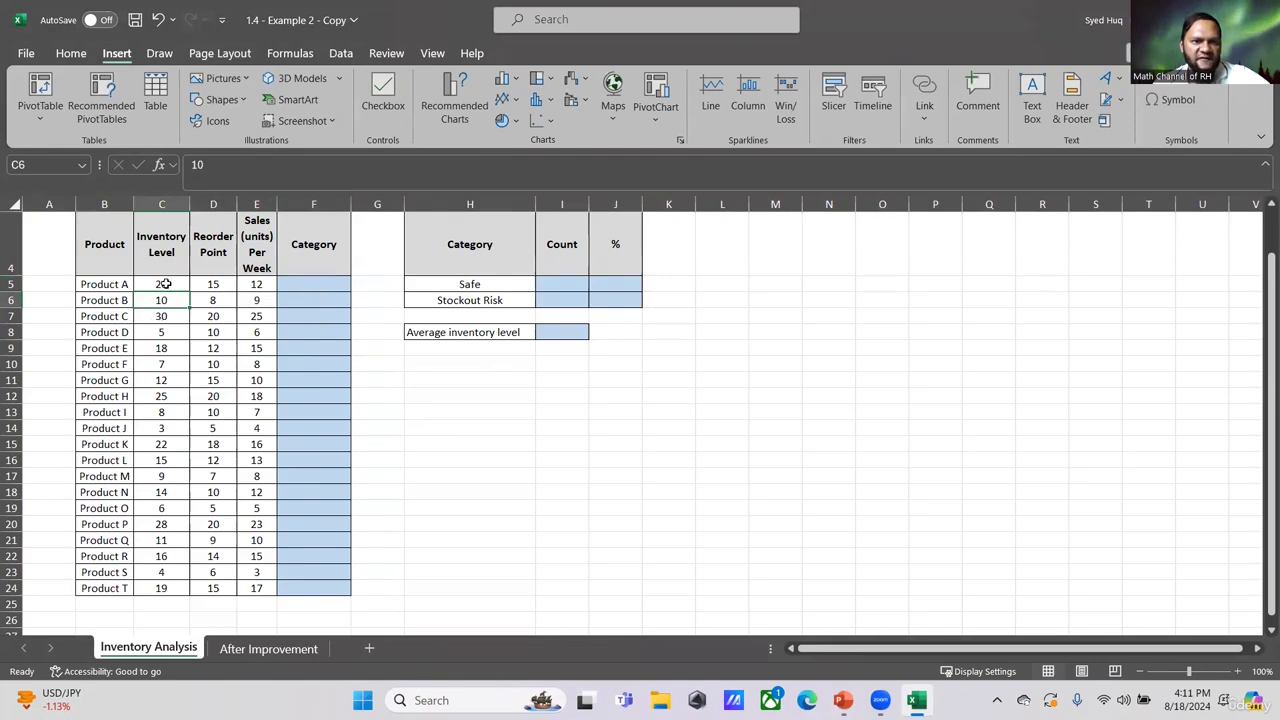
{"action": "left_click", "coordinate": [162, 288]}
{"action": "left_click", "coordinate": [210, 289]}
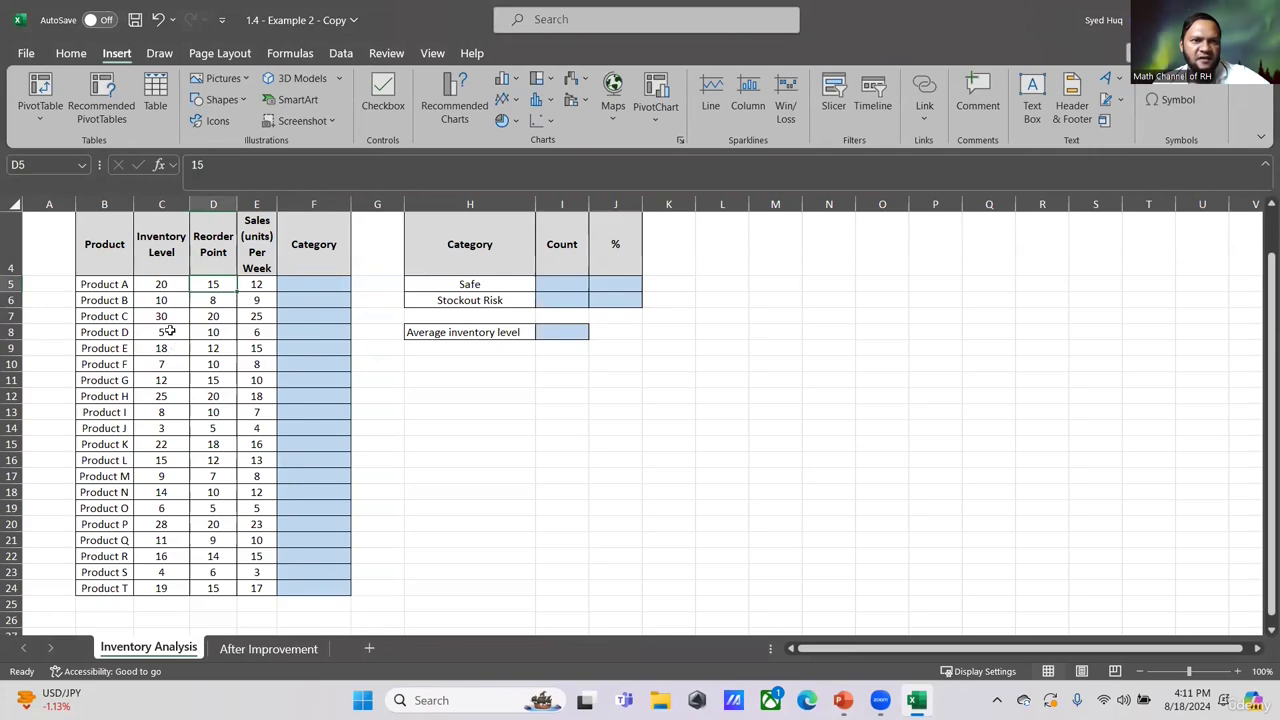
{"action": "left_click", "coordinate": [160, 298]}
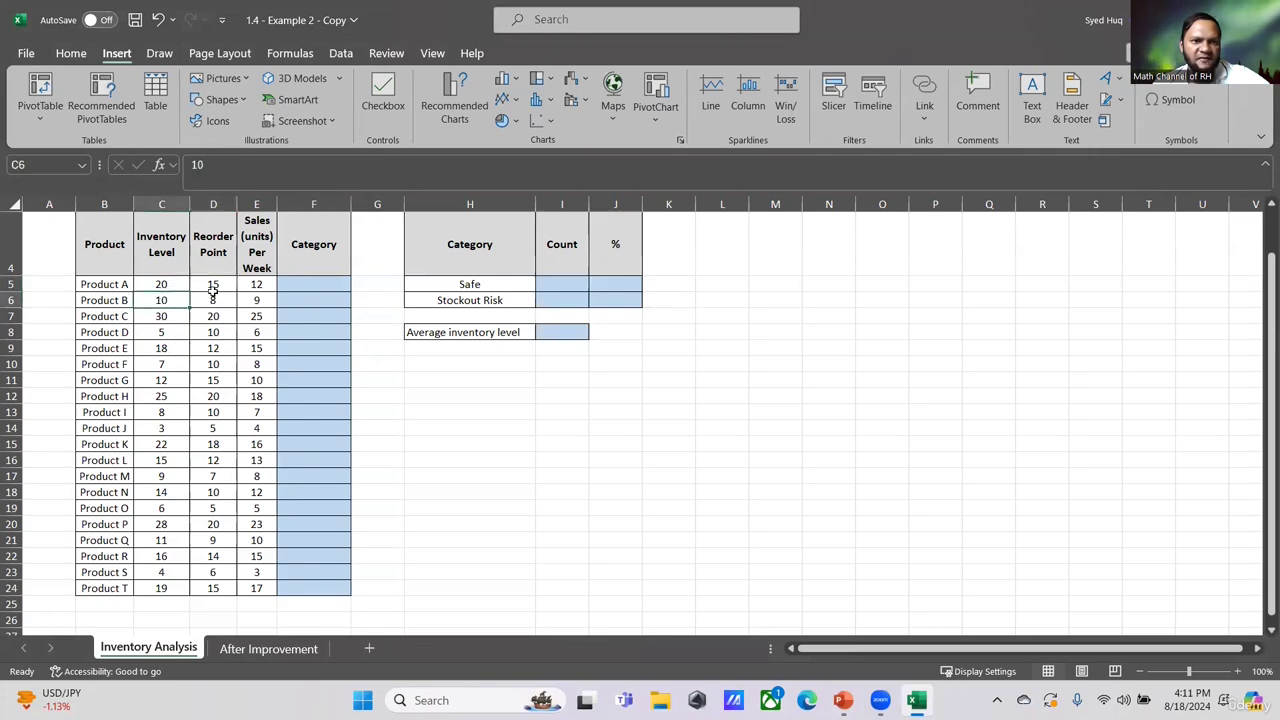
{"action": "left_click", "coordinate": [215, 298]}
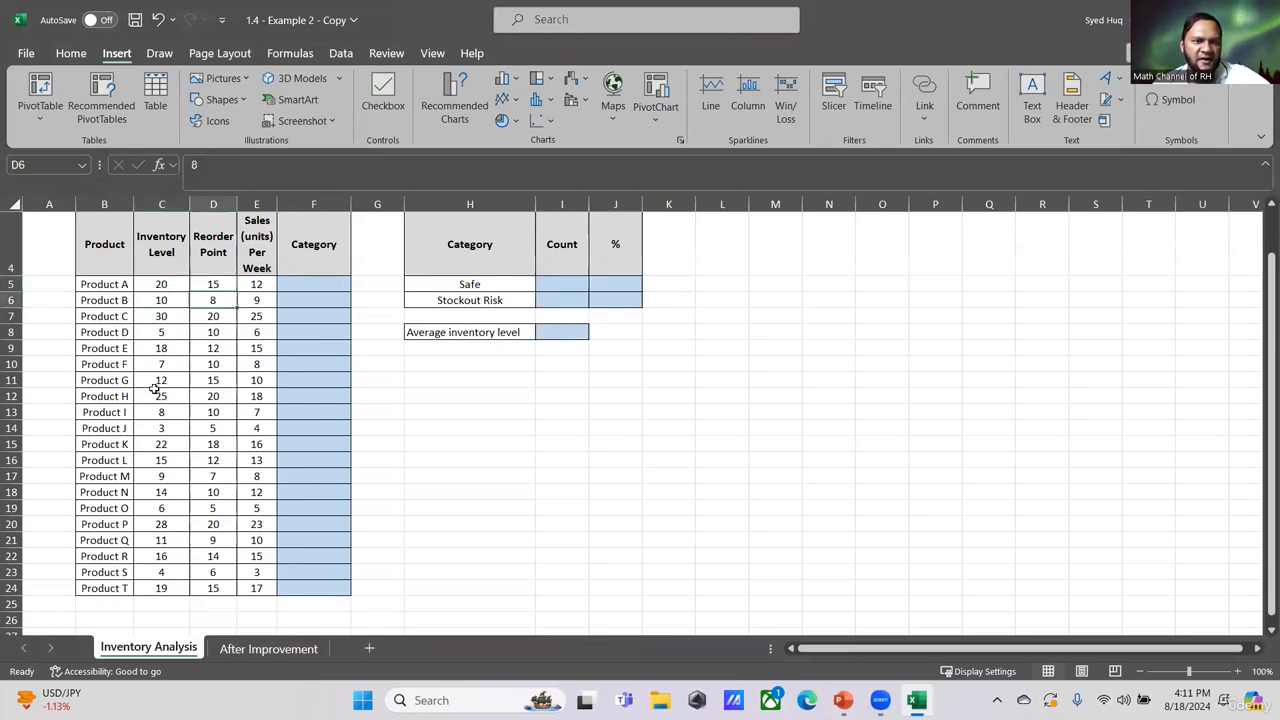
{"action": "left_click", "coordinate": [12, 284]}
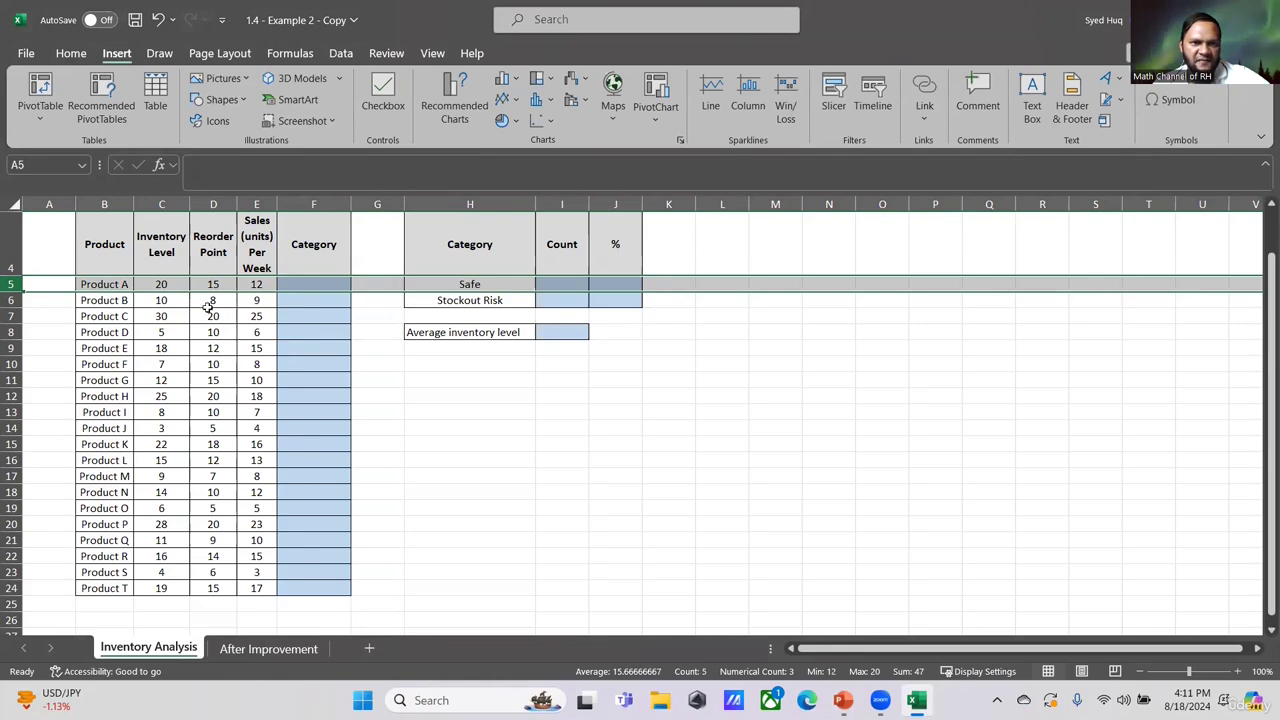
{"action": "left_click", "coordinate": [414, 390]}
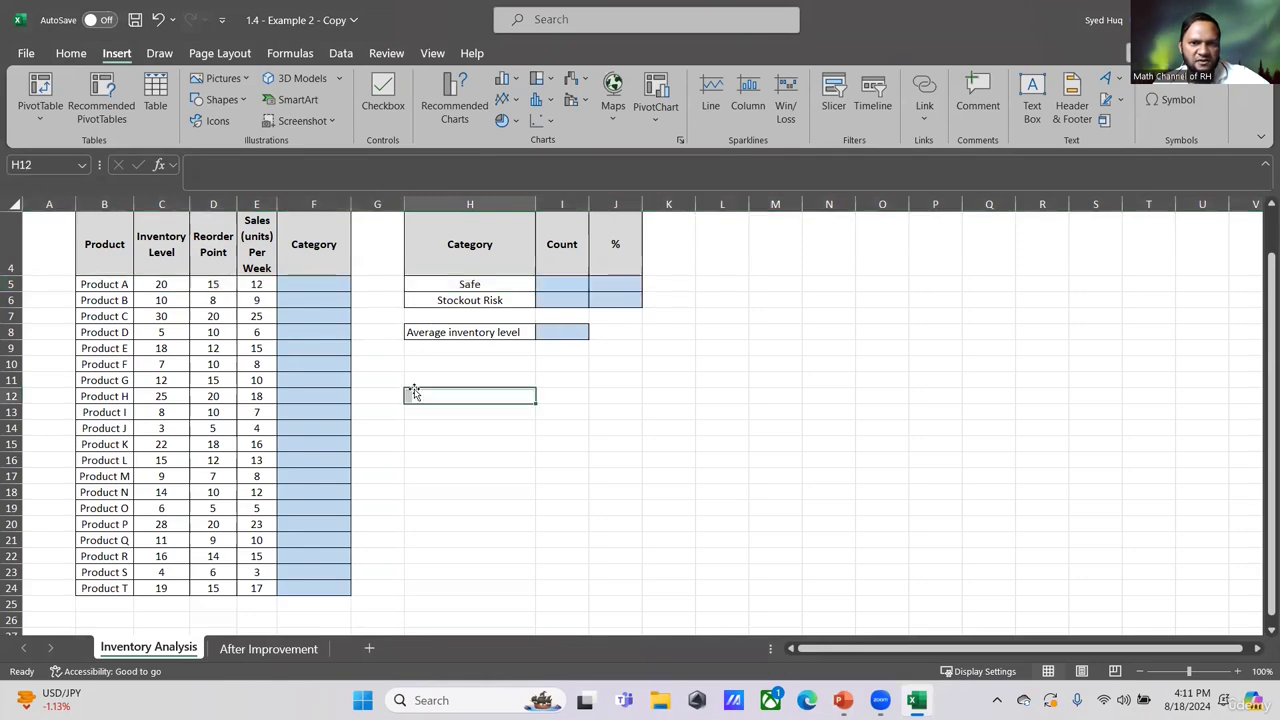
- Write an IF formula in Product A's Category cell: if C5 is below D5 return H6, otherwise H5
{"action": "left_click", "coordinate": [314, 282]}
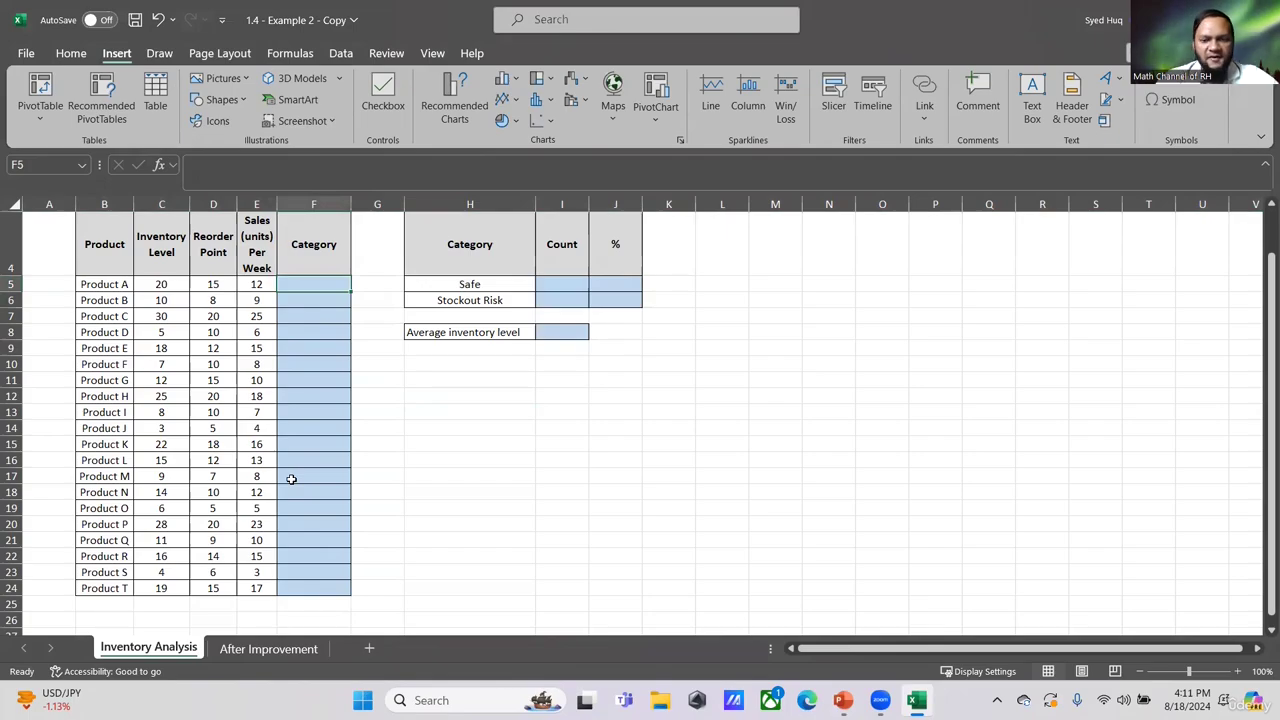
{"action": "type", "text": "=if("}
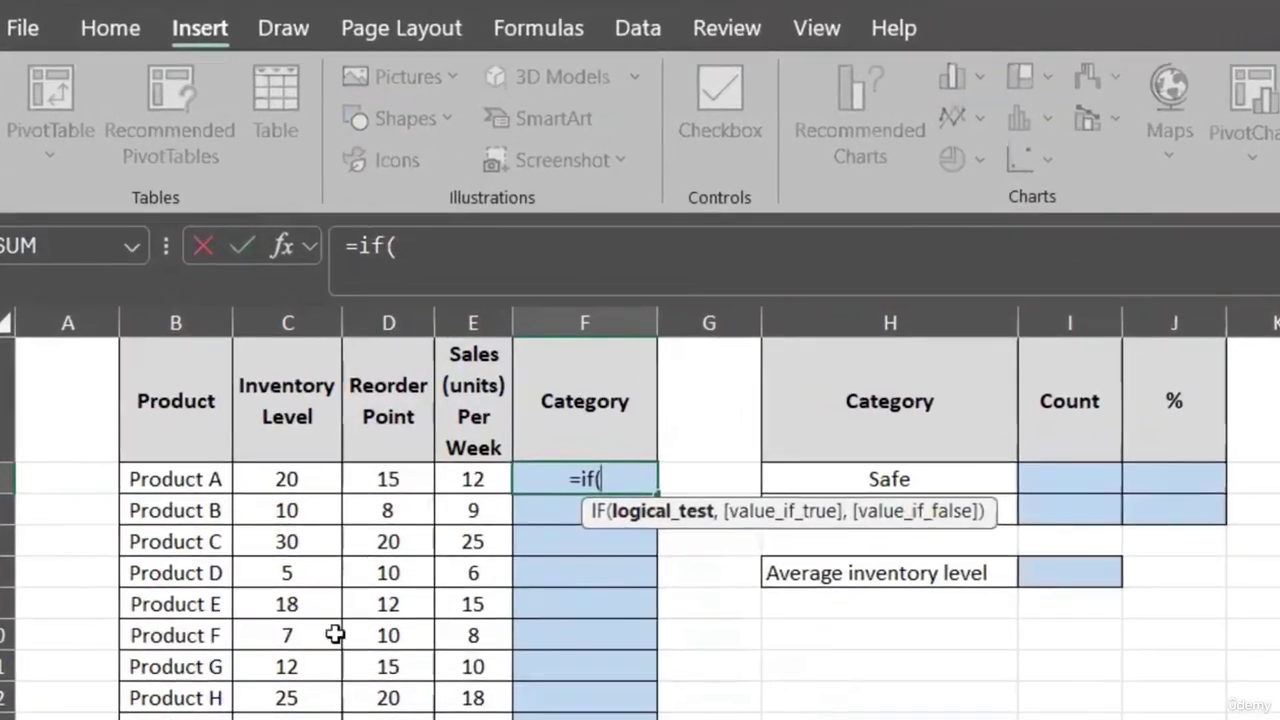
{"action": "left_click", "coordinate": [305, 482]}
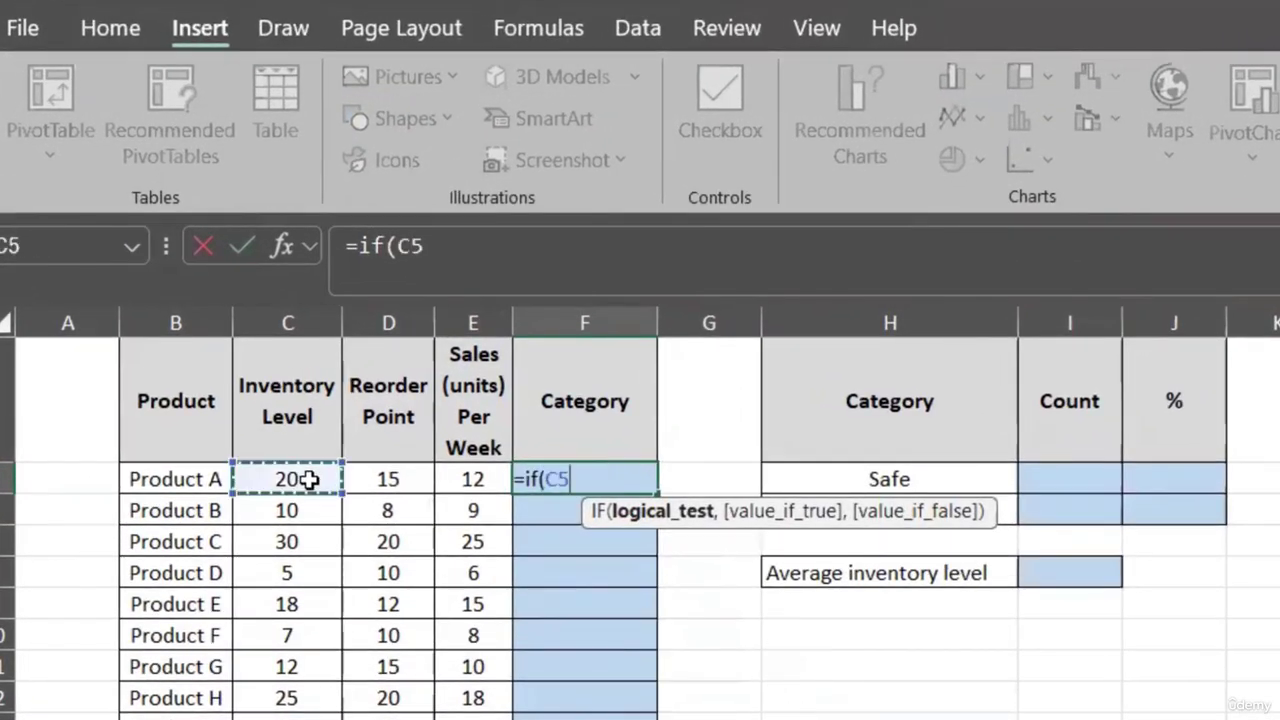
{"action": "type", "text": "<"}
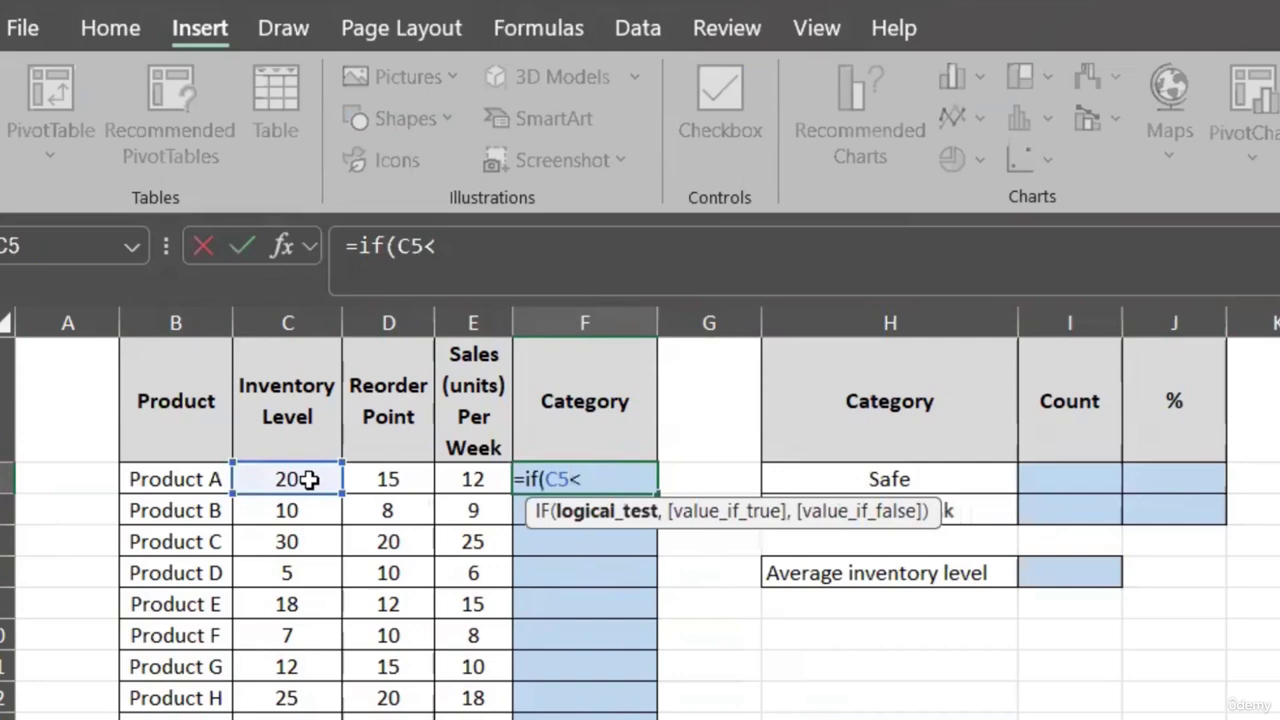
{"action": "left_click", "coordinate": [405, 475]}
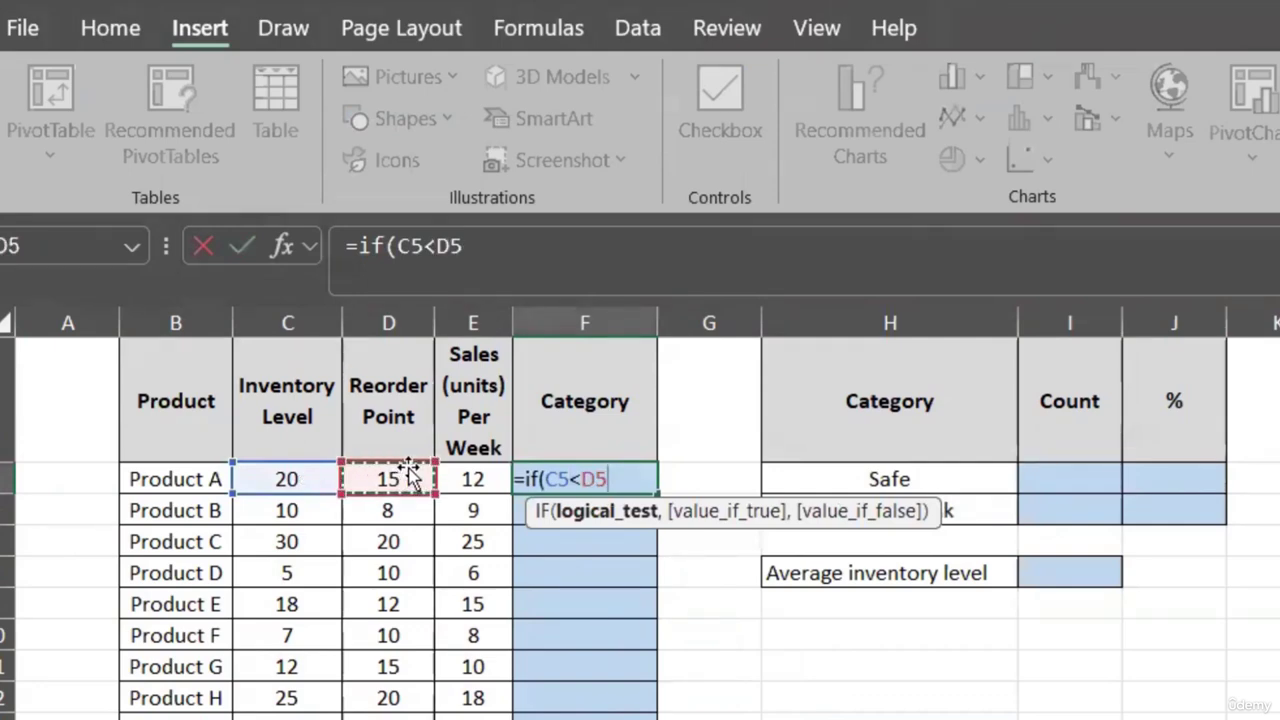
{"action": "type", "text": ","}
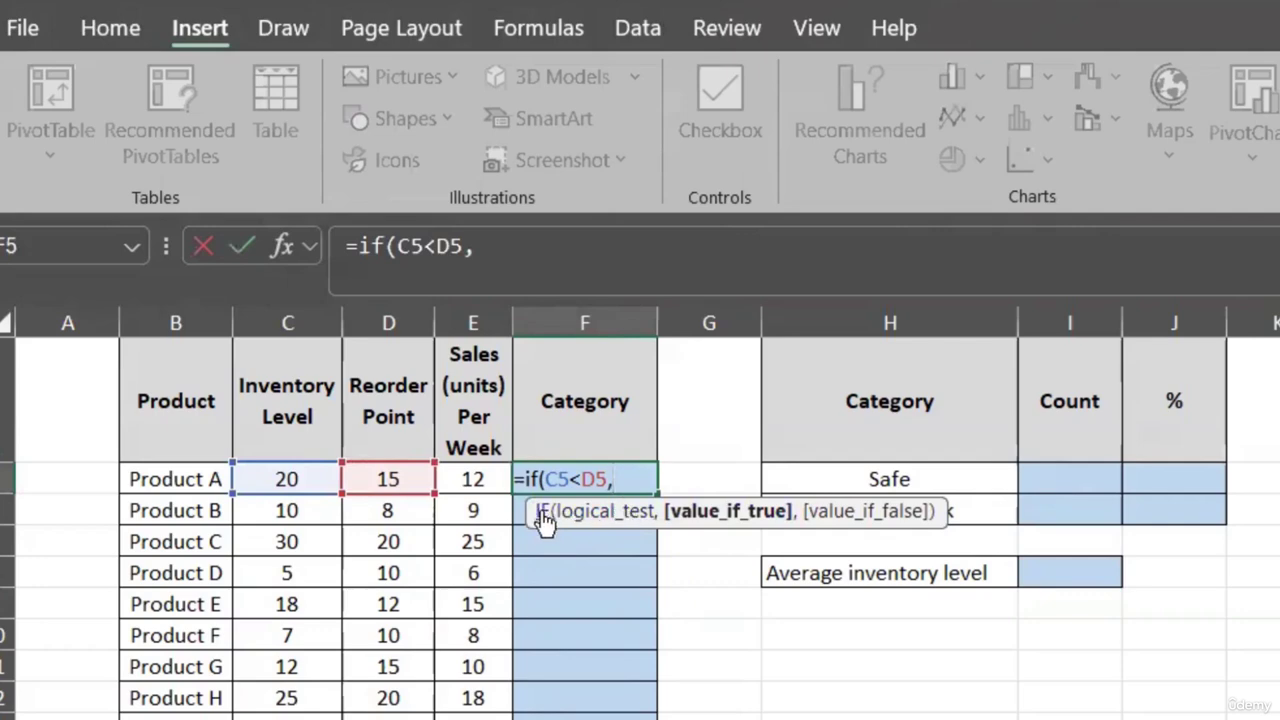
{"action": "left_click_drag", "start_coordinate": [541, 514], "coordinate": [547, 656]}
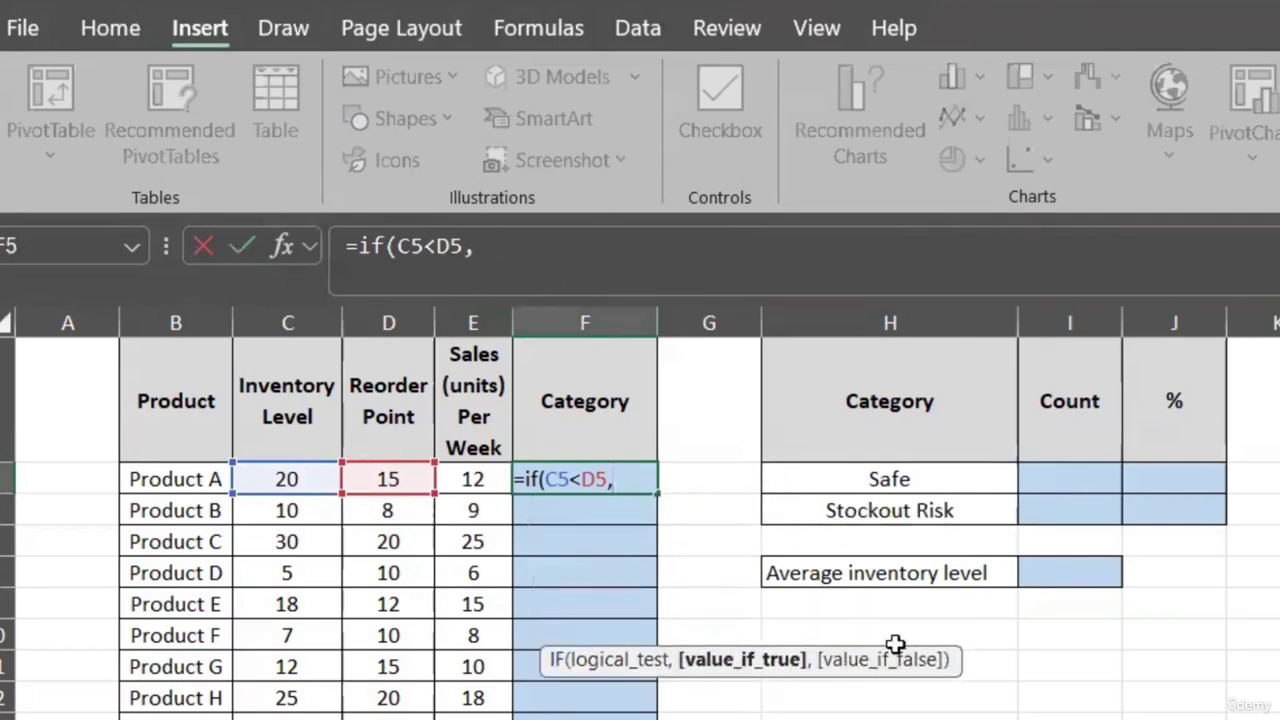
{"action": "left_click", "coordinate": [878, 510]}
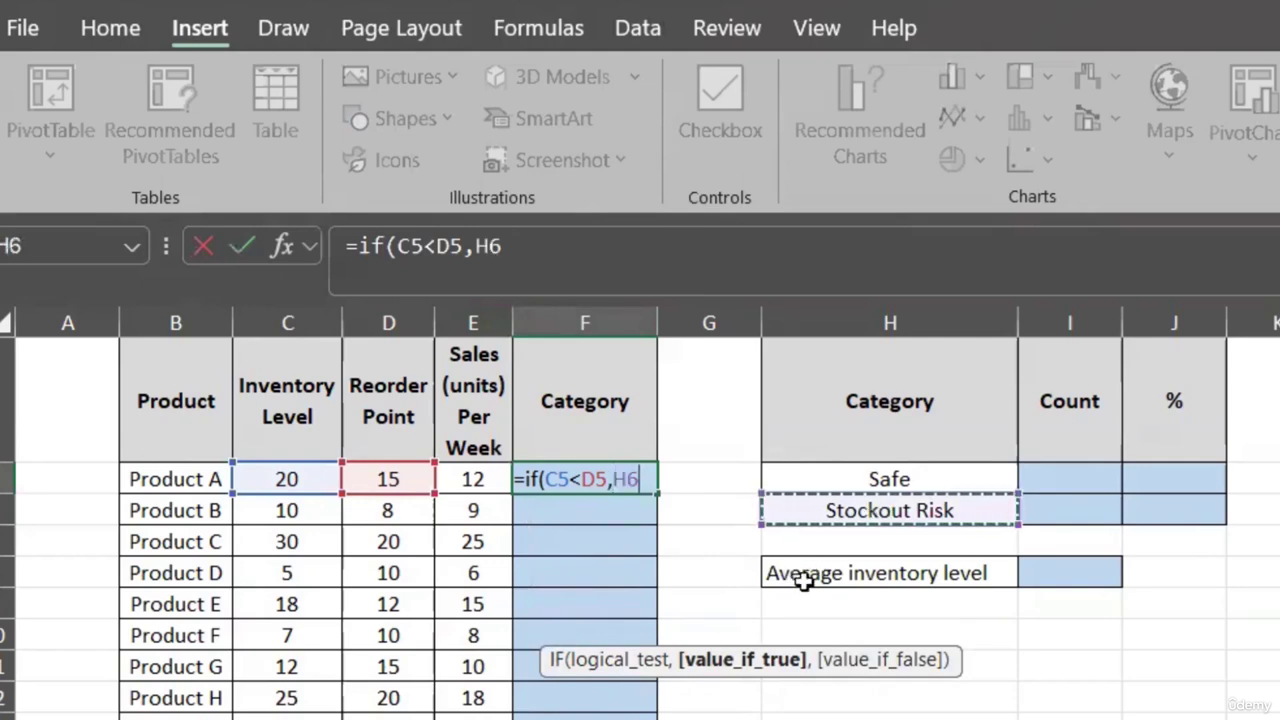
{"action": "type", "text": ","}
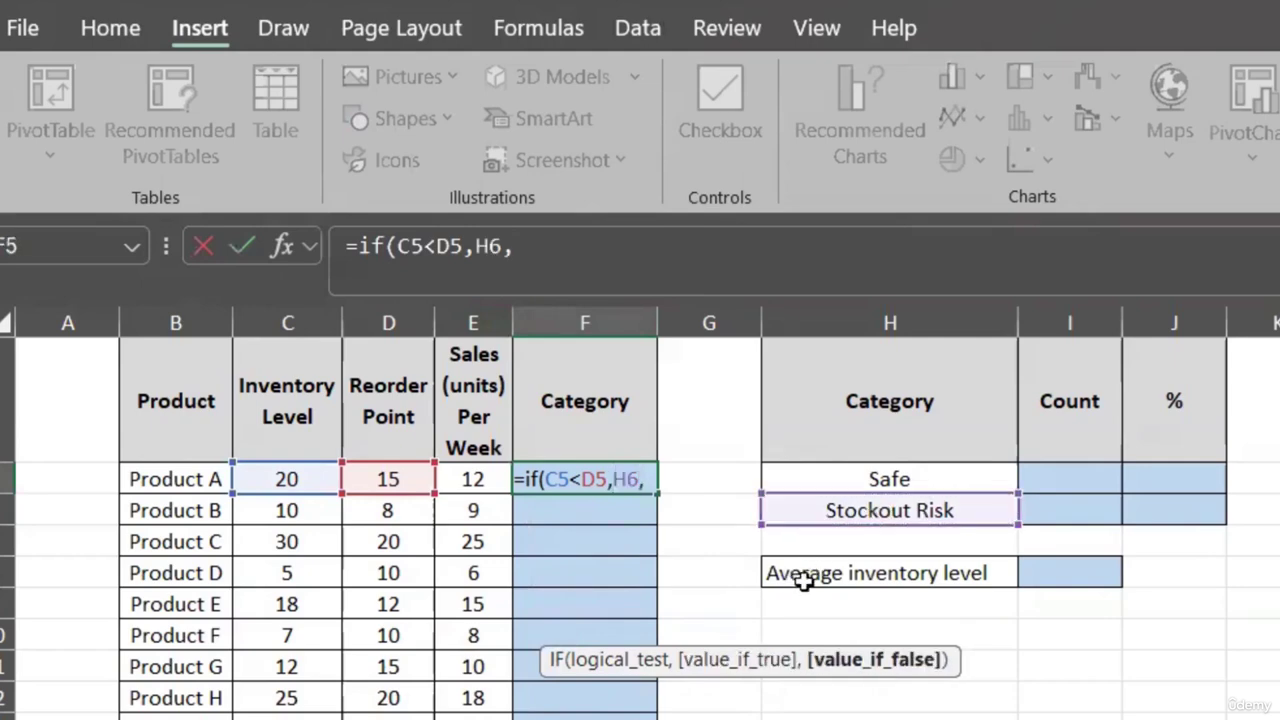
{"action": "left_click", "coordinate": [895, 478]}
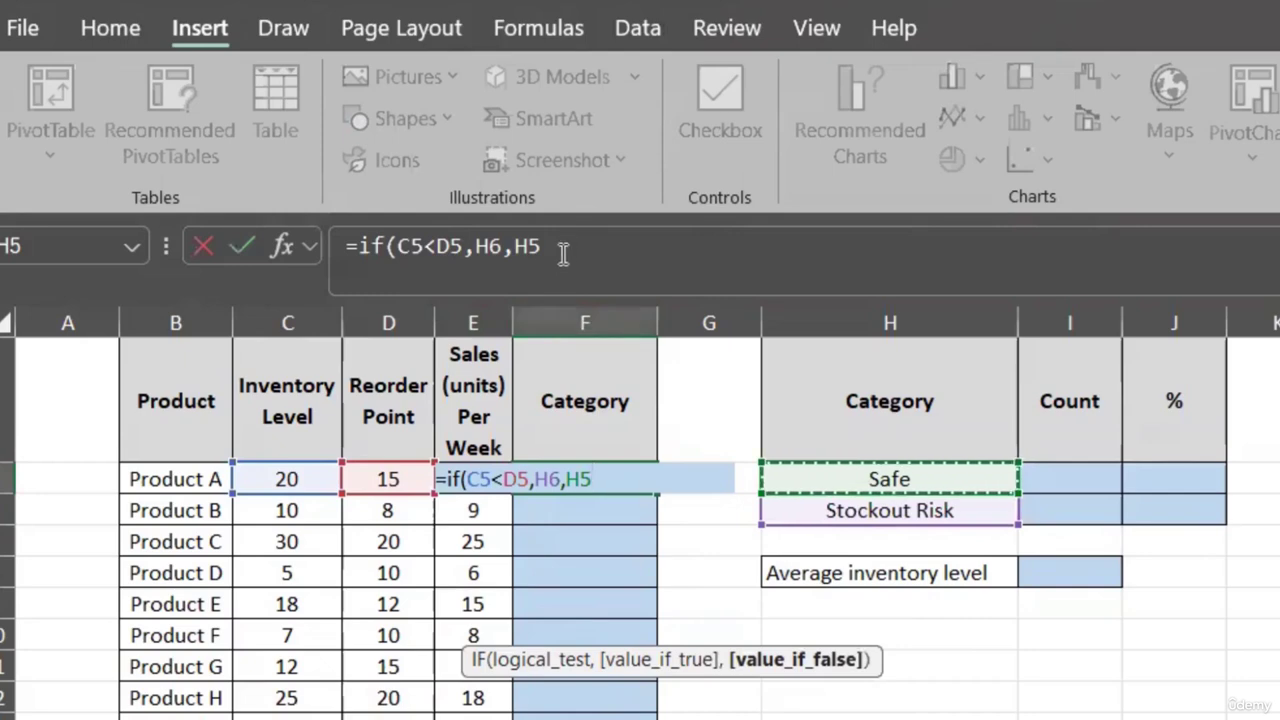
- Make the H6 and H5 label references absolute and complete the formula as =IF(C5<D5,$H$6,$H$5)
{"action": "double_click", "coordinate": [488, 246]}
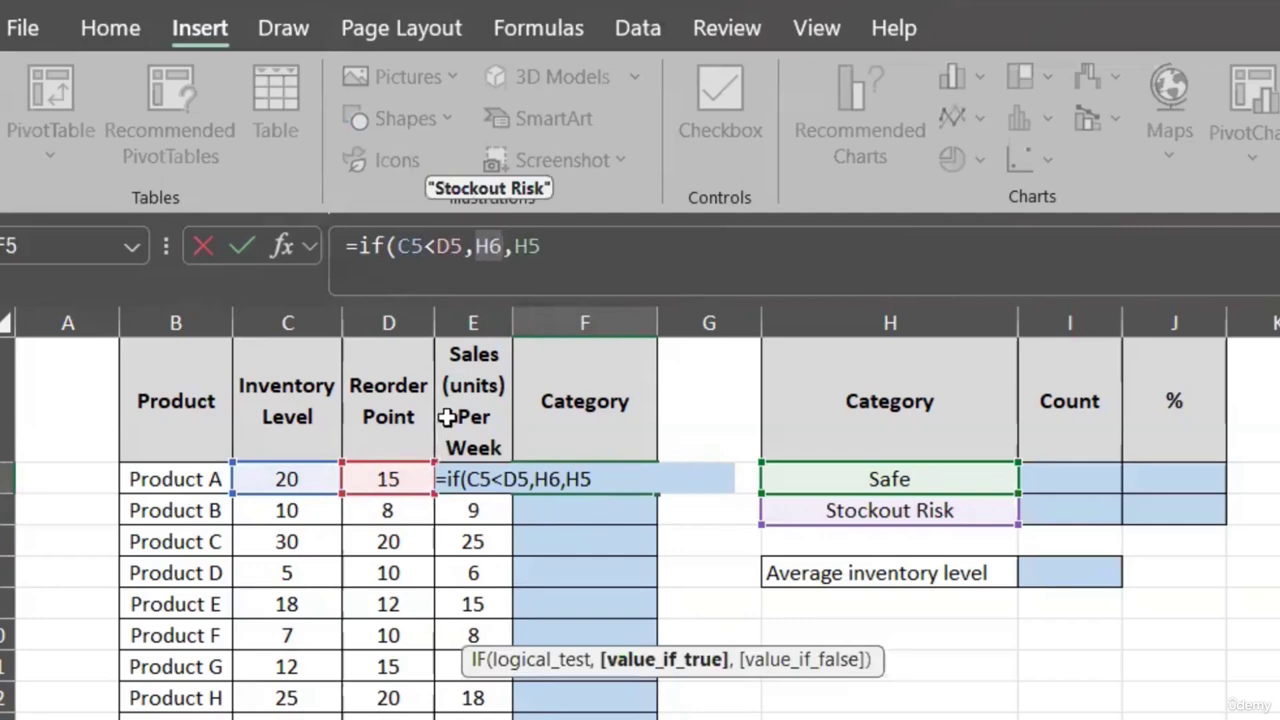
{"action": "key", "text": "F4"}
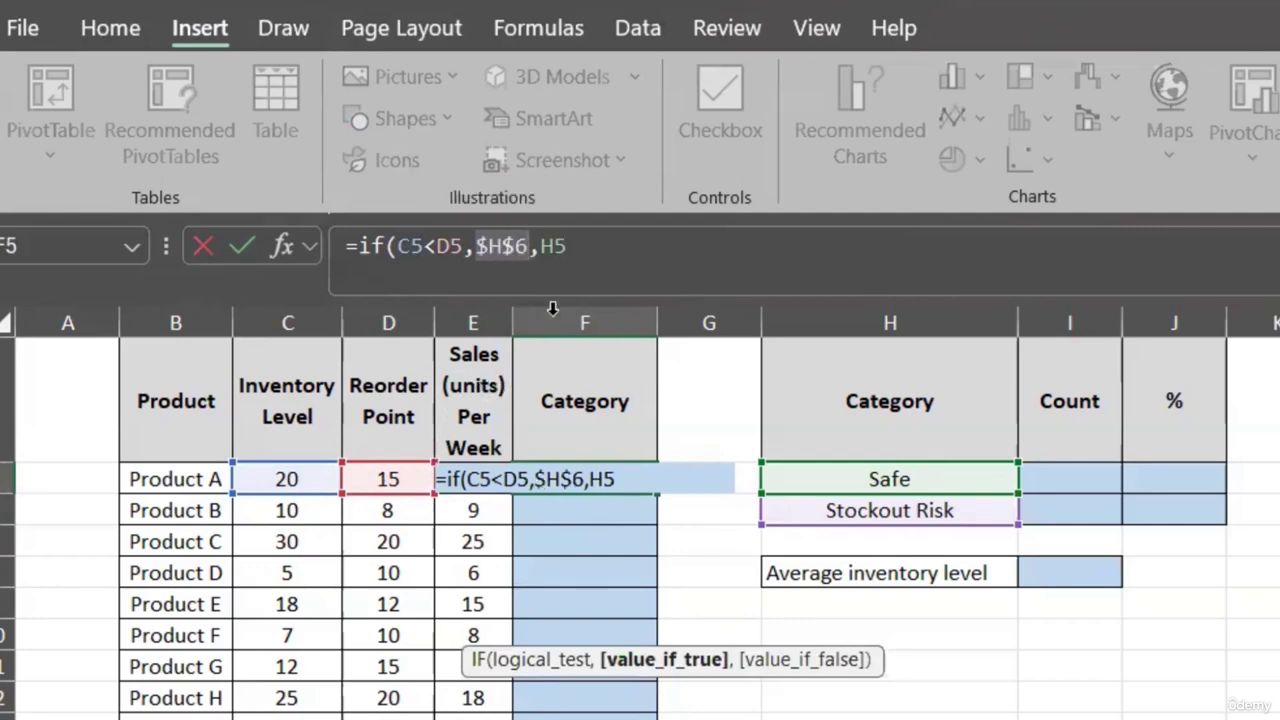
{"action": "double_click", "coordinate": [553, 246]}
{"action": "key", "text": "F4"}
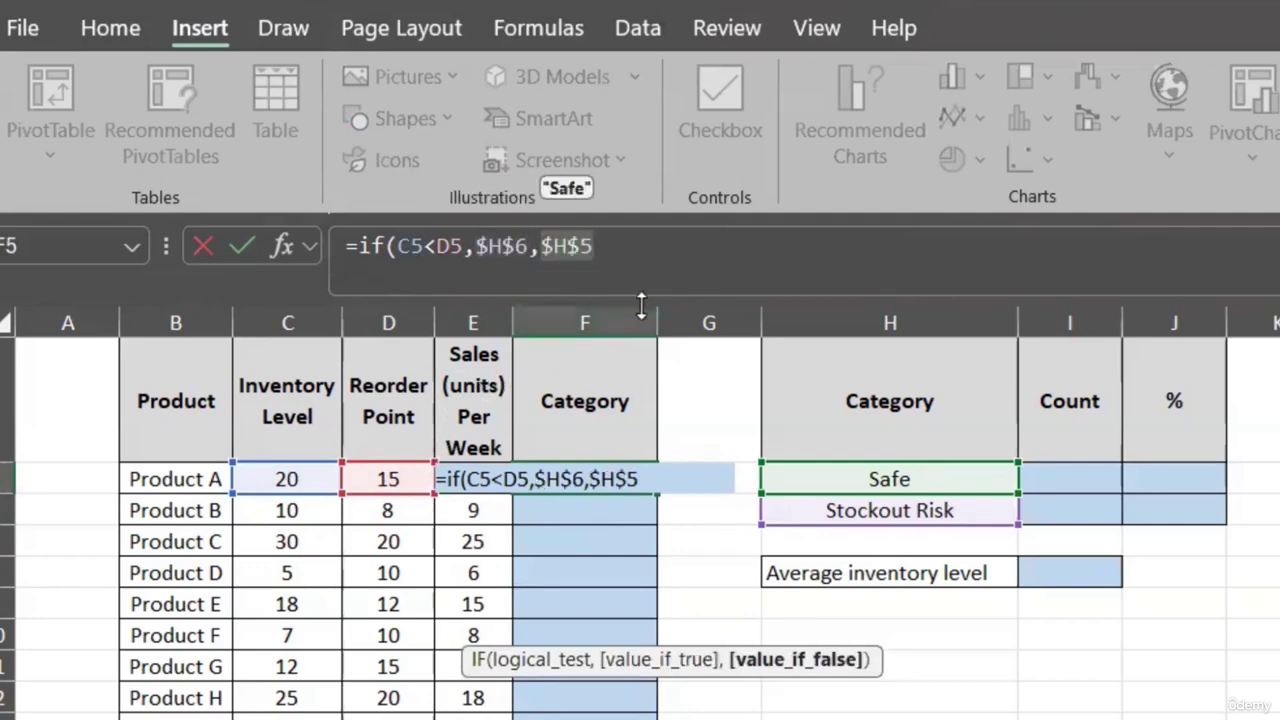
{"action": "left_click", "coordinate": [615, 250]}
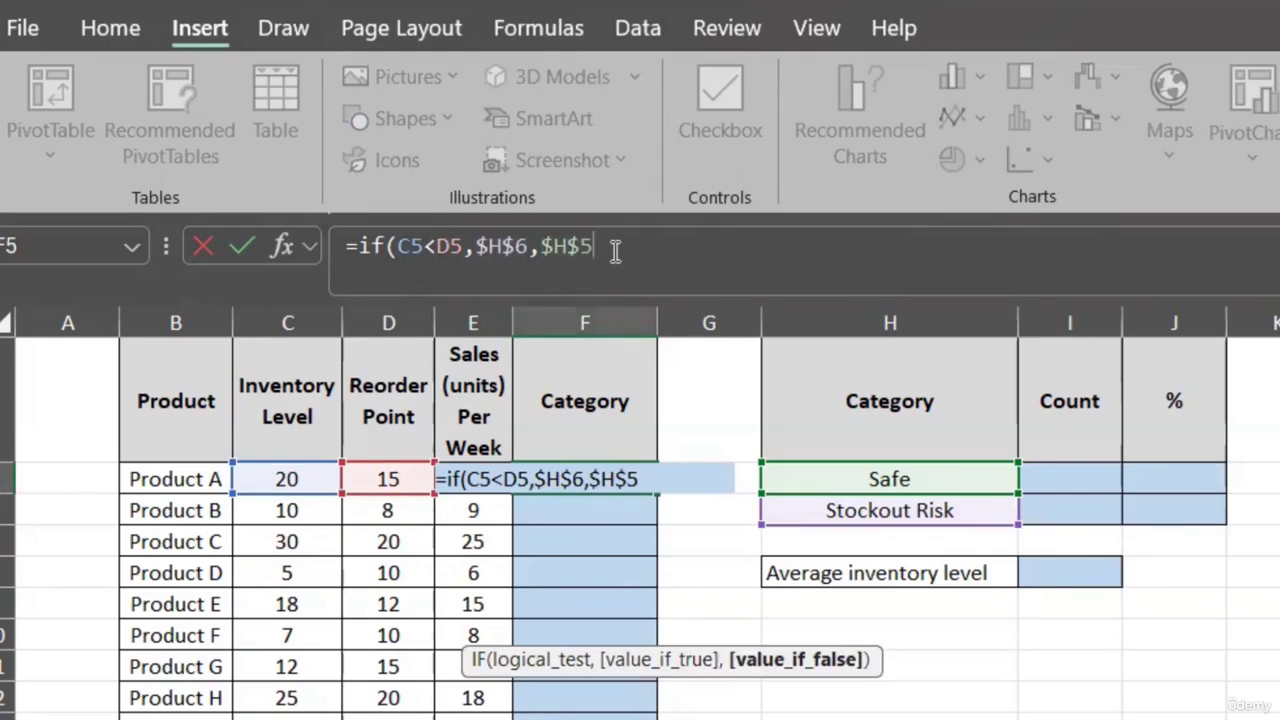
{"action": "type", "text": ")"}
{"action": "key", "text": "Return"}
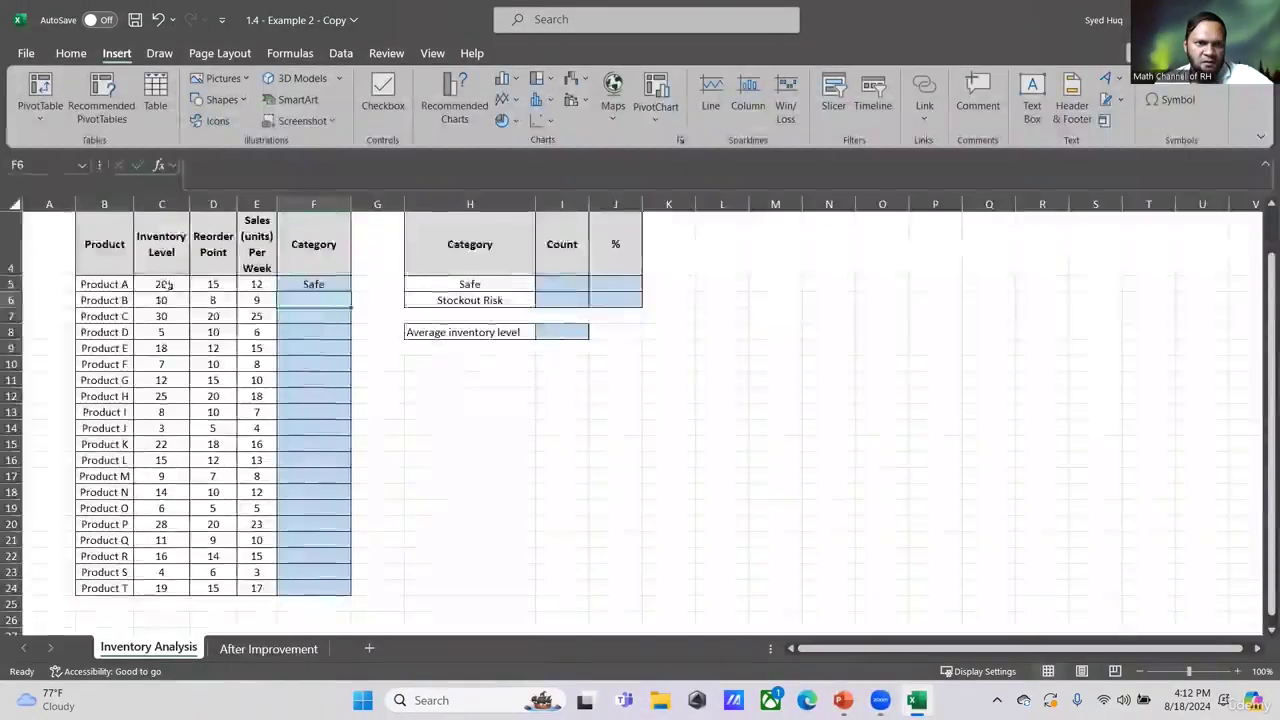
- Fill the Category formula down through Product T
{"action": "left_click", "coordinate": [318, 284]}
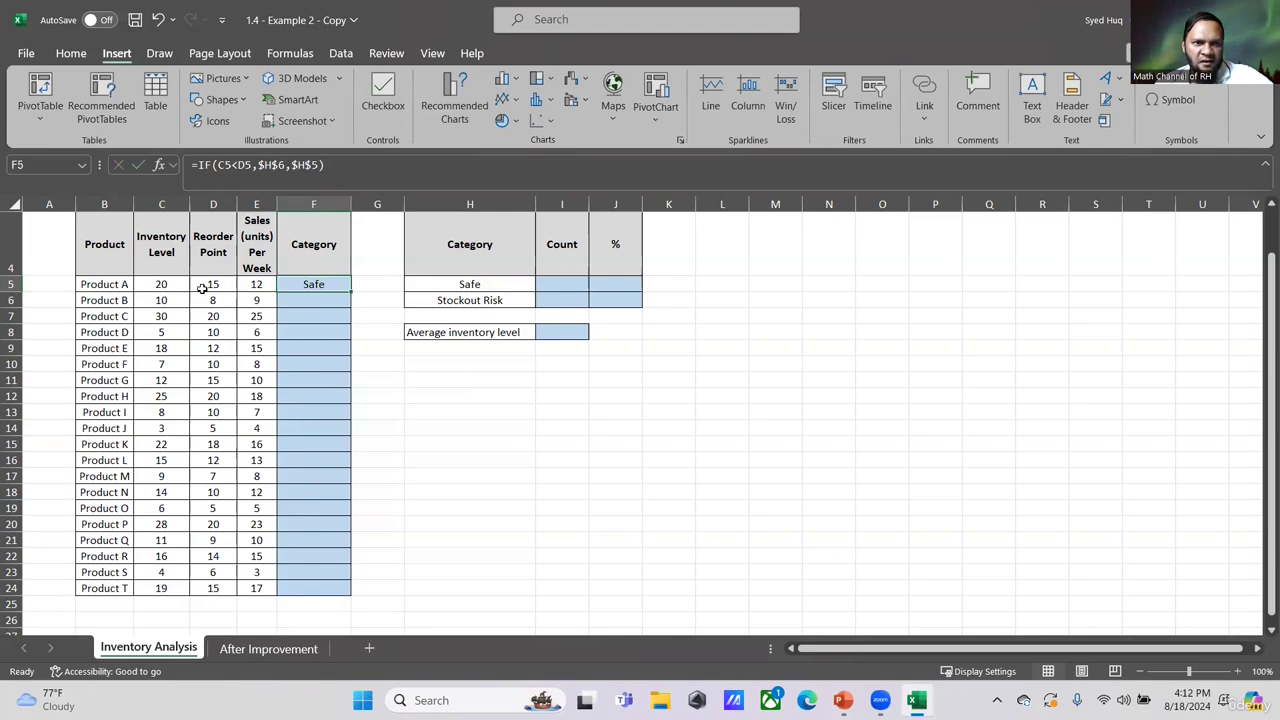
{"action": "double_click", "coordinate": [349, 289]}
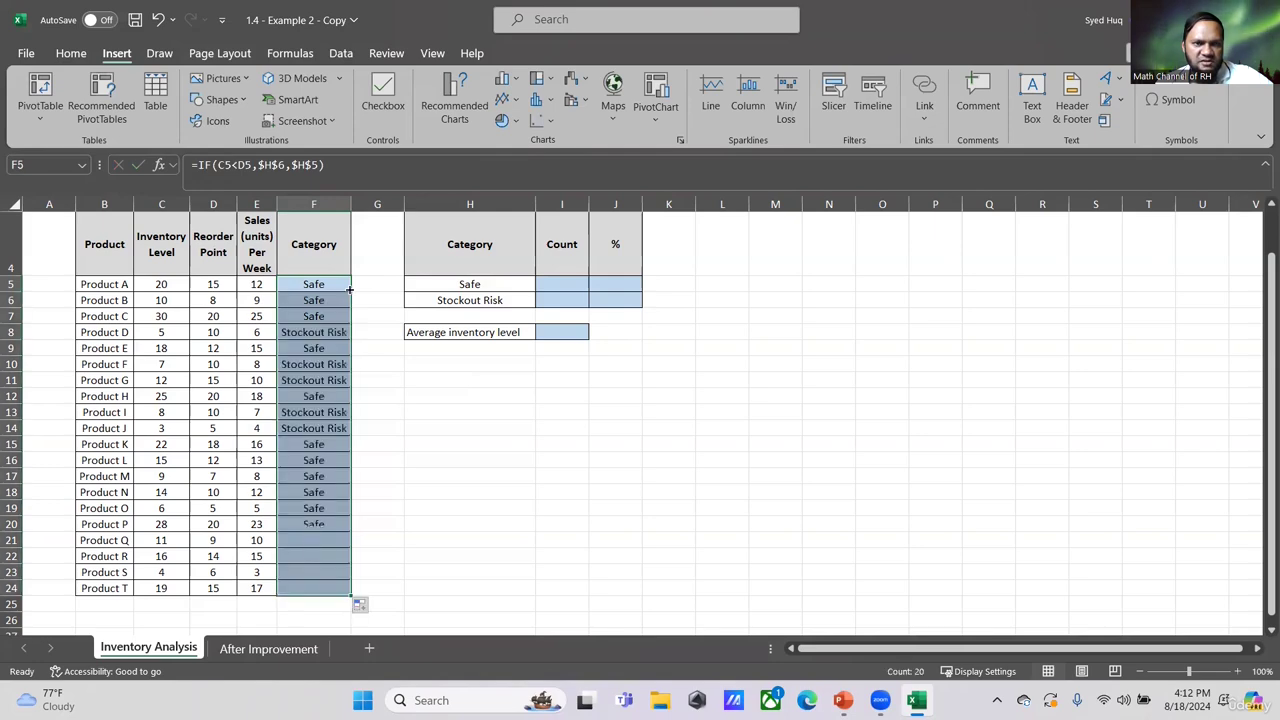
{"action": "left_click", "coordinate": [480, 443]}
- Start a COUNTIF formula in the Safe count cell, counting the label in H5 within the Category range F5:F24
{"action": "left_click", "coordinate": [549, 284]}
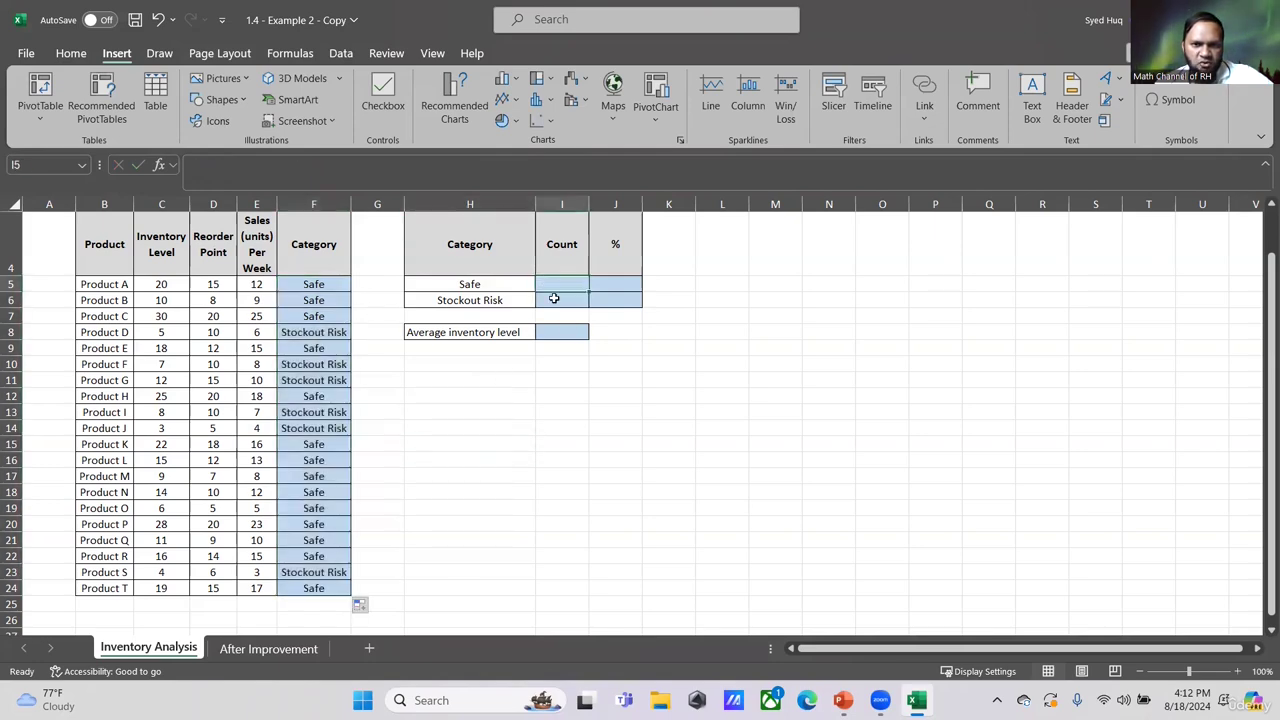
{"action": "type", "text": "=co"}
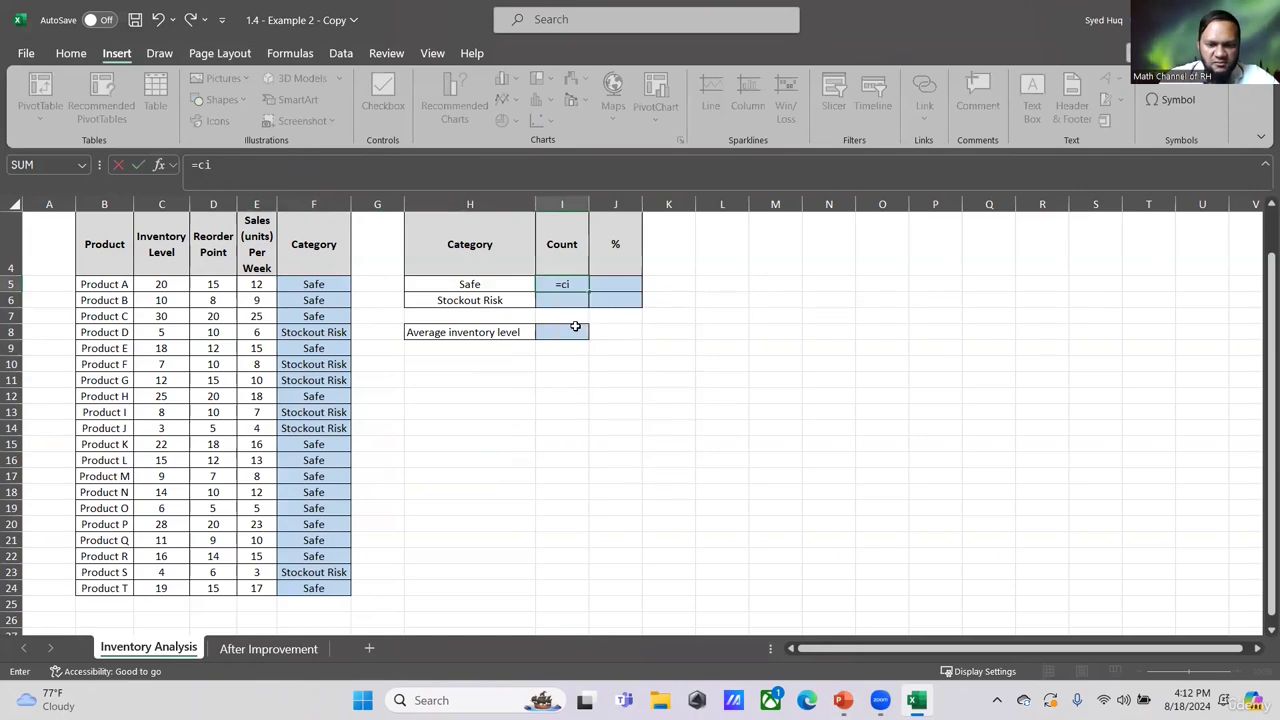
{"action": "type", "text": "untif("}
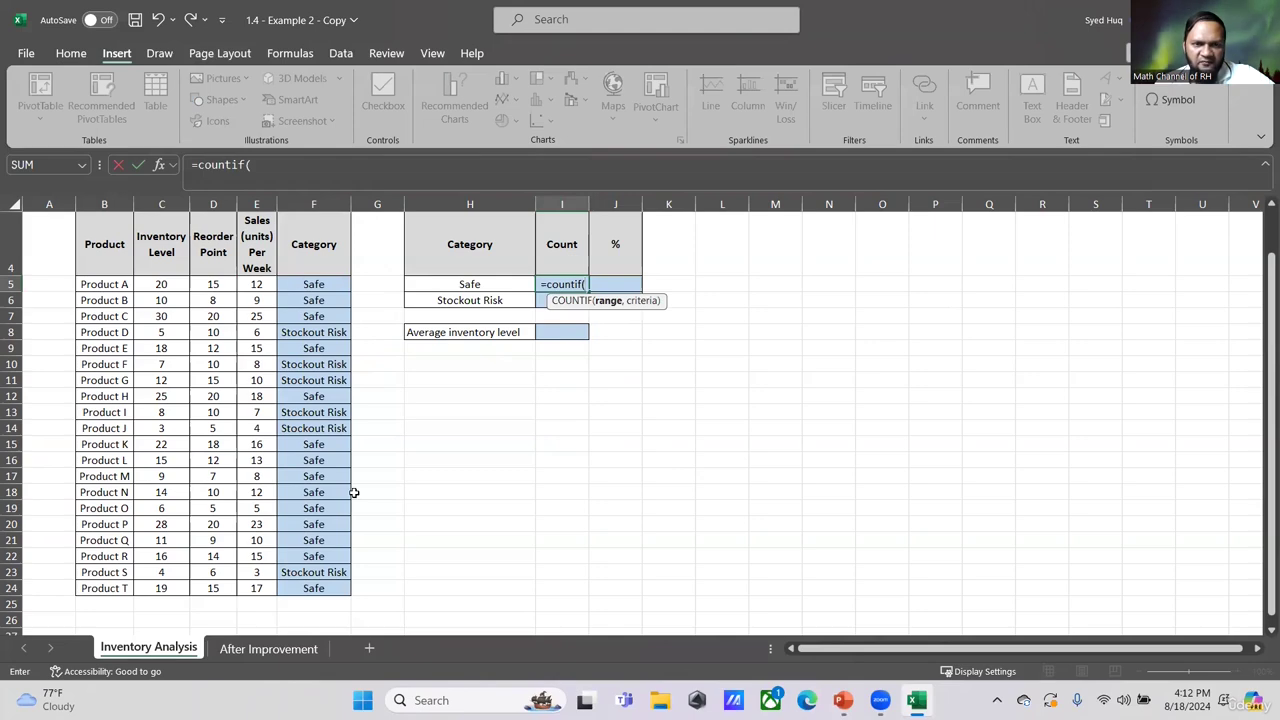
{"action": "left_click_drag", "start_coordinate": [326, 281], "coordinate": [316, 589]}
{"action": "type", "text": ","}
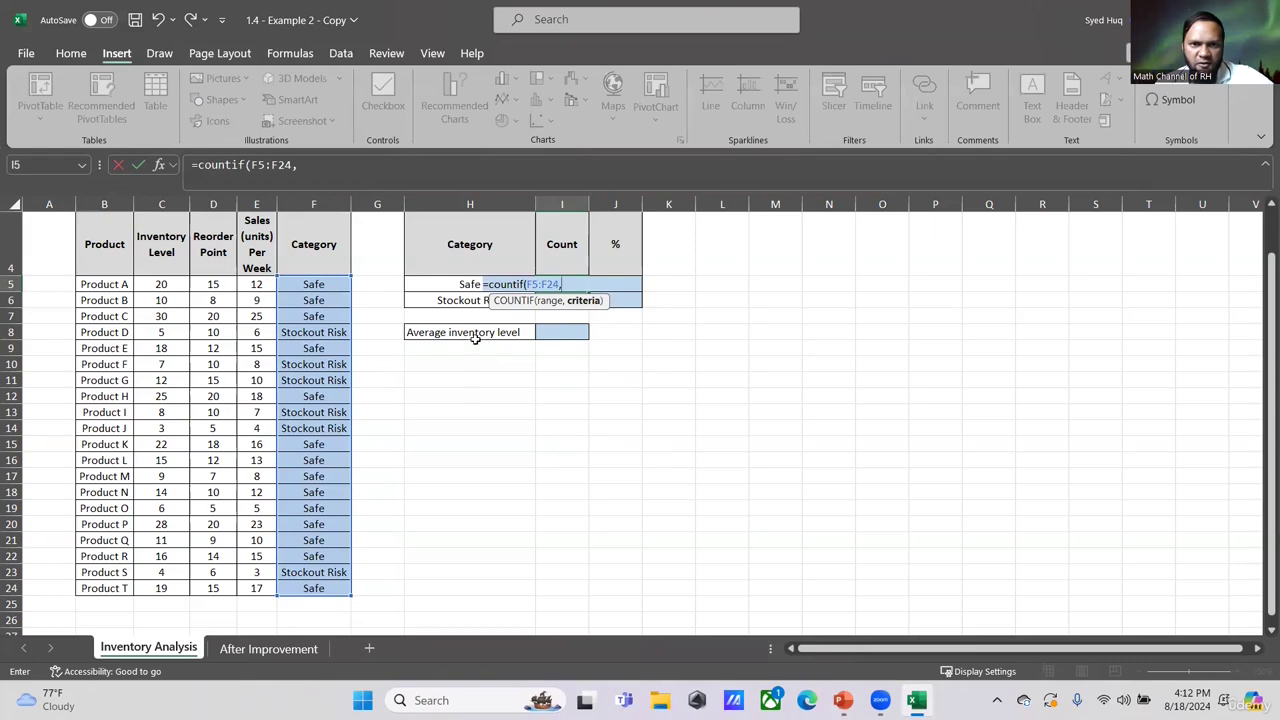
{"action": "left_click", "coordinate": [471, 283]}
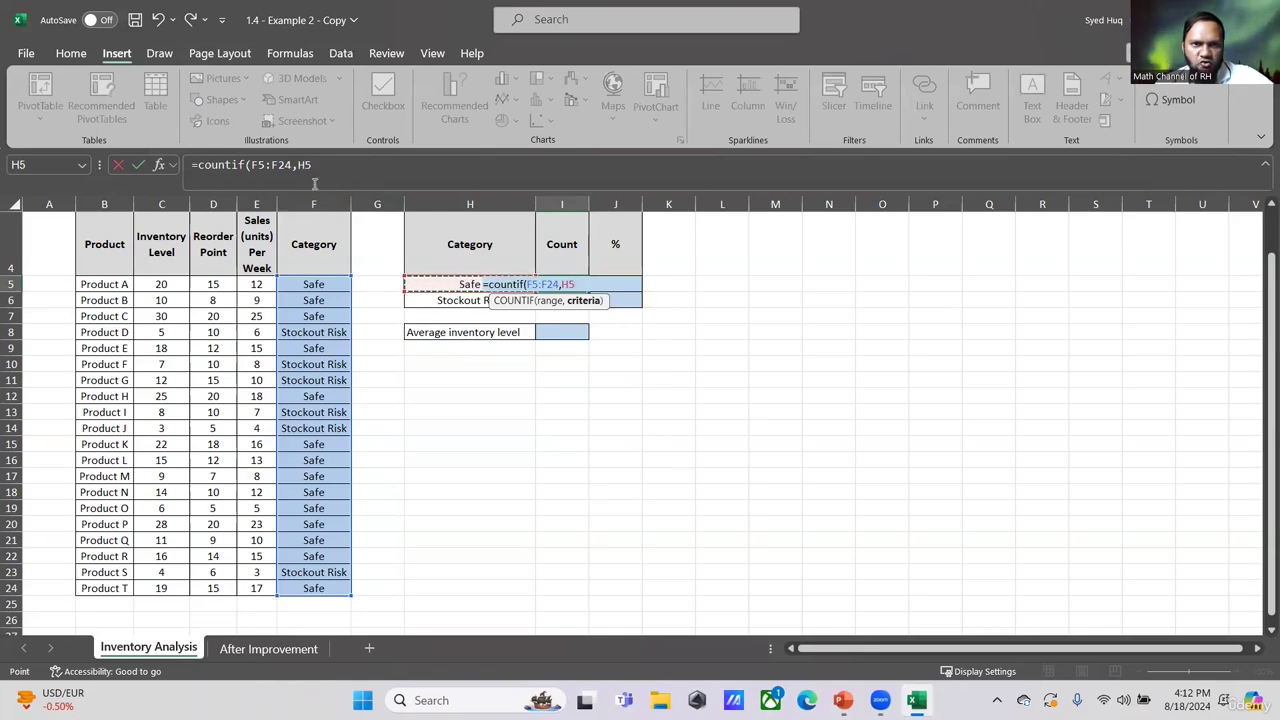
- Make the Category range absolute and complete the formula as =COUNTIF($F$5:$F$24,H5)
{"action": "left_click_drag", "start_coordinate": [293, 164], "coordinate": [249, 166]}
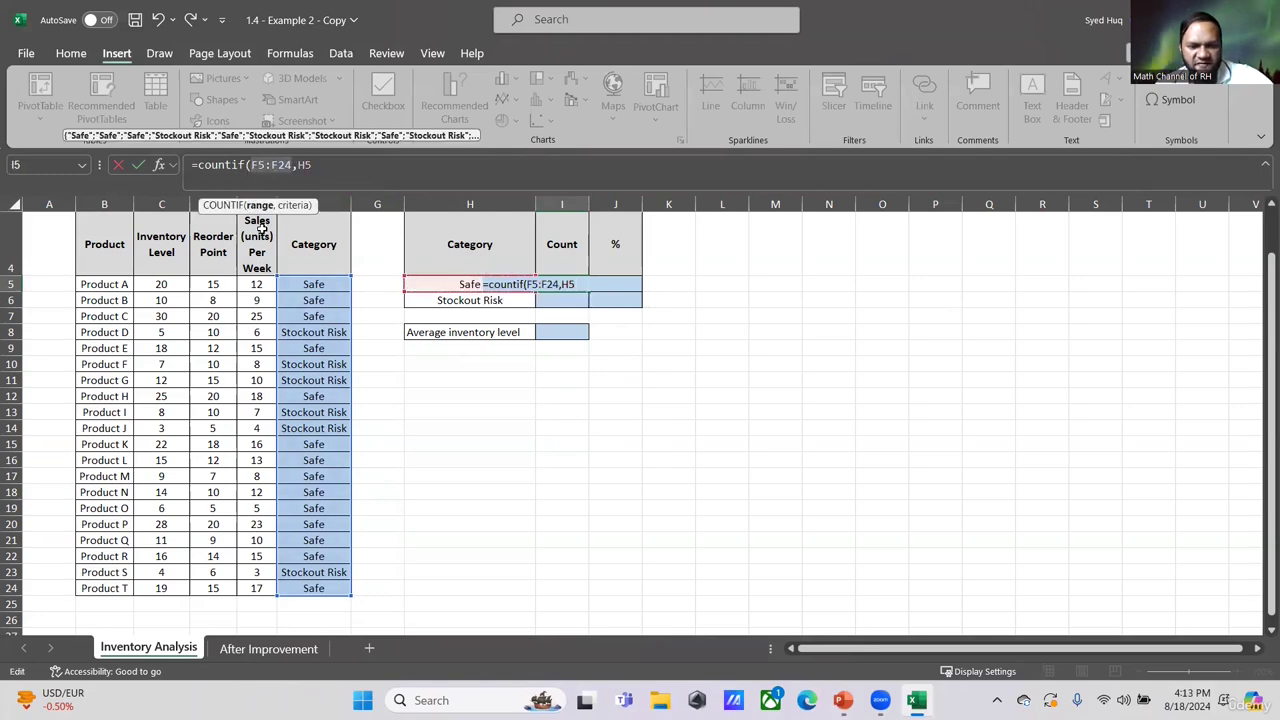
{"action": "key", "text": "F4"}
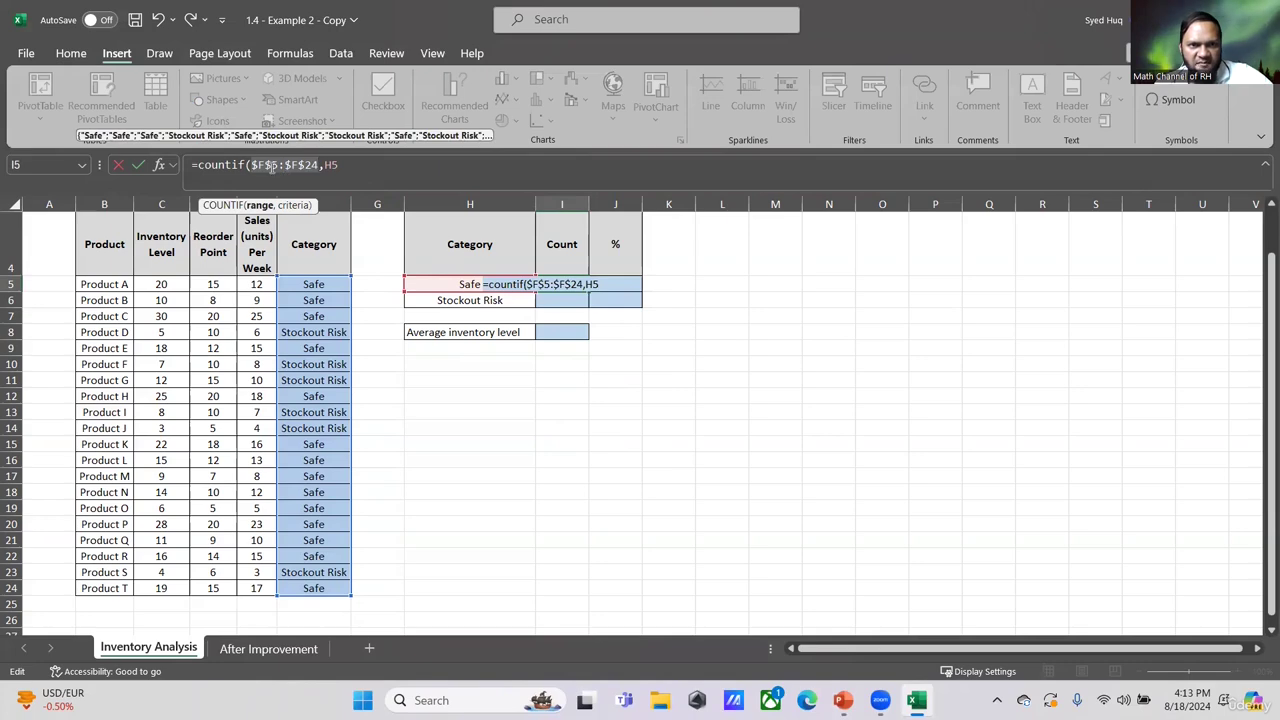
{"action": "left_click", "coordinate": [360, 167]}
{"action": "type", "text": ")"}
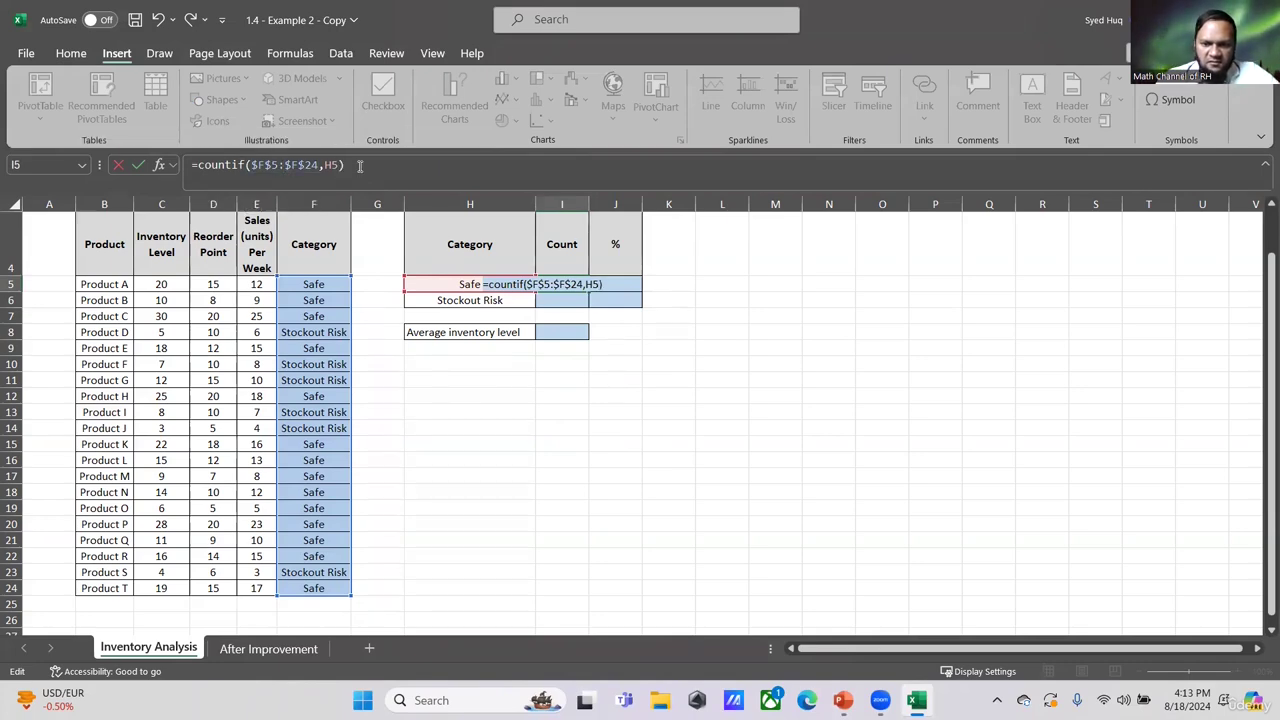
{"action": "key", "text": "Return"}
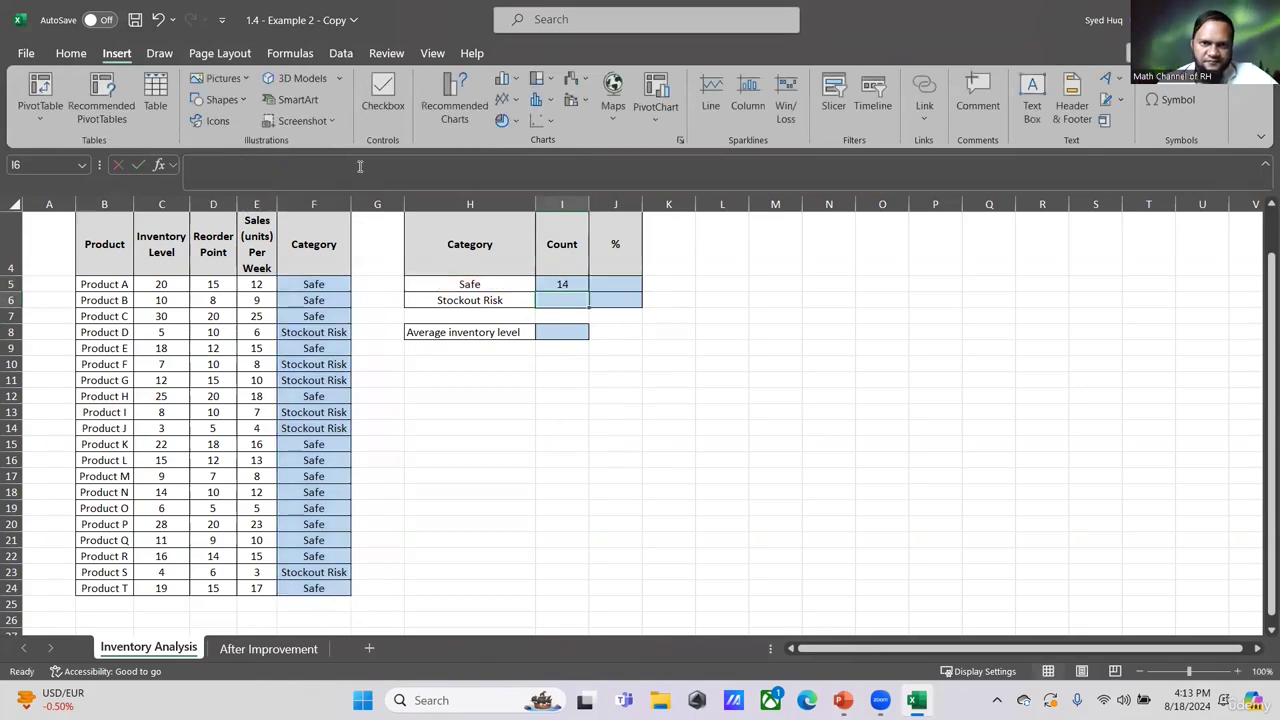
- Fill the COUNTIF formula down to the Stockout Risk count cell and check its range and label references
{"action": "left_click", "coordinate": [582, 283]}
{"action": "left_click_drag", "start_coordinate": [589, 302], "coordinate": [590, 304]}
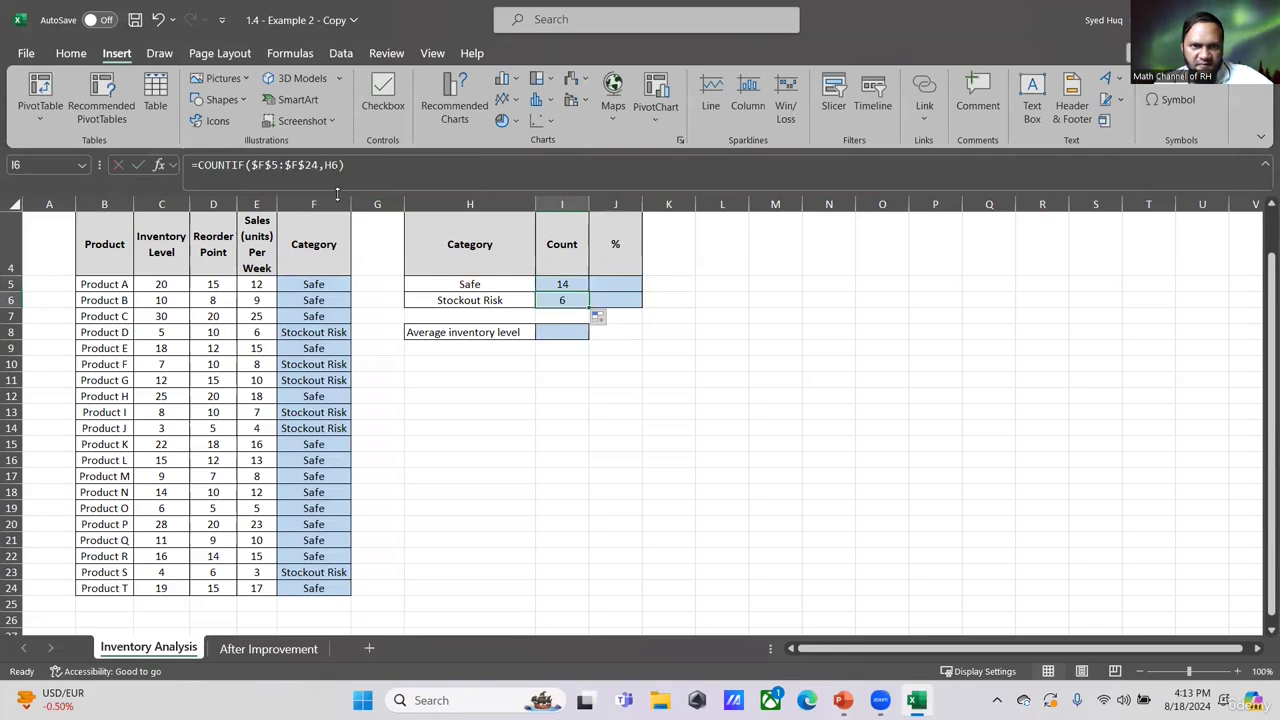
{"action": "left_click", "coordinate": [301, 168]}
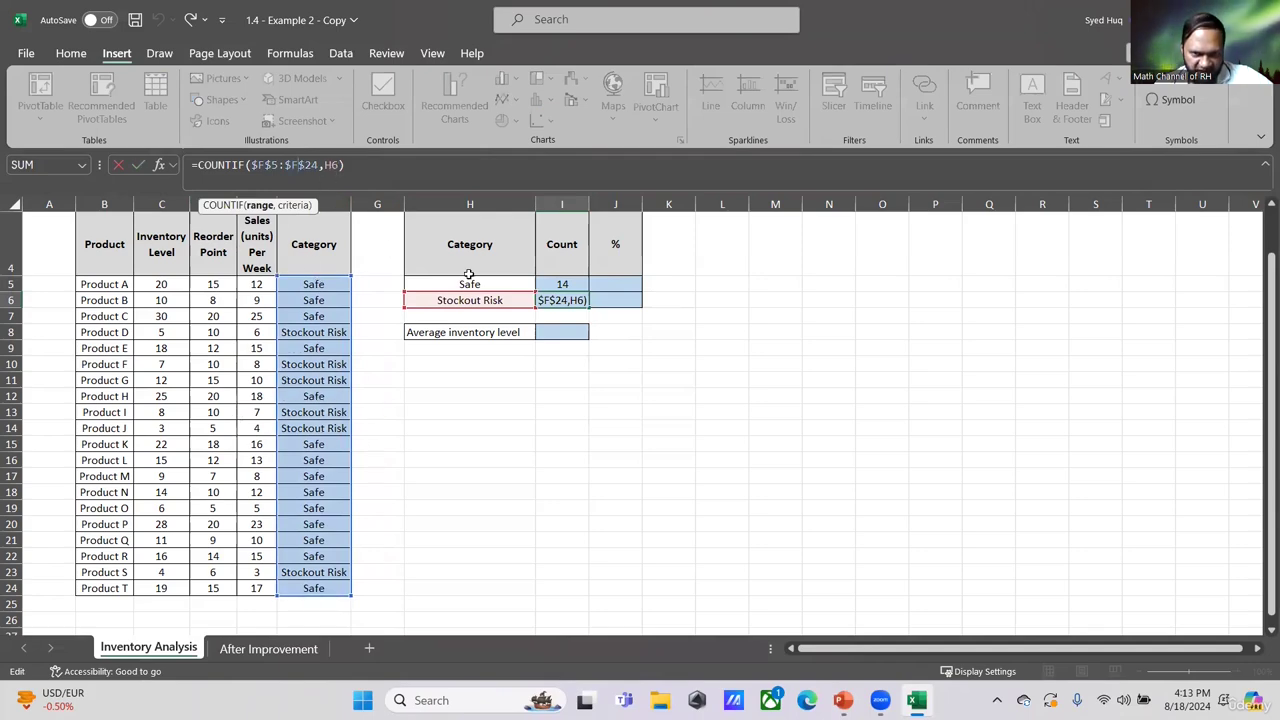
{"action": "key", "text": "ctrl+Return"}
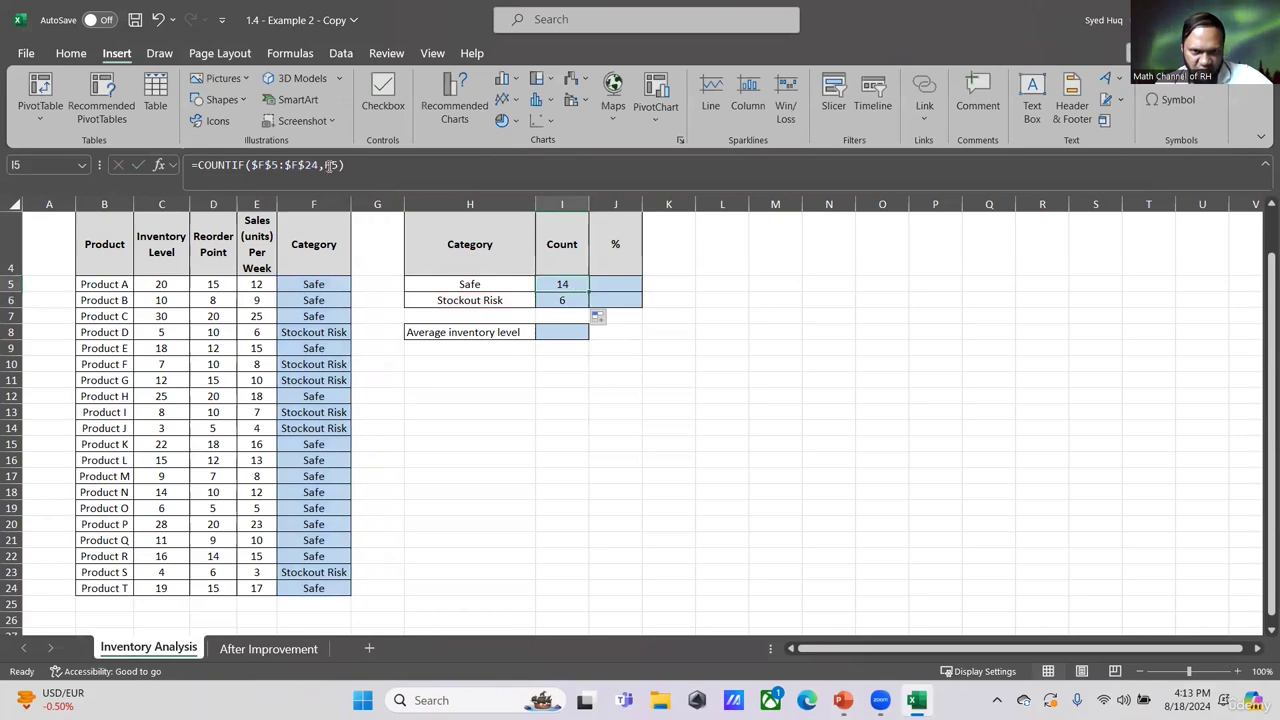
{"action": "left_click", "coordinate": [466, 285]}
{"action": "left_click", "coordinate": [471, 298]}
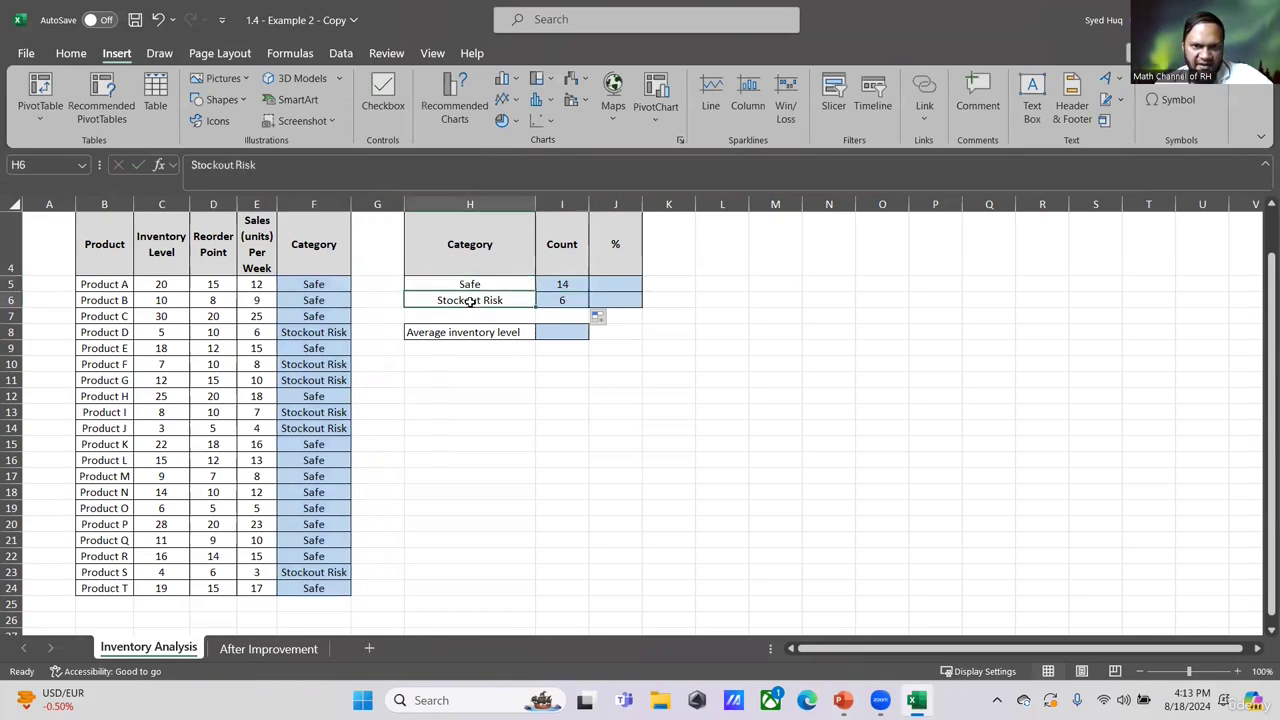
{"action": "left_click", "coordinate": [563, 284]}
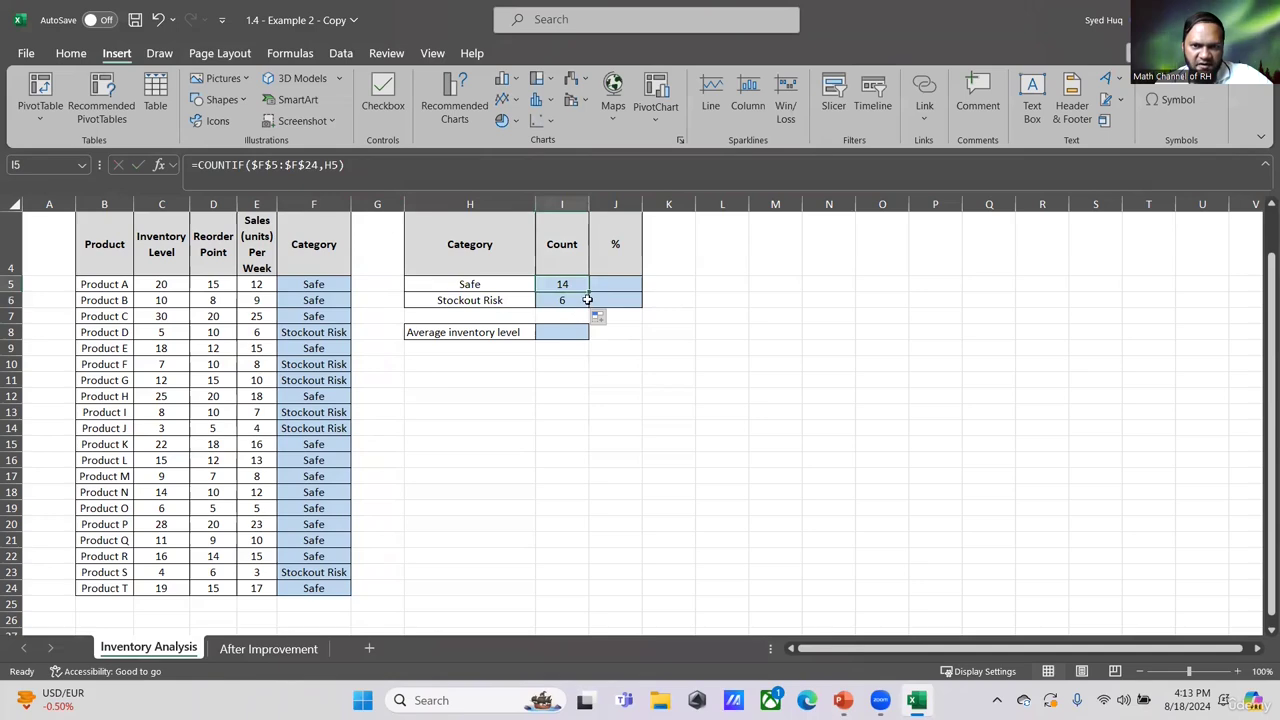
{"action": "left_click", "coordinate": [652, 462]}
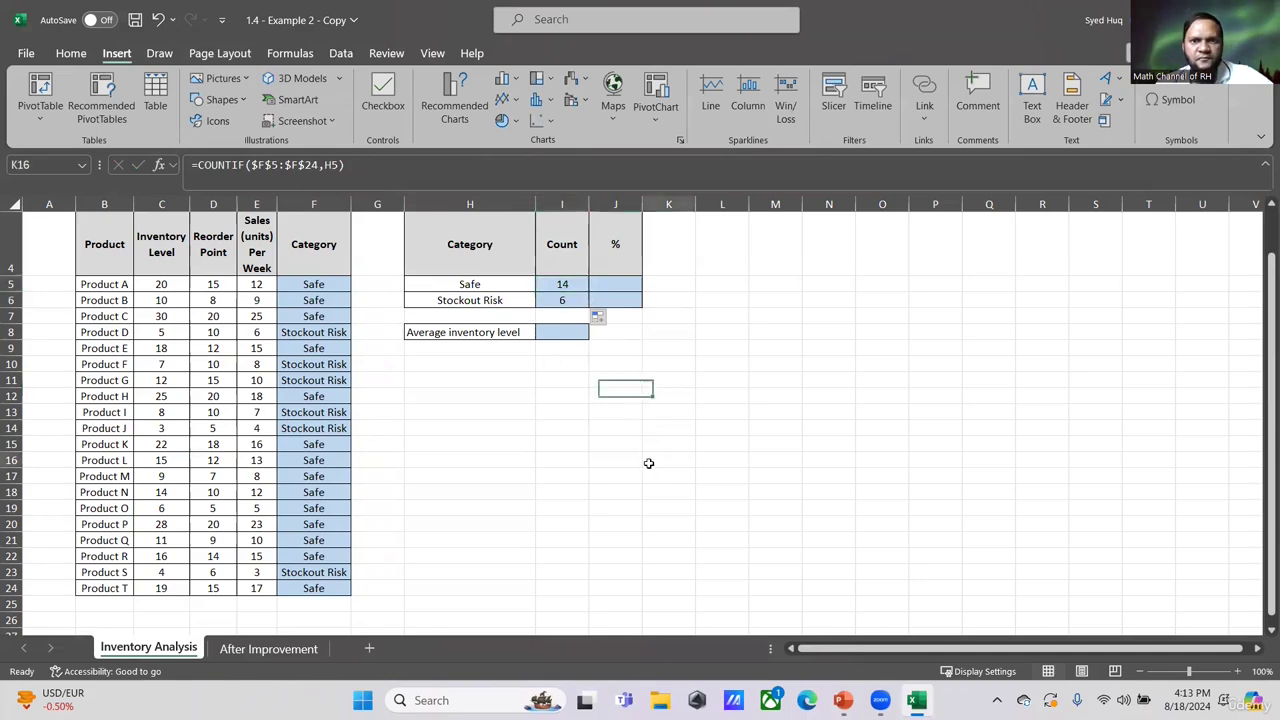
- Write a percentage formula for Safe dividing its count I5 by COUNTA of the Category range F5:F24
{"action": "left_click_drag", "start_coordinate": [611, 281], "coordinate": [612, 299]}
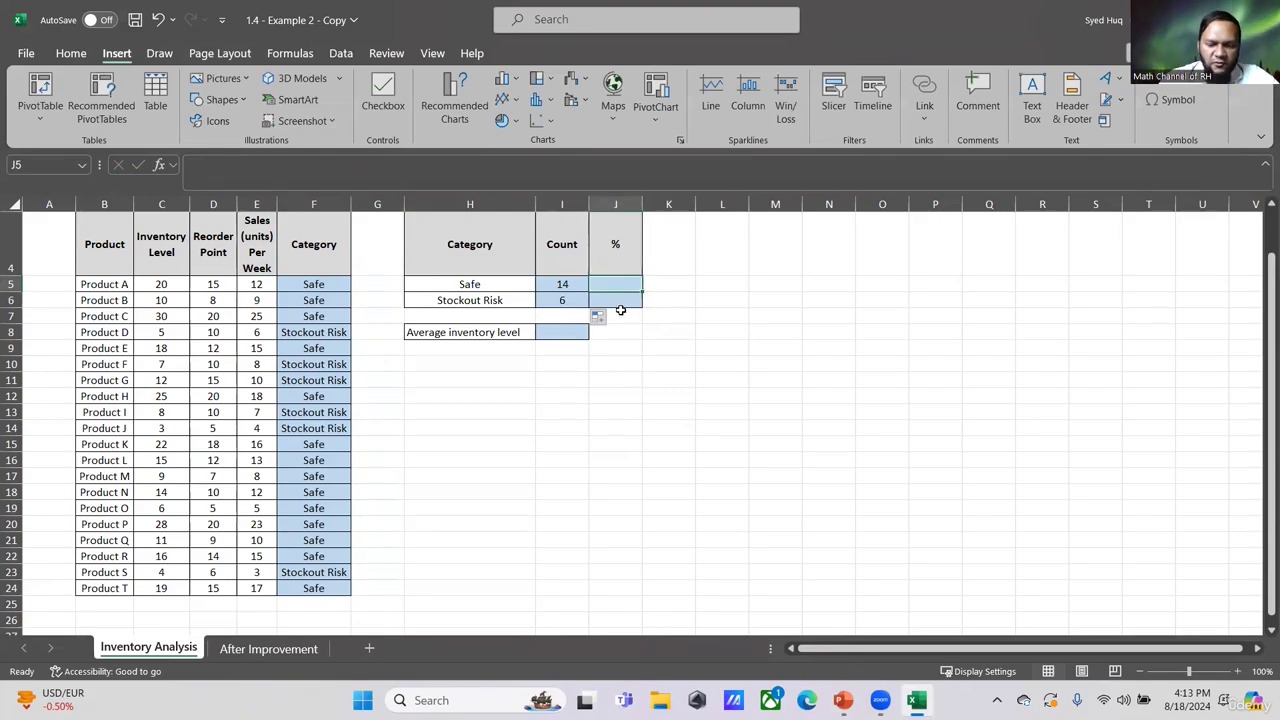
{"action": "type", "text": "="}
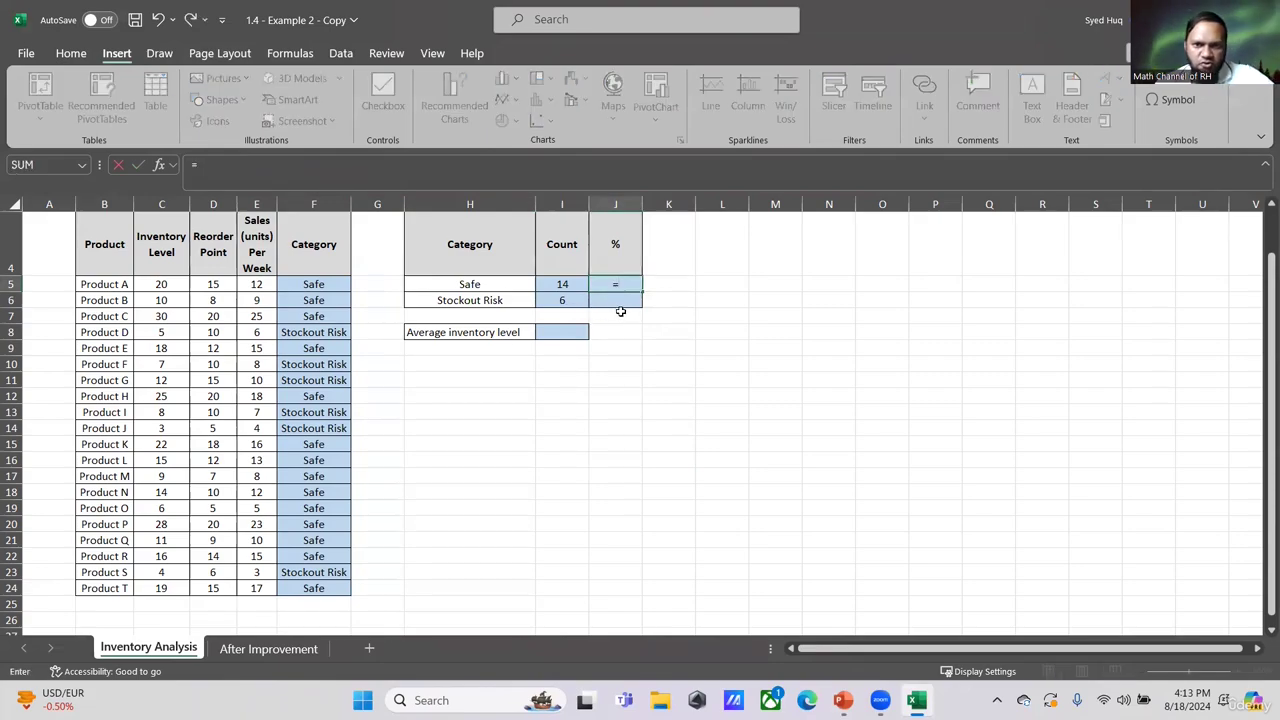
{"action": "left_click", "coordinate": [568, 288]}
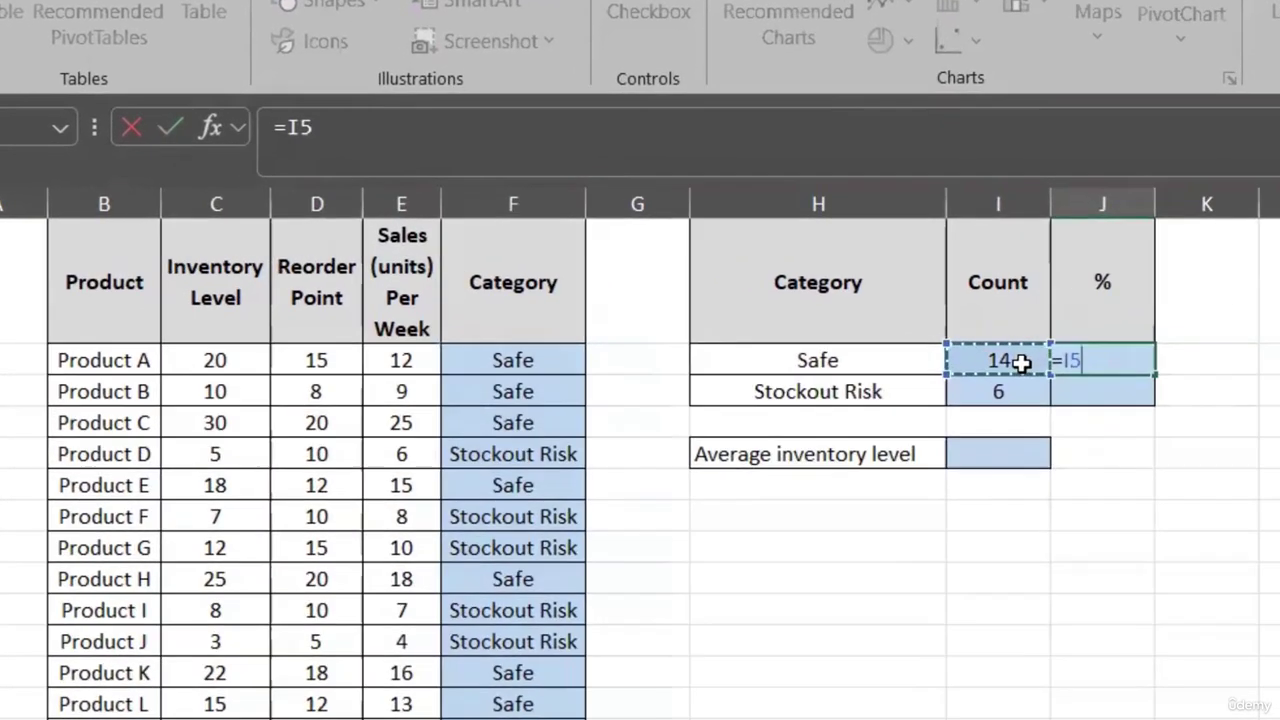
{"action": "type", "text": "/"}
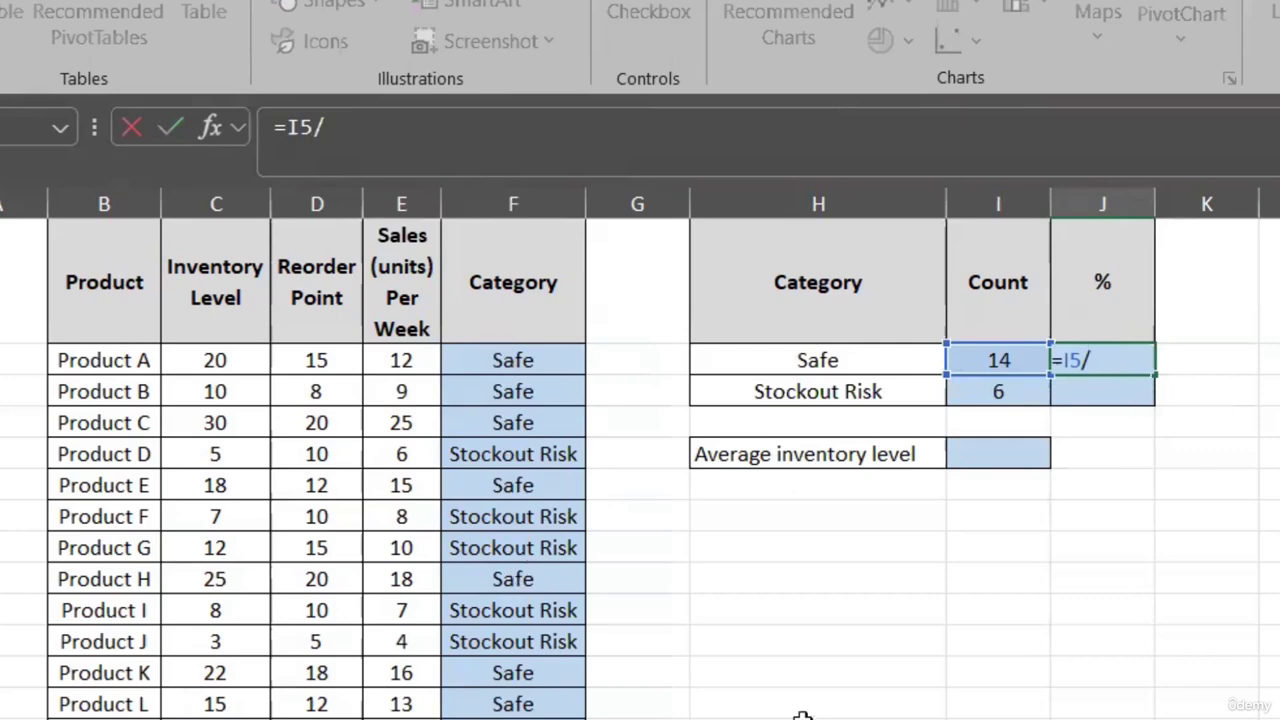
{"action": "type", "text": "counta"}
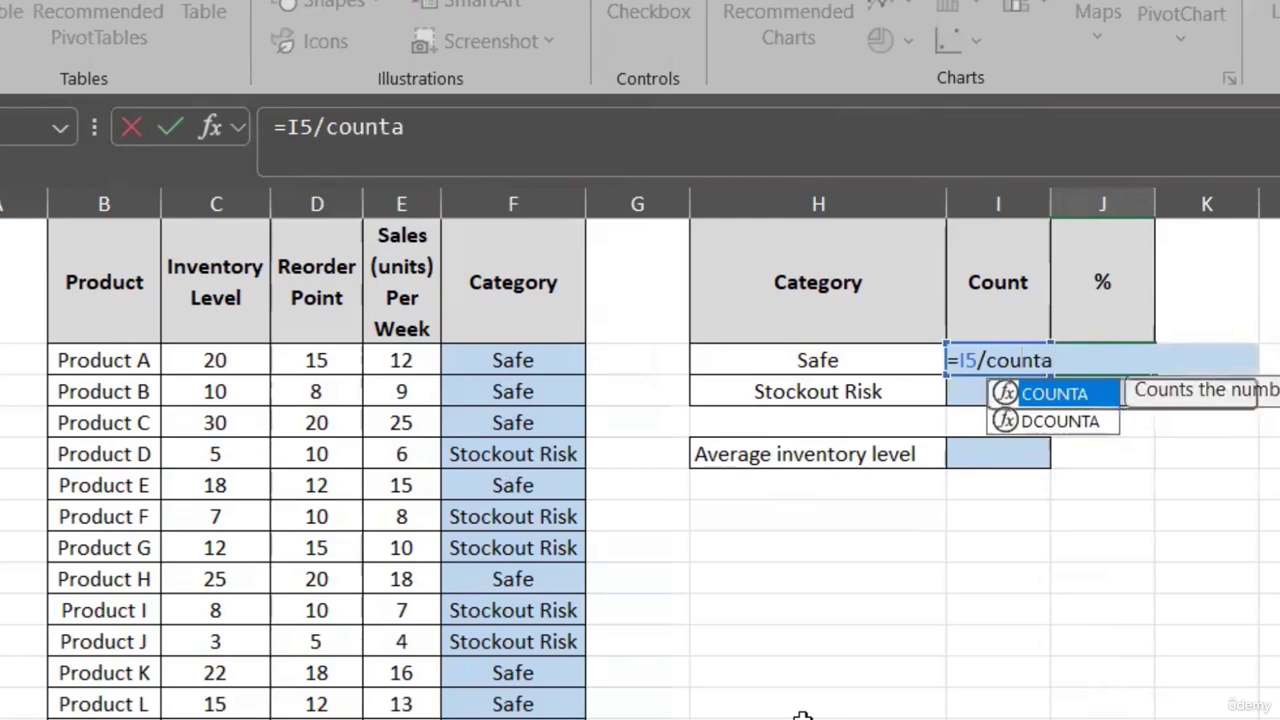
{"action": "type", "text": "("}
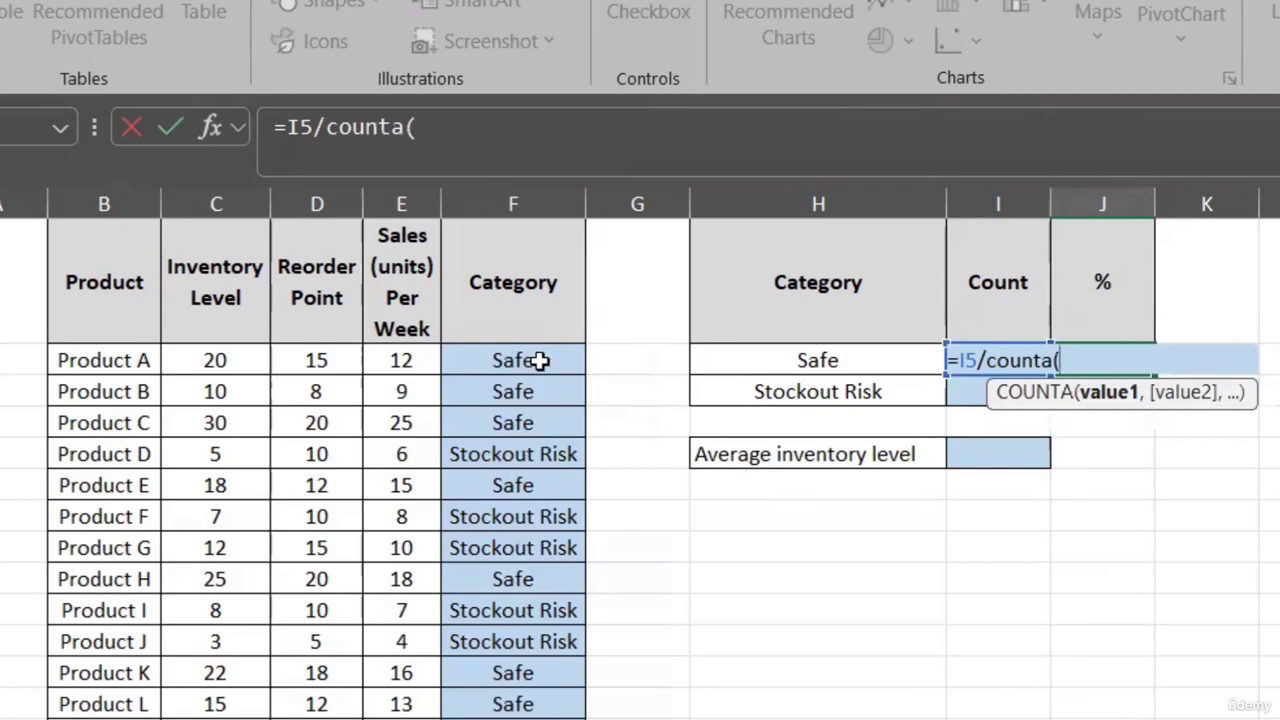
{"action": "left_click_drag", "start_coordinate": [540, 362], "coordinate": [540, 718]}
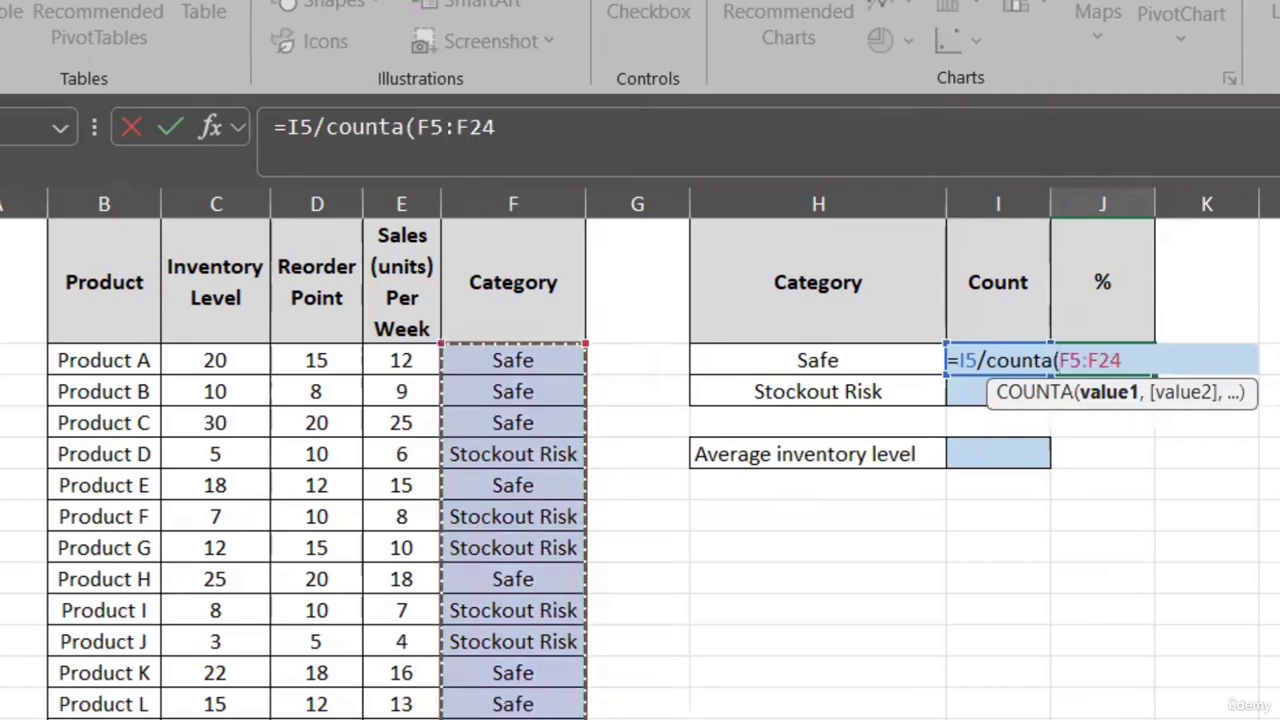
{"action": "type", "text": ")"}
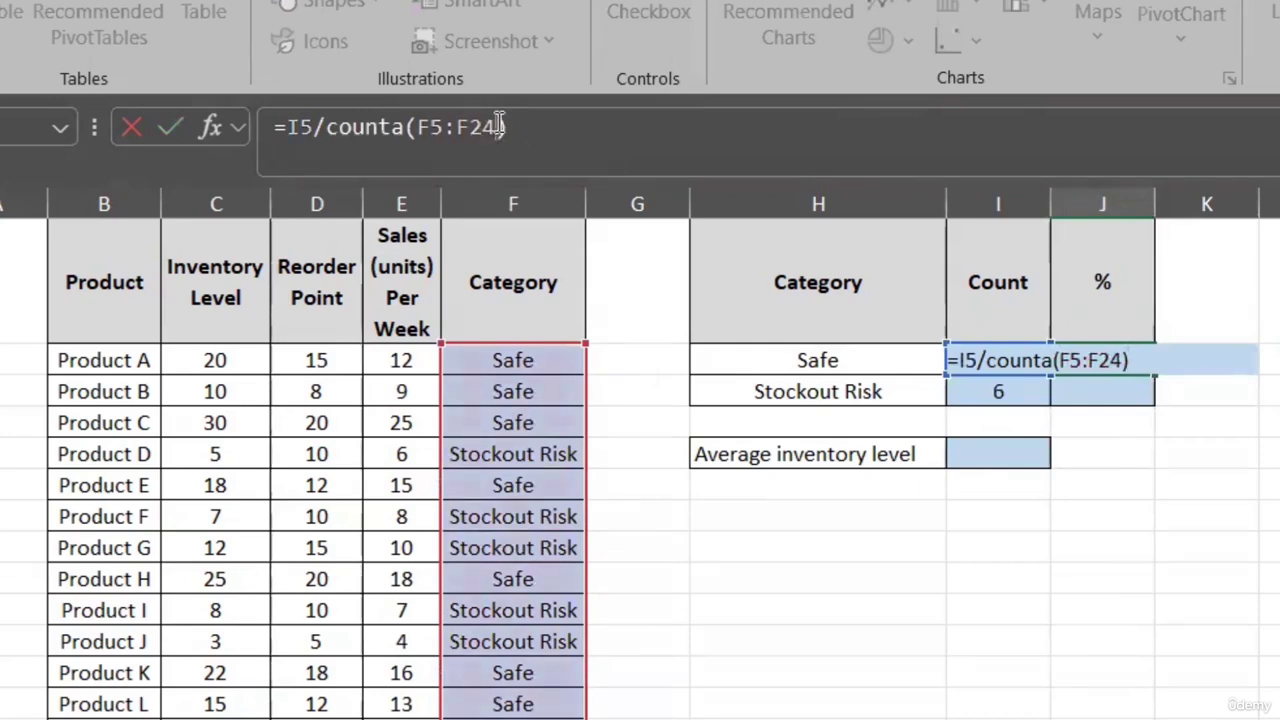
- Make the COUNTA range absolute and confirm =I5/COUNTA($F$5:$F$24)
{"action": "left_click_drag", "start_coordinate": [500, 127], "coordinate": [419, 133]}
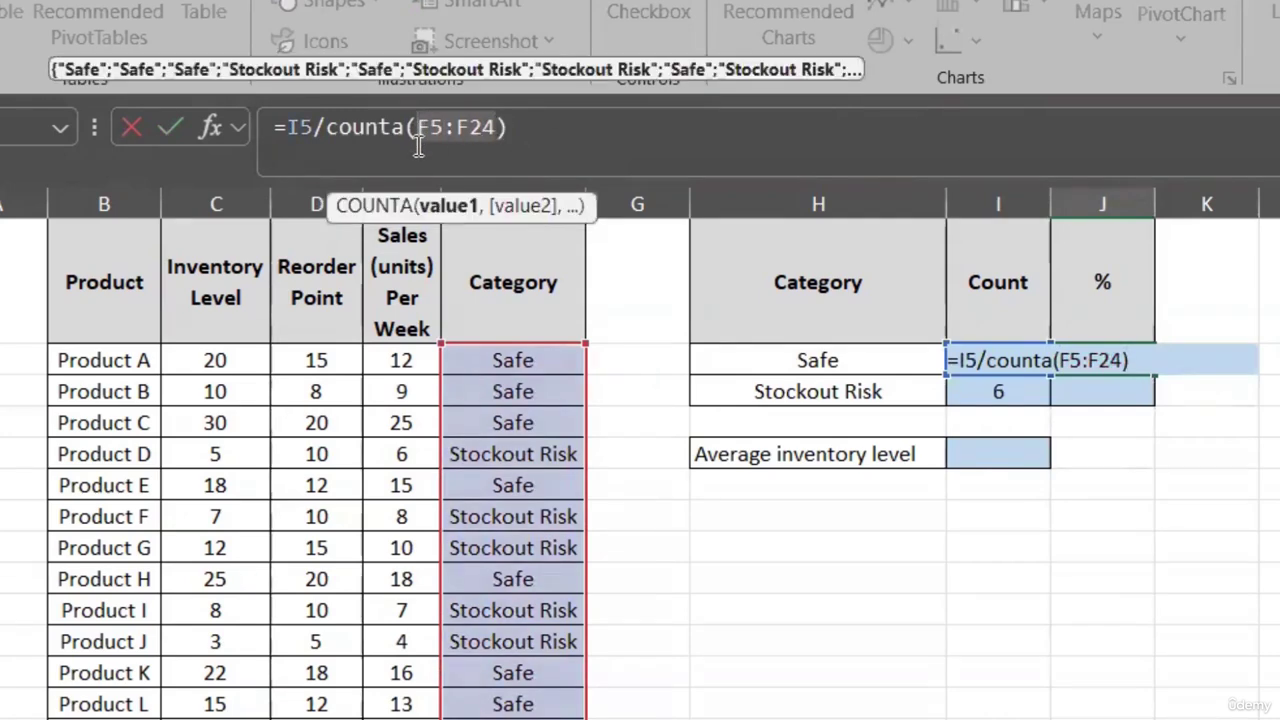
{"action": "key", "text": "F4"}
{"action": "key", "text": "Return"}
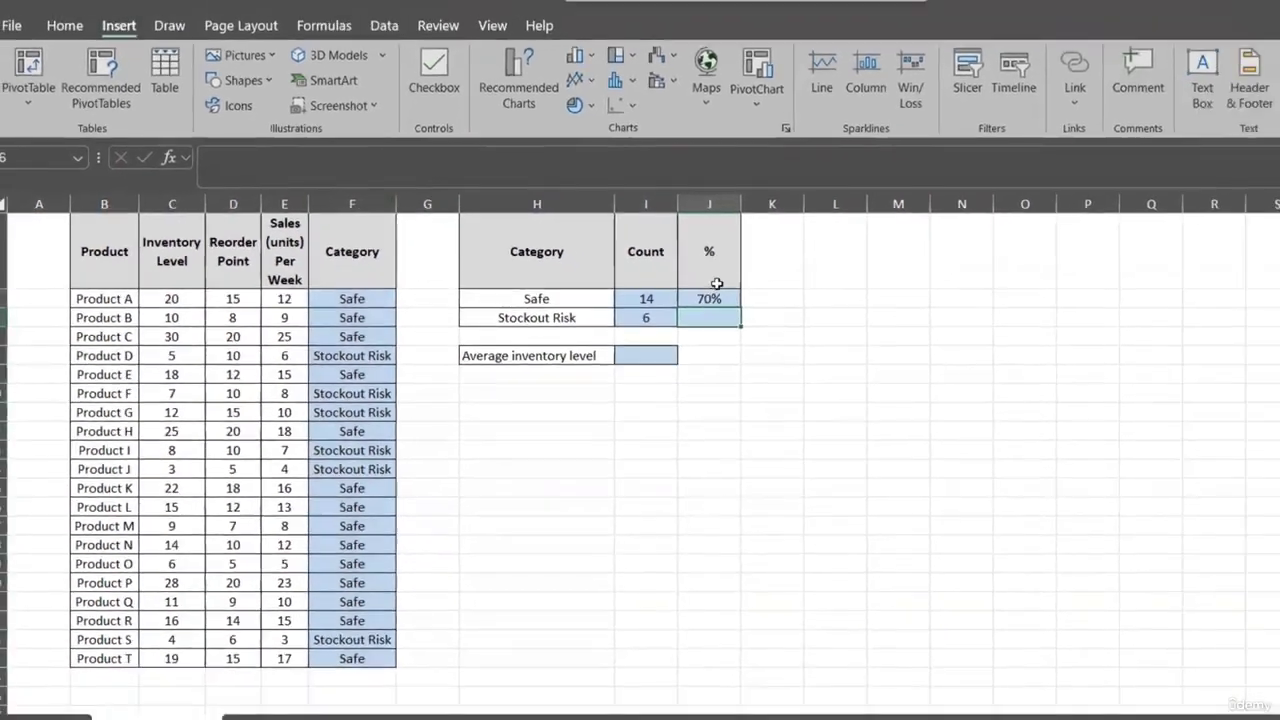
- Fill the percentage formula down to the Stockout Risk row and inspect its references
{"action": "left_click", "coordinate": [714, 296]}
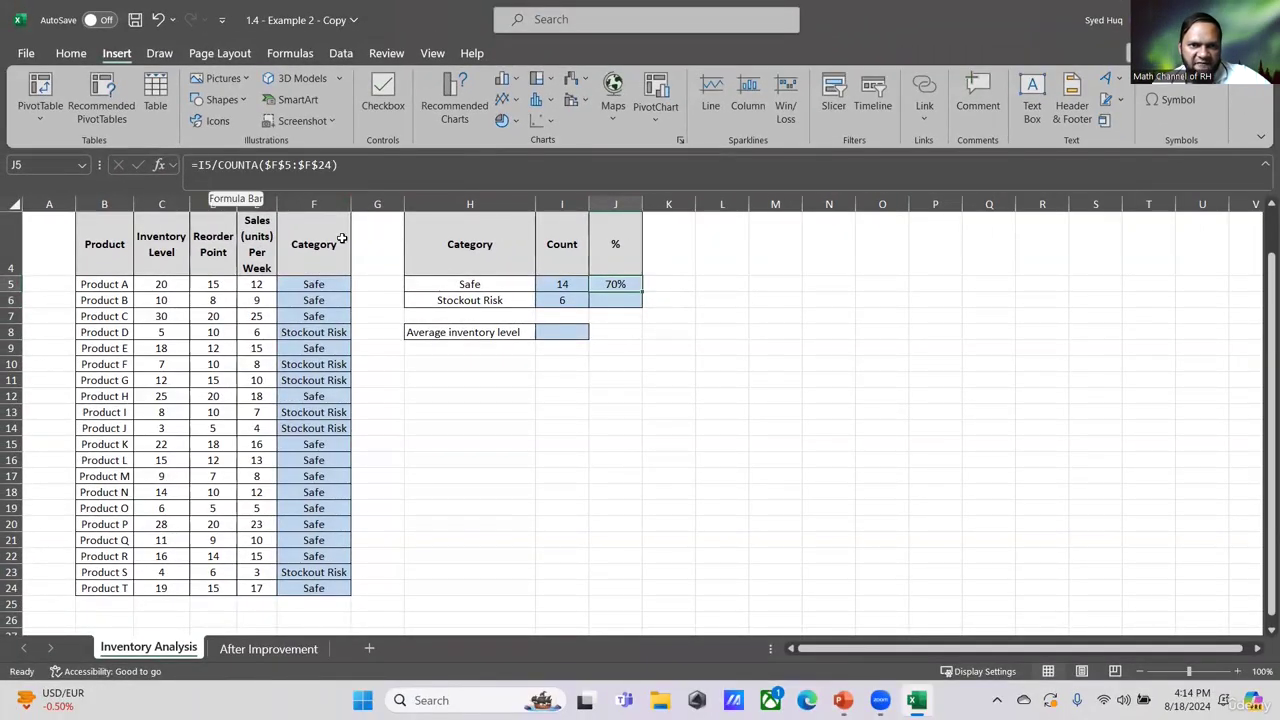
{"action": "left_click_drag", "start_coordinate": [643, 292], "coordinate": [643, 306]}
{"action": "left_click", "coordinate": [615, 300]}
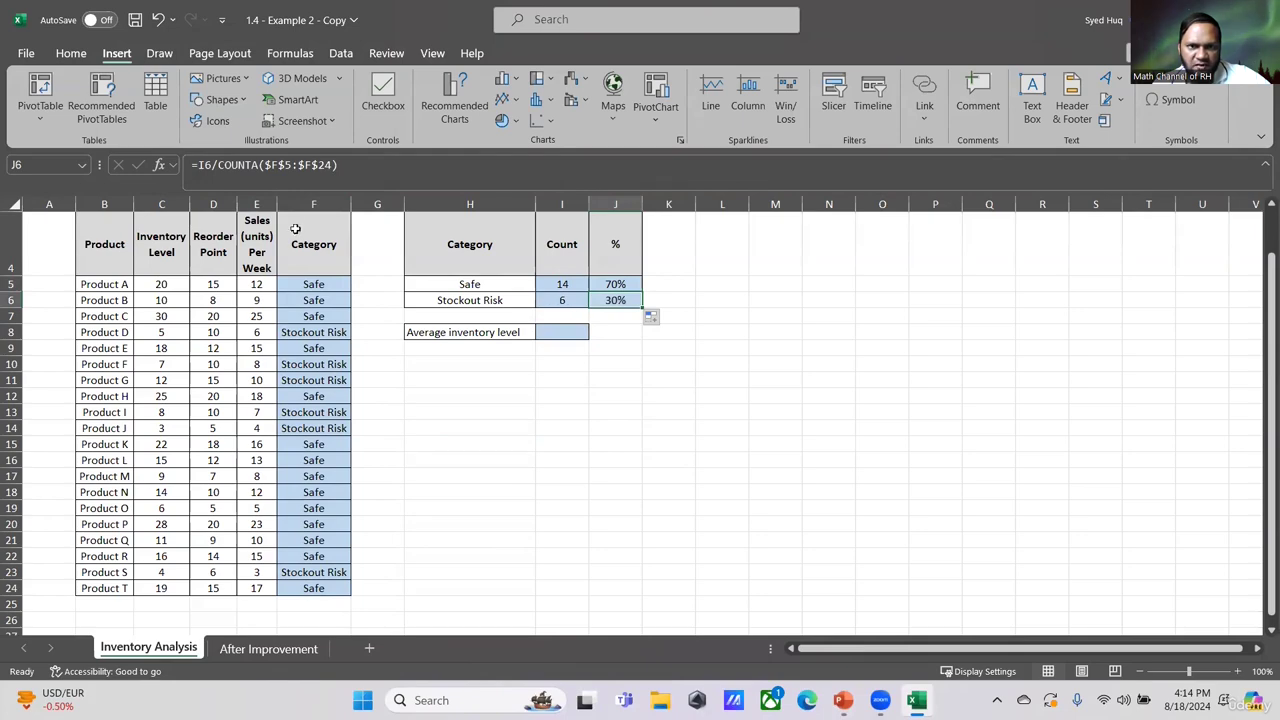
{"action": "left_click", "coordinate": [244, 165]}
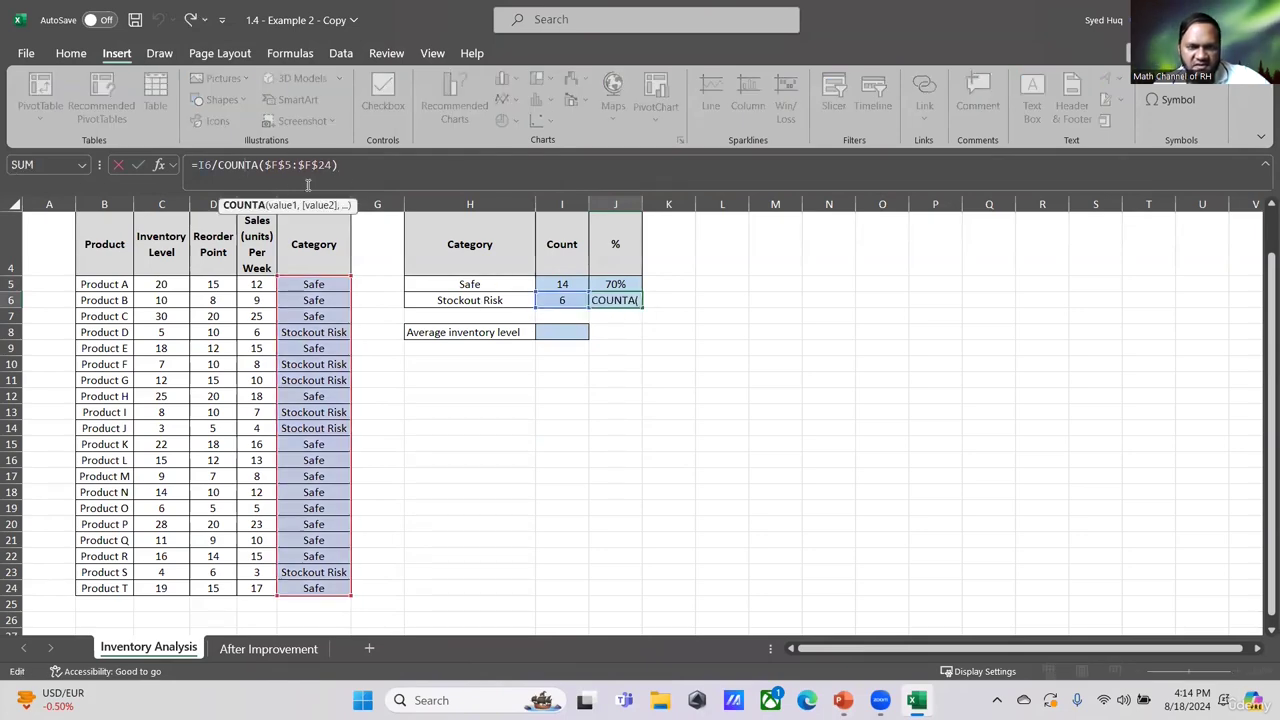
{"action": "key", "text": "Escape"}
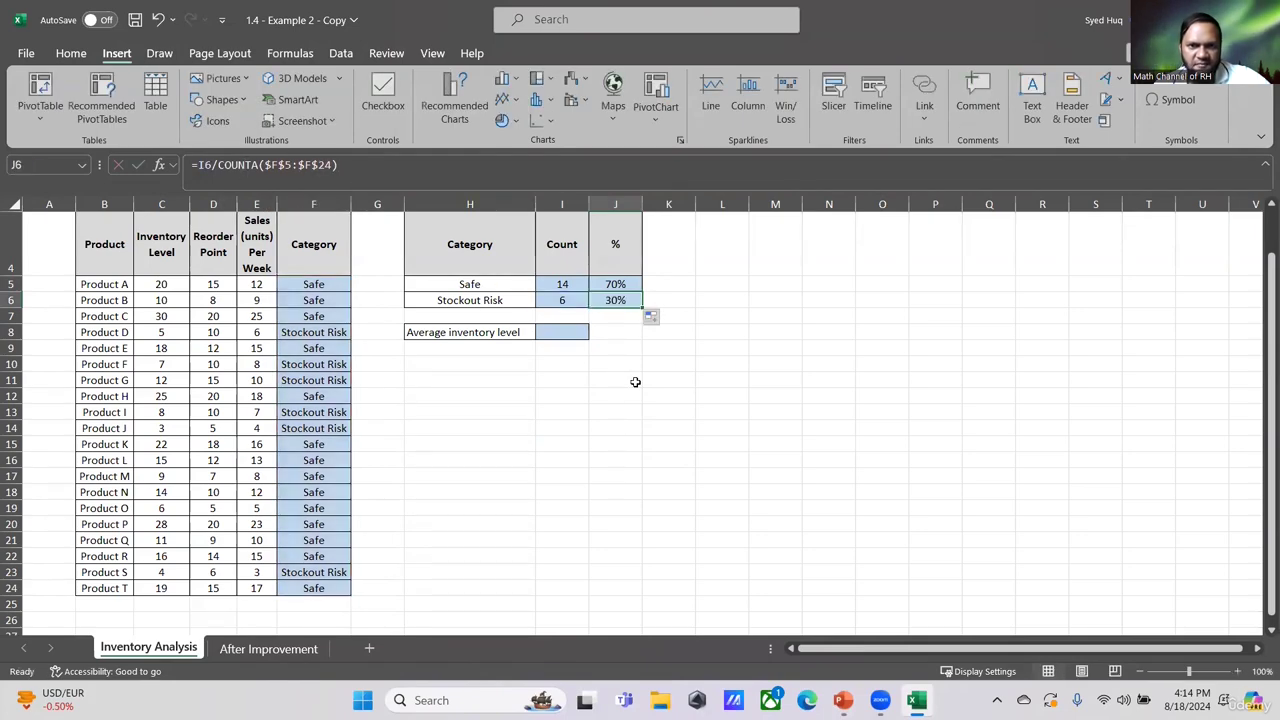
- Calculate the average inventory level with =AVERAGE(C5:C24) in the Average inventory level cell
{"action": "left_click", "coordinate": [572, 335]}
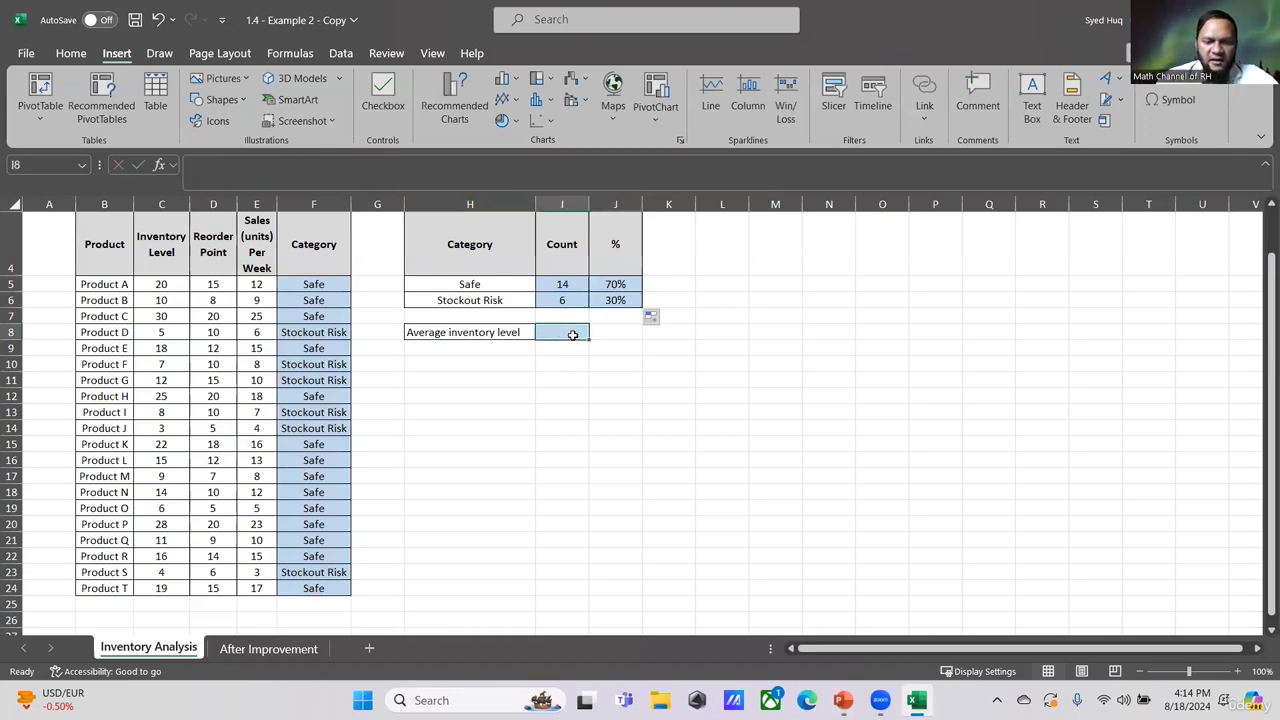
{"action": "type", "text": "=average("}
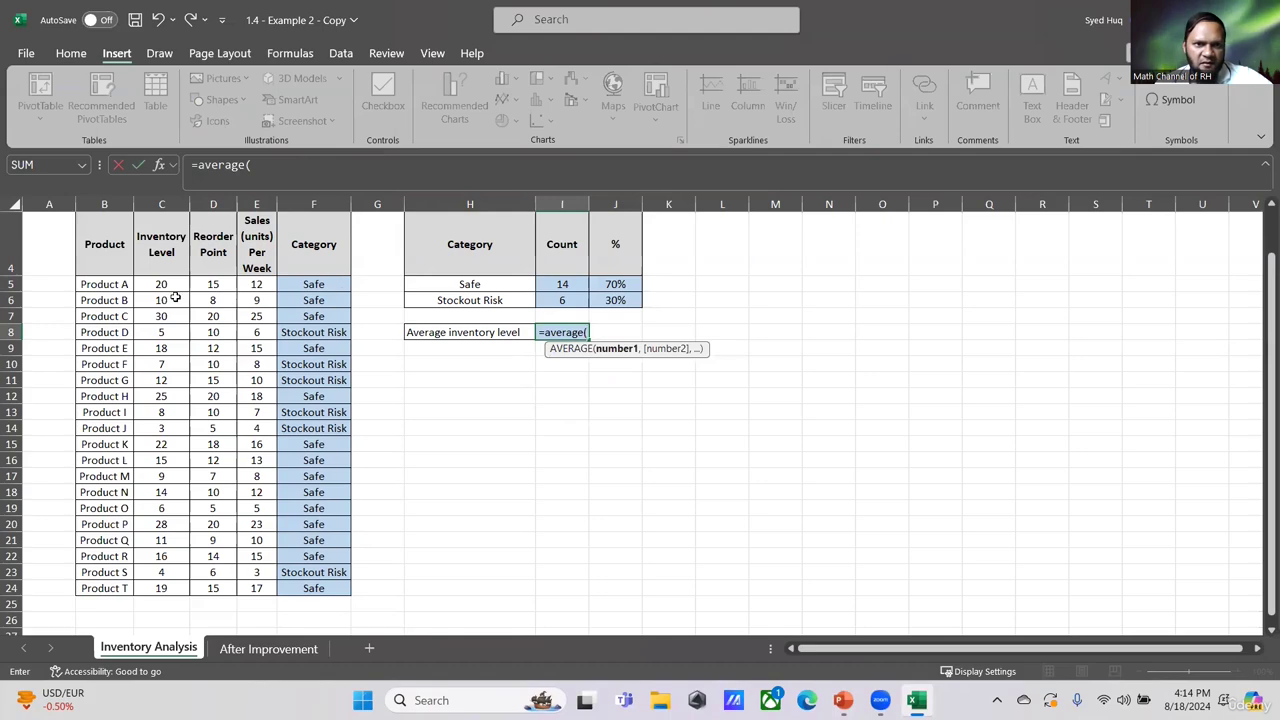
{"action": "left_click_drag", "start_coordinate": [163, 286], "coordinate": [172, 580]}
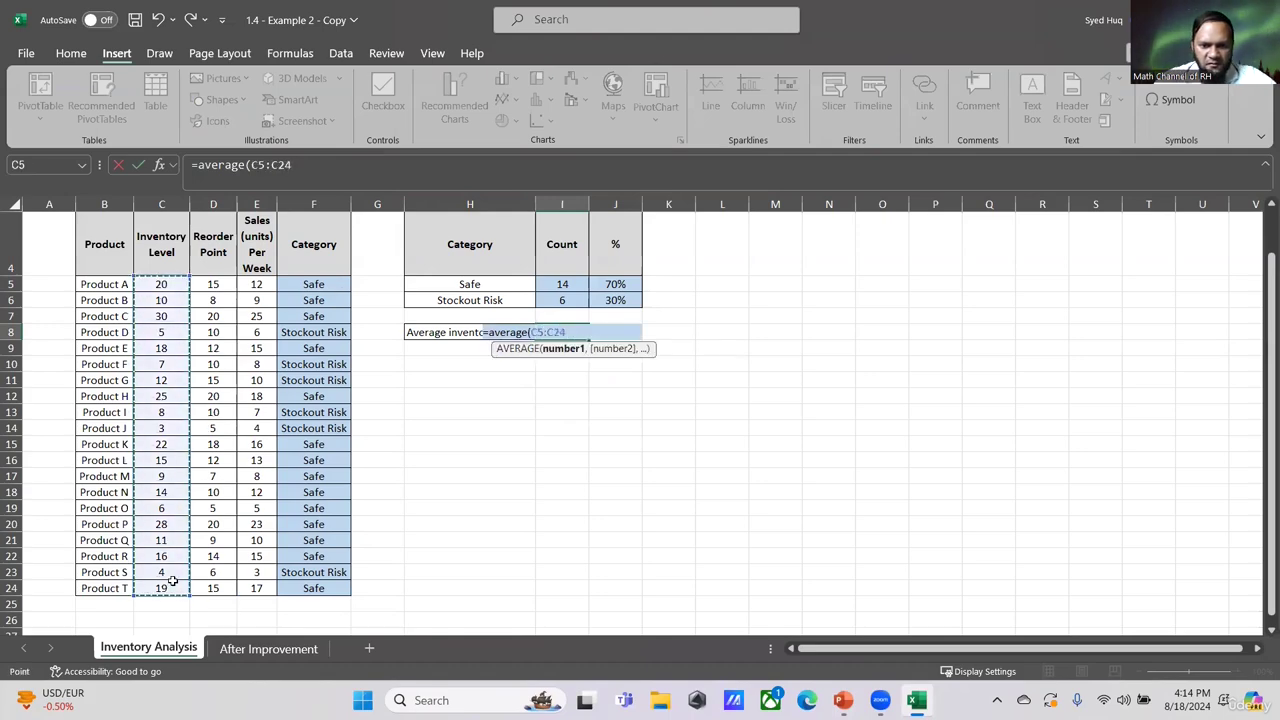
{"action": "type", "text": ")"}
{"action": "key", "text": "Return"}
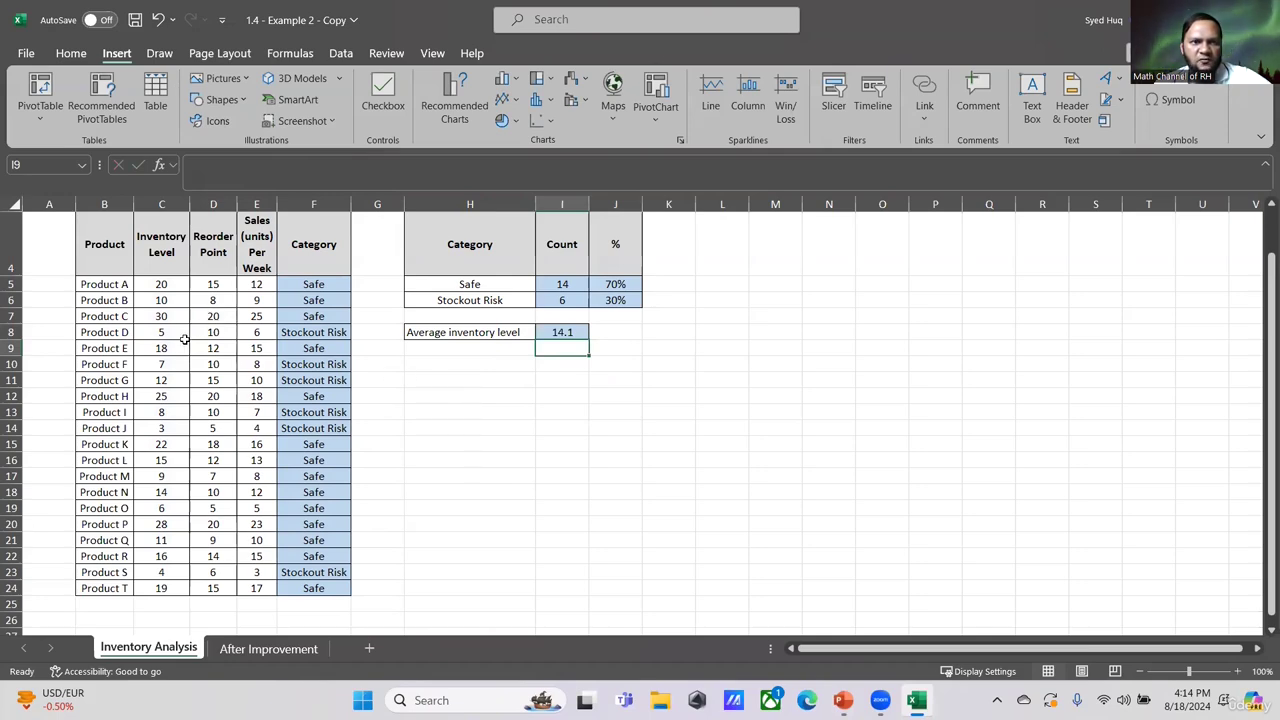
- Select the Inventory Level column to compare its average with the formula result
{"action": "left_click", "coordinate": [157, 206]}
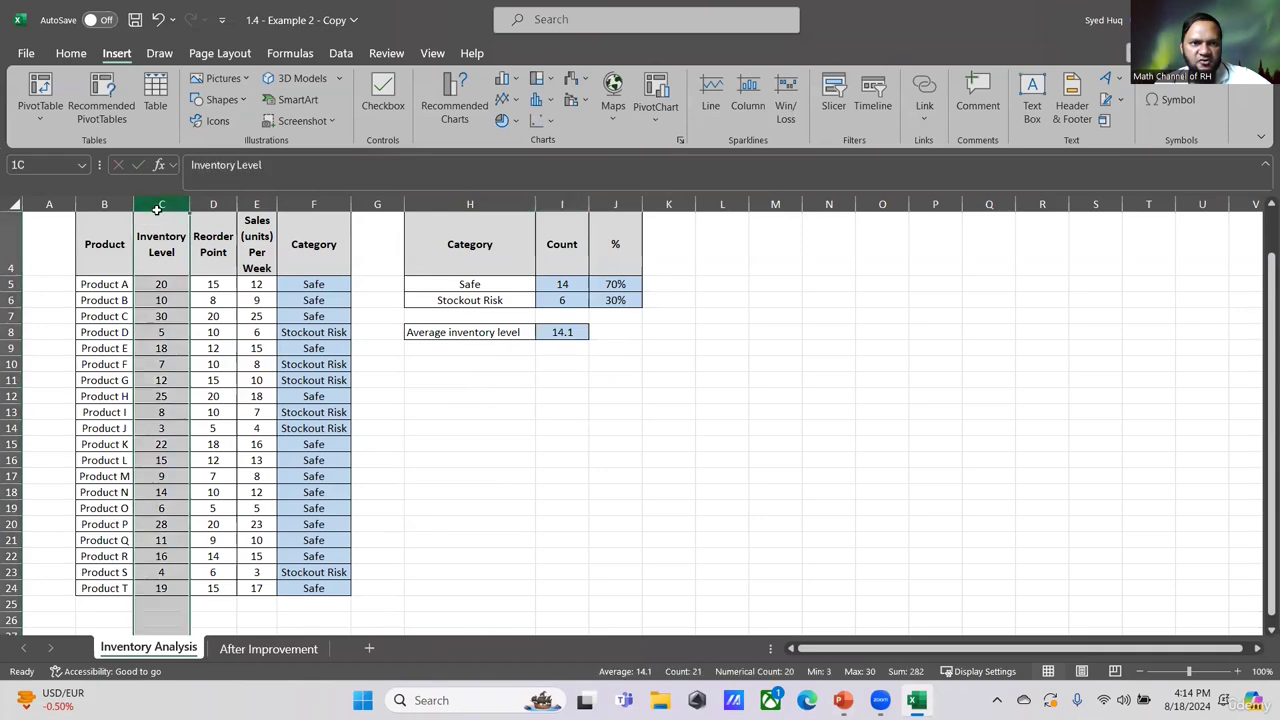
{"action": "left_click", "coordinate": [212, 224]}
{"action": "left_click", "coordinate": [502, 367]}
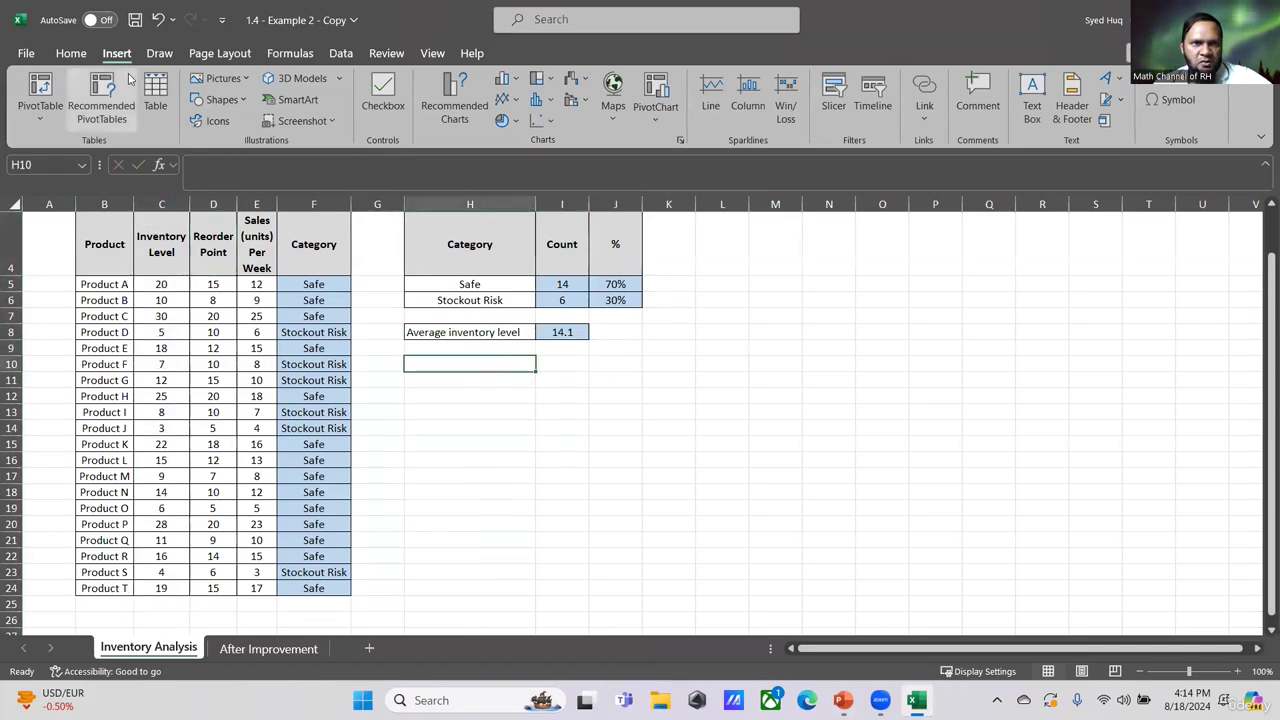
- Insert a clustered column chart of the product names and inventory levels in B5:C24
{"action": "left_click", "coordinate": [87, 315]}
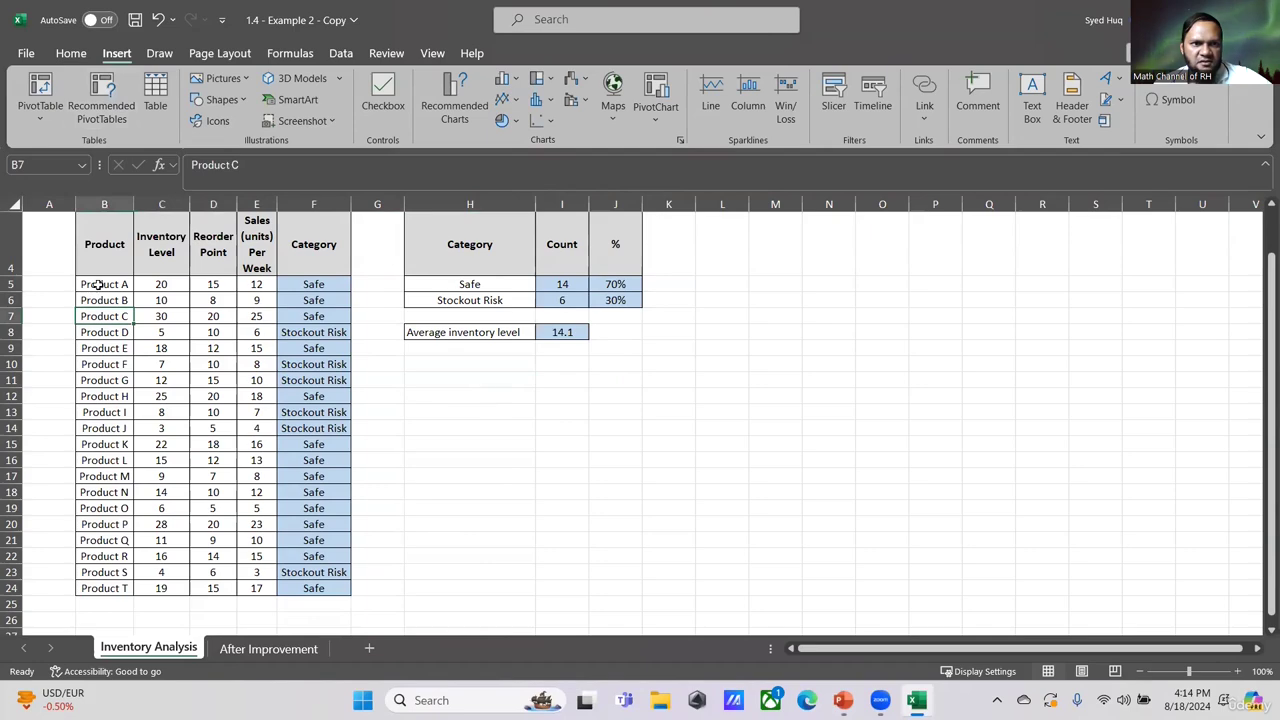
{"action": "left_click_drag", "start_coordinate": [98, 285], "coordinate": [154, 590]}
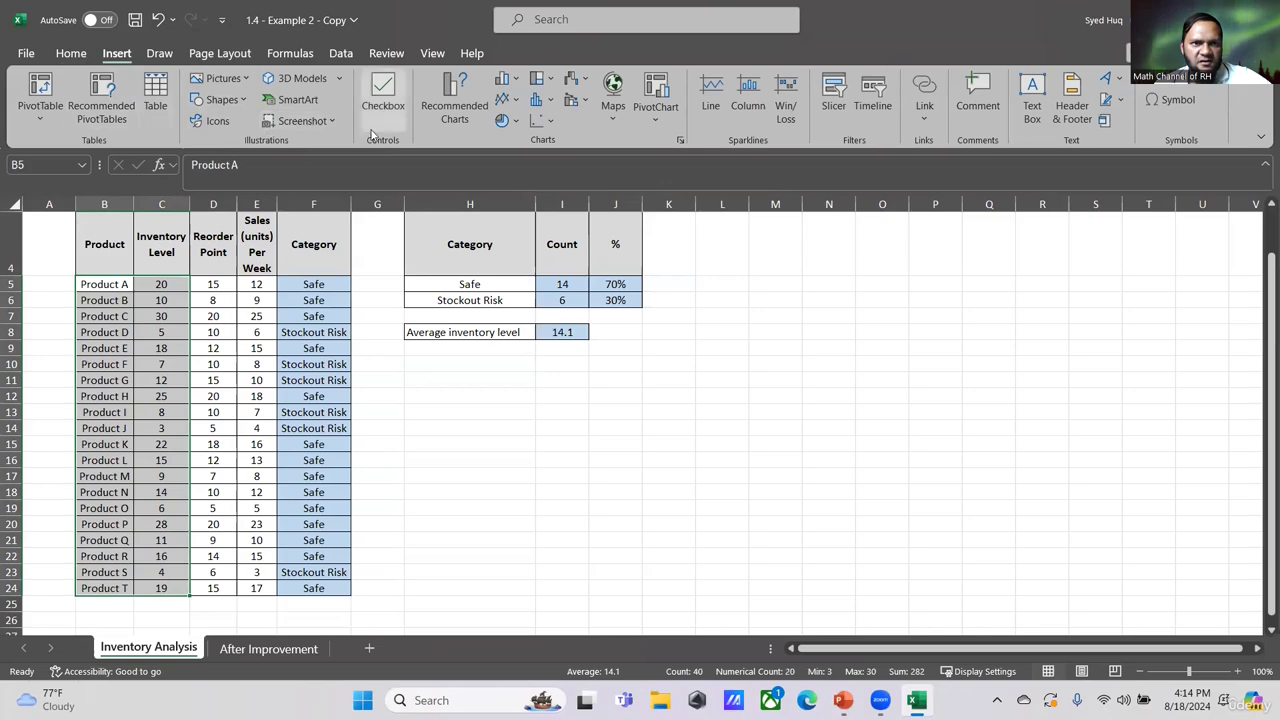
{"action": "left_click", "coordinate": [454, 100]}
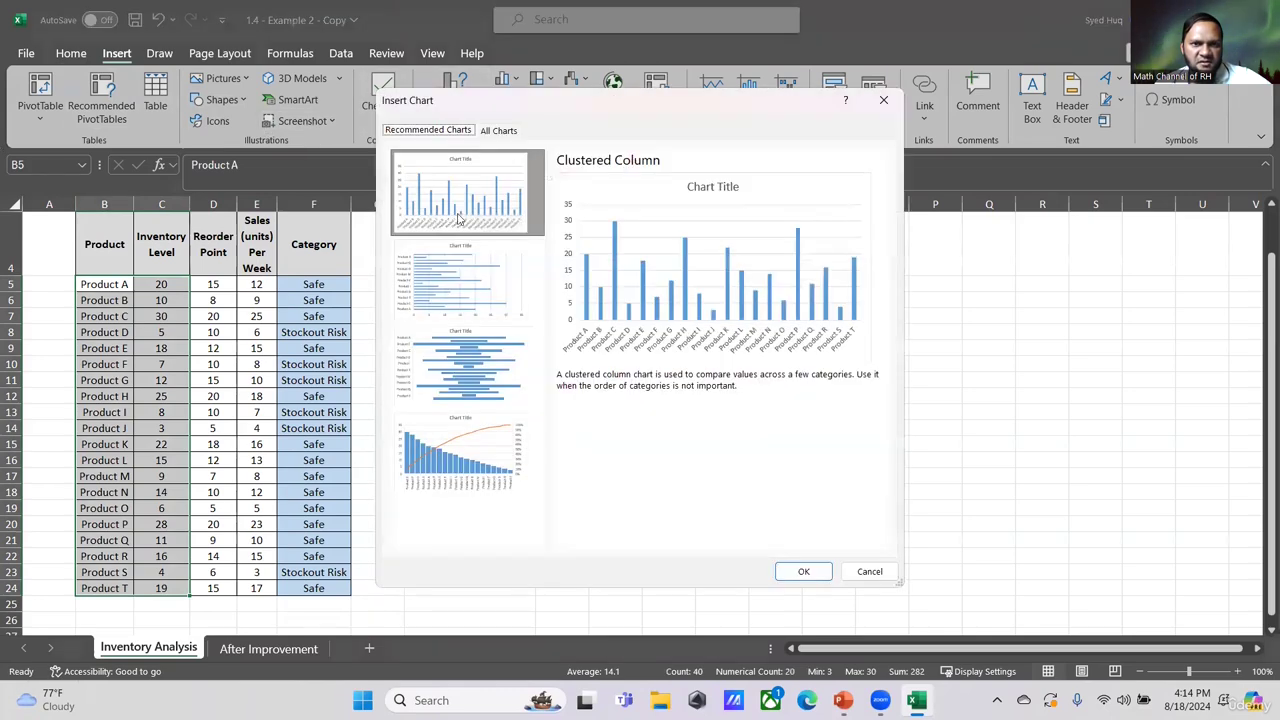
{"action": "left_click", "coordinate": [486, 130]}
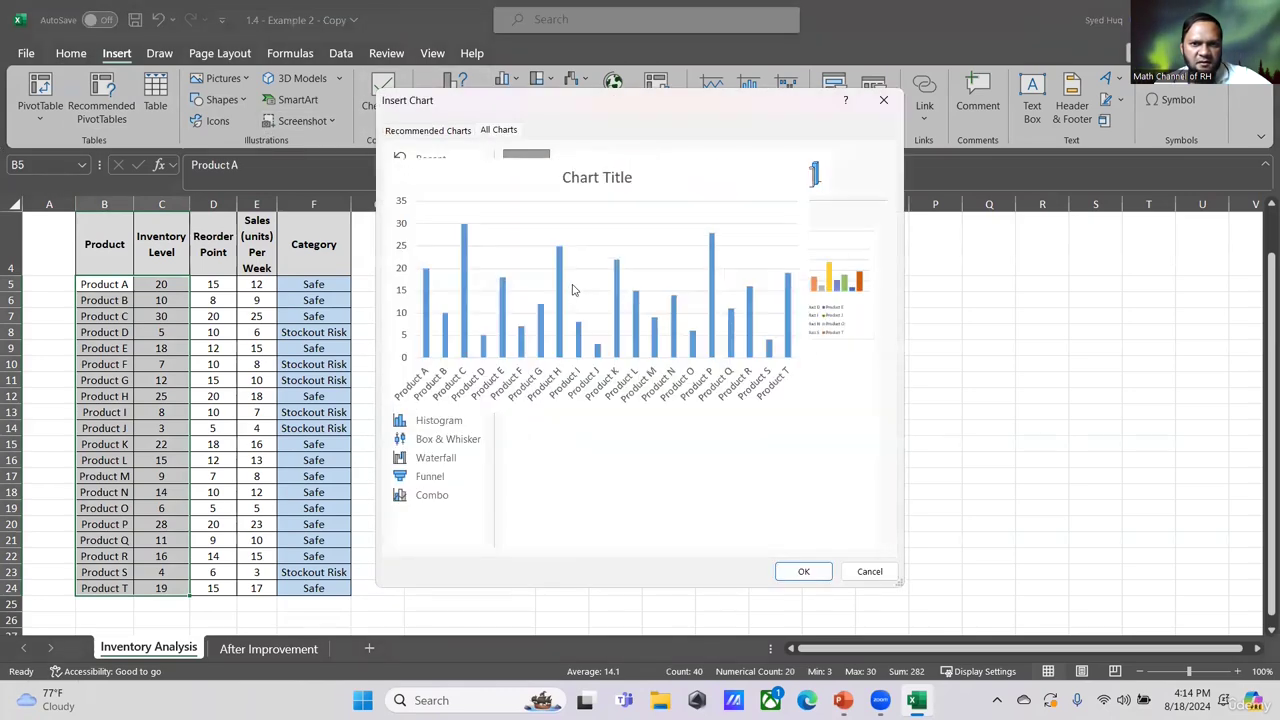
{"action": "left_click", "coordinate": [803, 571]}
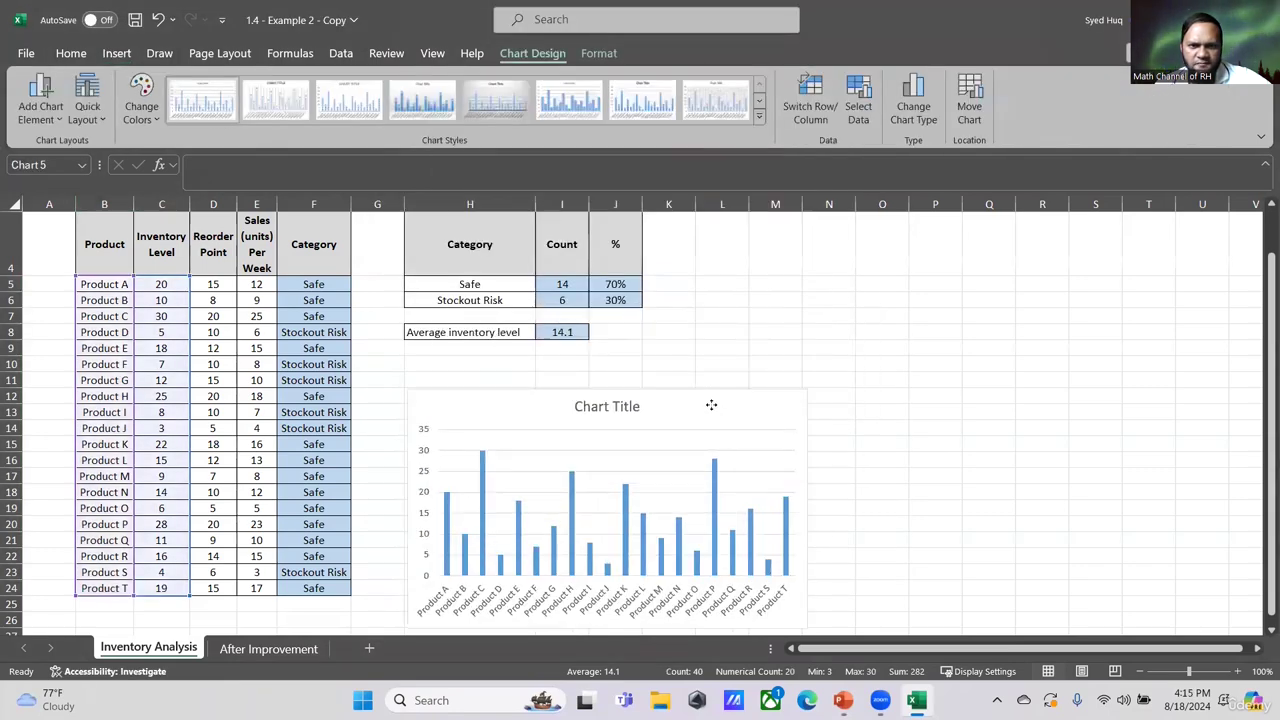
- Edit the chart's existing series so its name refers to the Inventory Level header cell C4
{"action": "scroll", "coordinate": [571, 420], "scroll_direction": "down", "scroll_amount": 1}
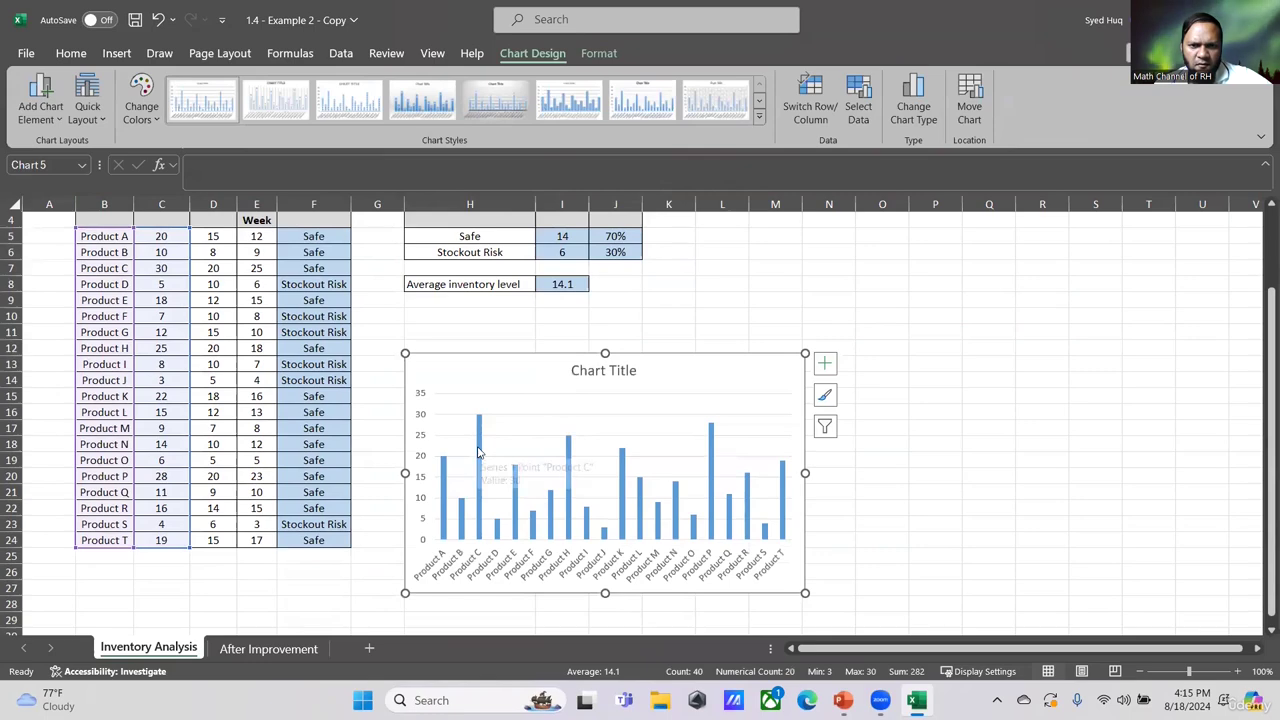
{"action": "right_click", "coordinate": [530, 416]}
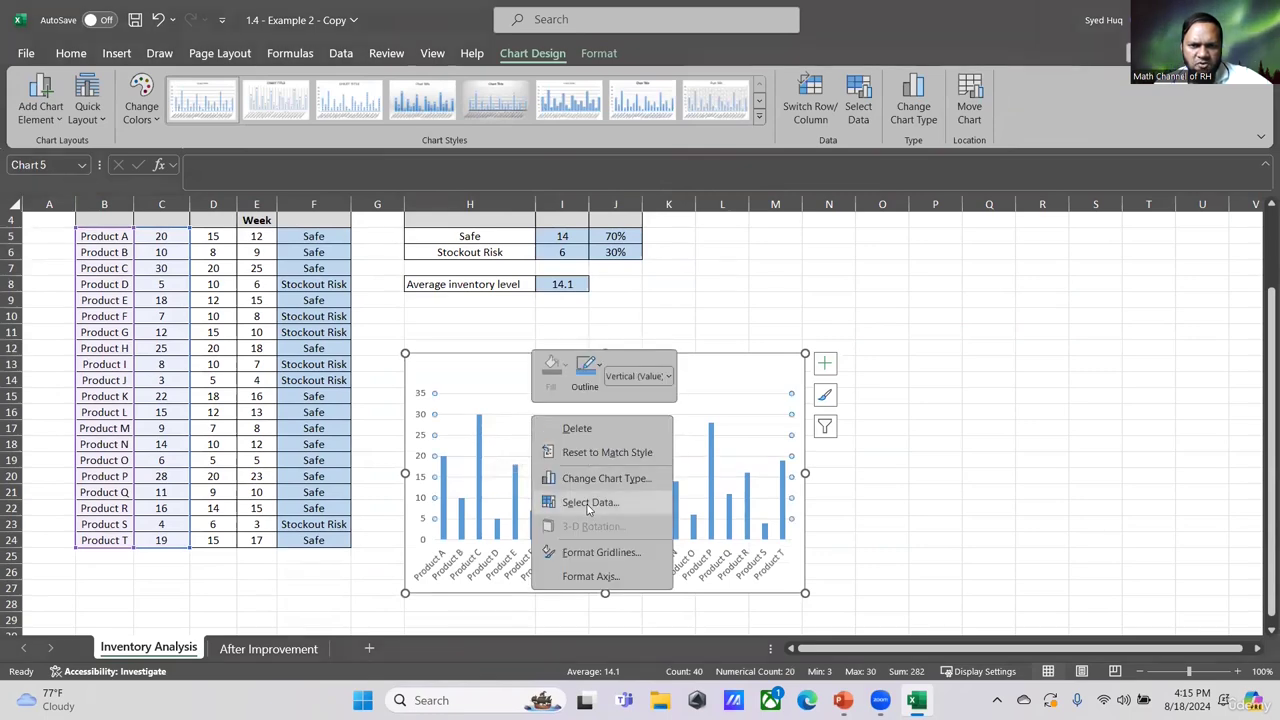
{"action": "left_click", "coordinate": [590, 505]}
{"action": "left_click", "coordinate": [795, 337]}
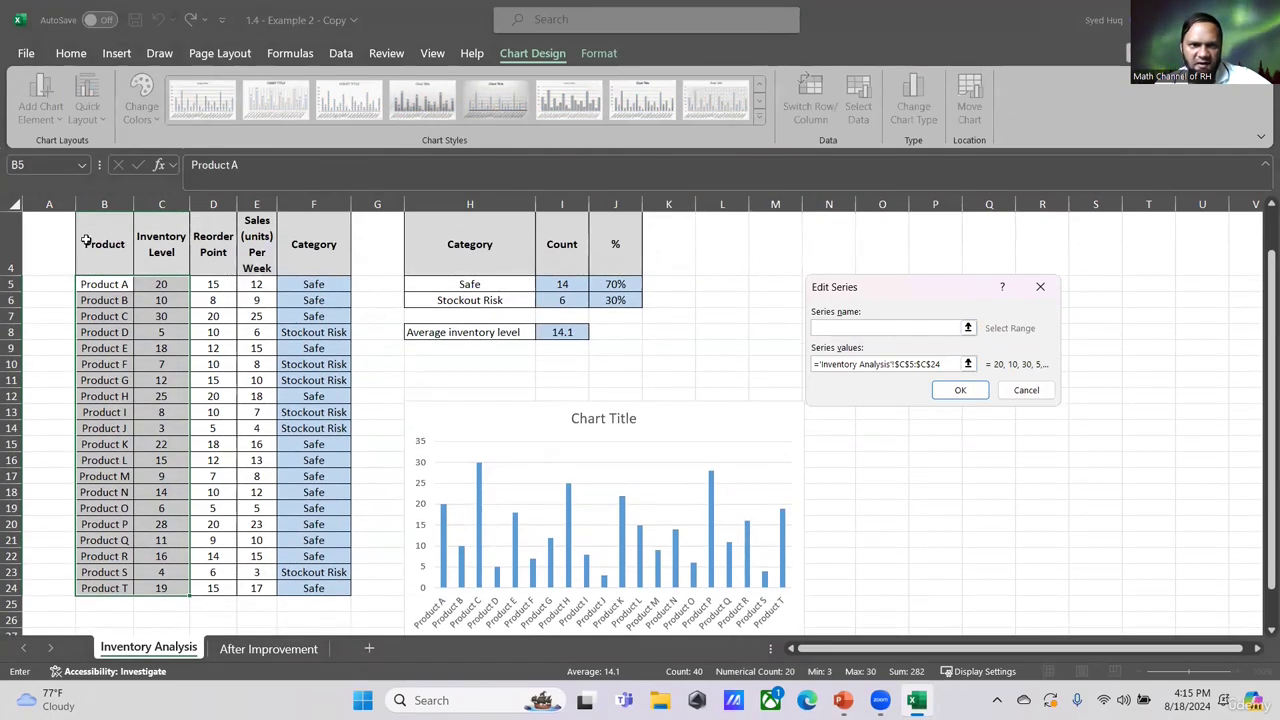
{"action": "left_click", "coordinate": [164, 250]}
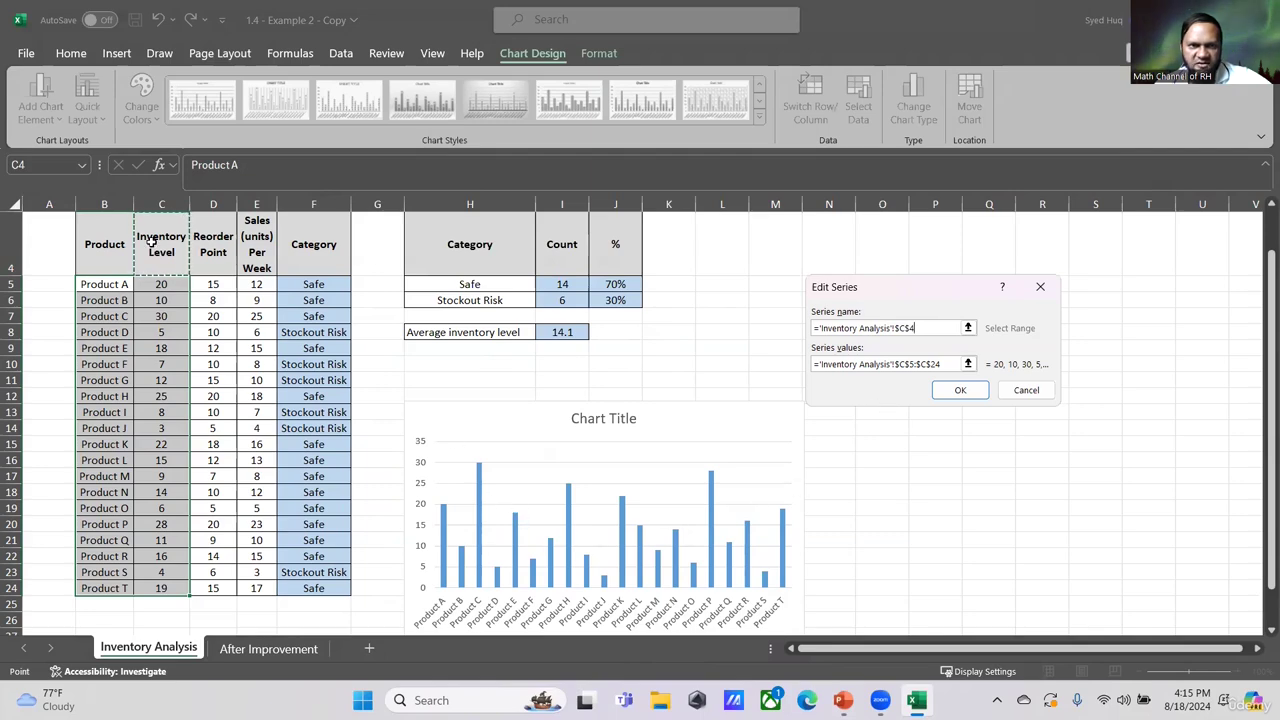
{"action": "left_click", "coordinate": [965, 390]}
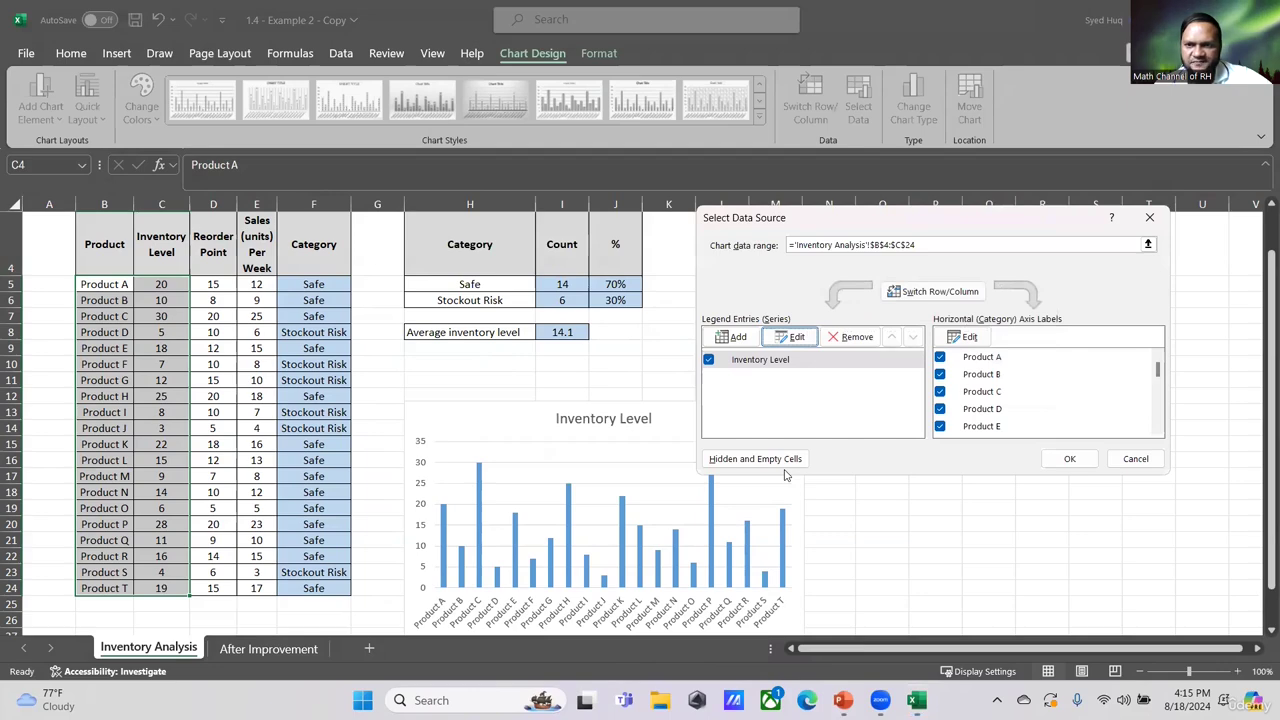
- Add a second chart series named from Reorder Point header D4 with values D5:D24
{"action": "left_click", "coordinate": [735, 337]}
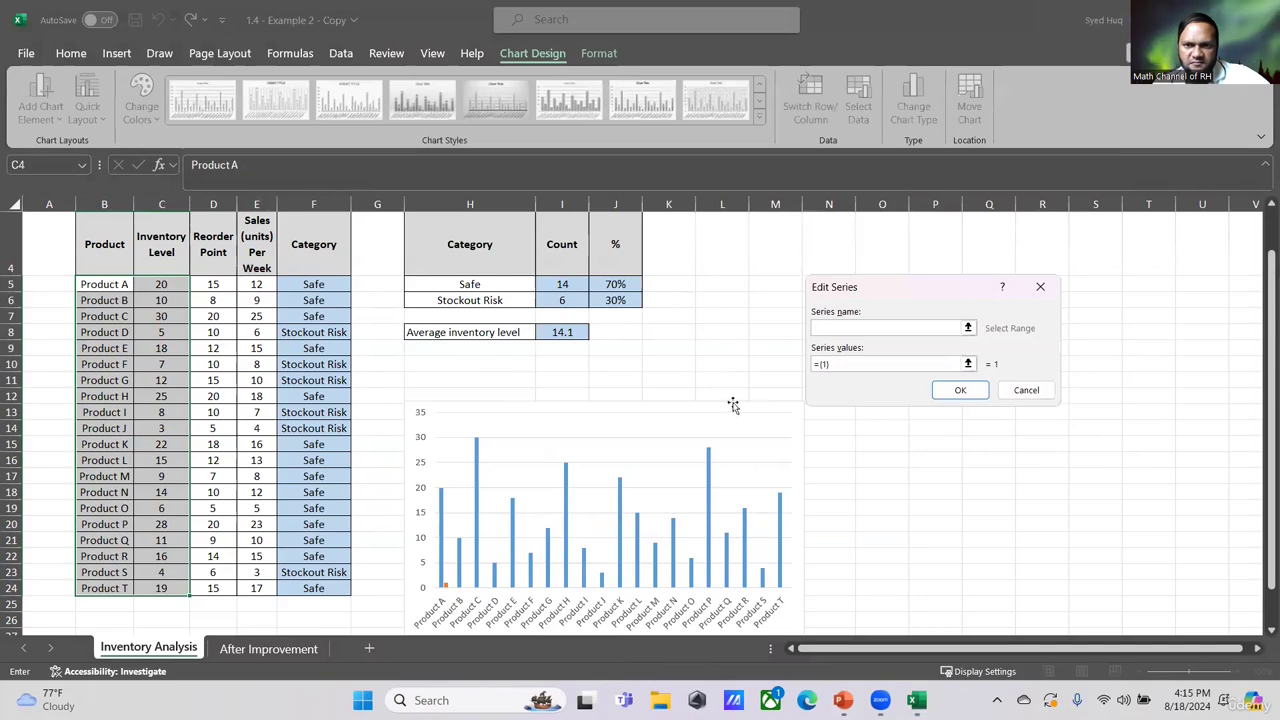
{"action": "left_click", "coordinate": [213, 244]}
{"action": "left_click", "coordinate": [849, 362]}
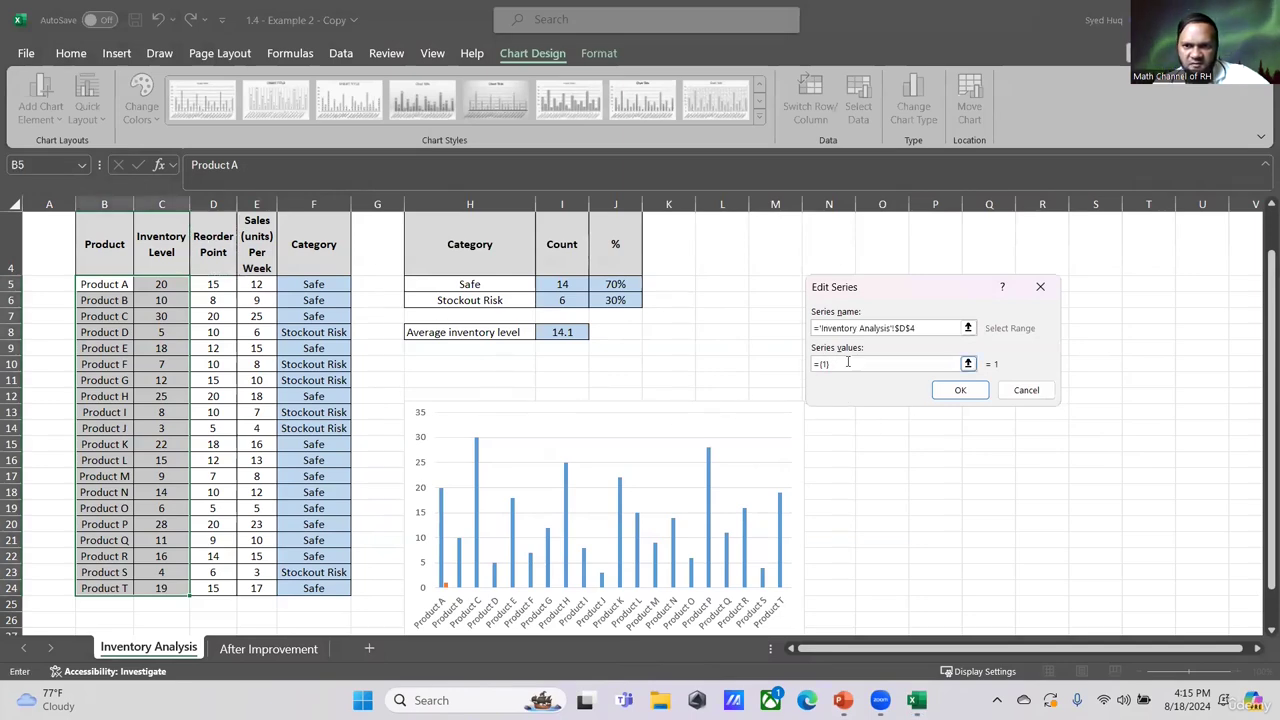
{"action": "left_click_drag", "start_coordinate": [848, 362], "coordinate": [806, 371]}
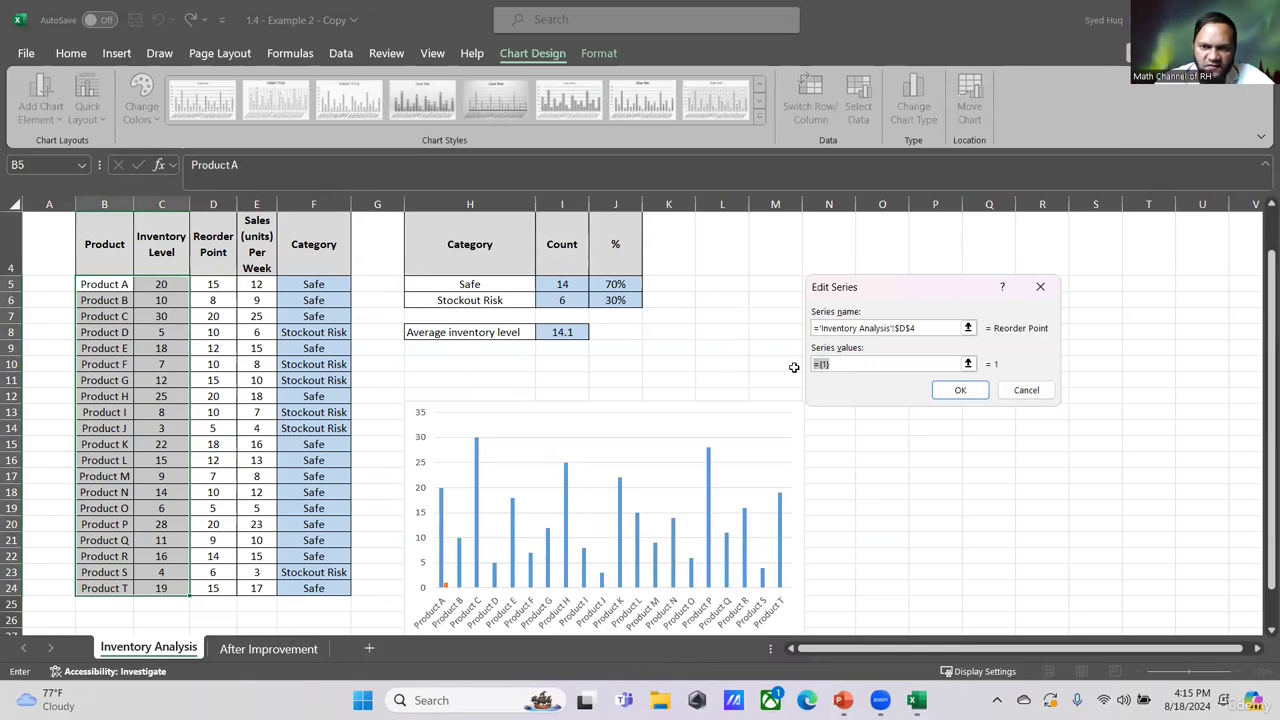
{"action": "key", "text": "BackSpace"}
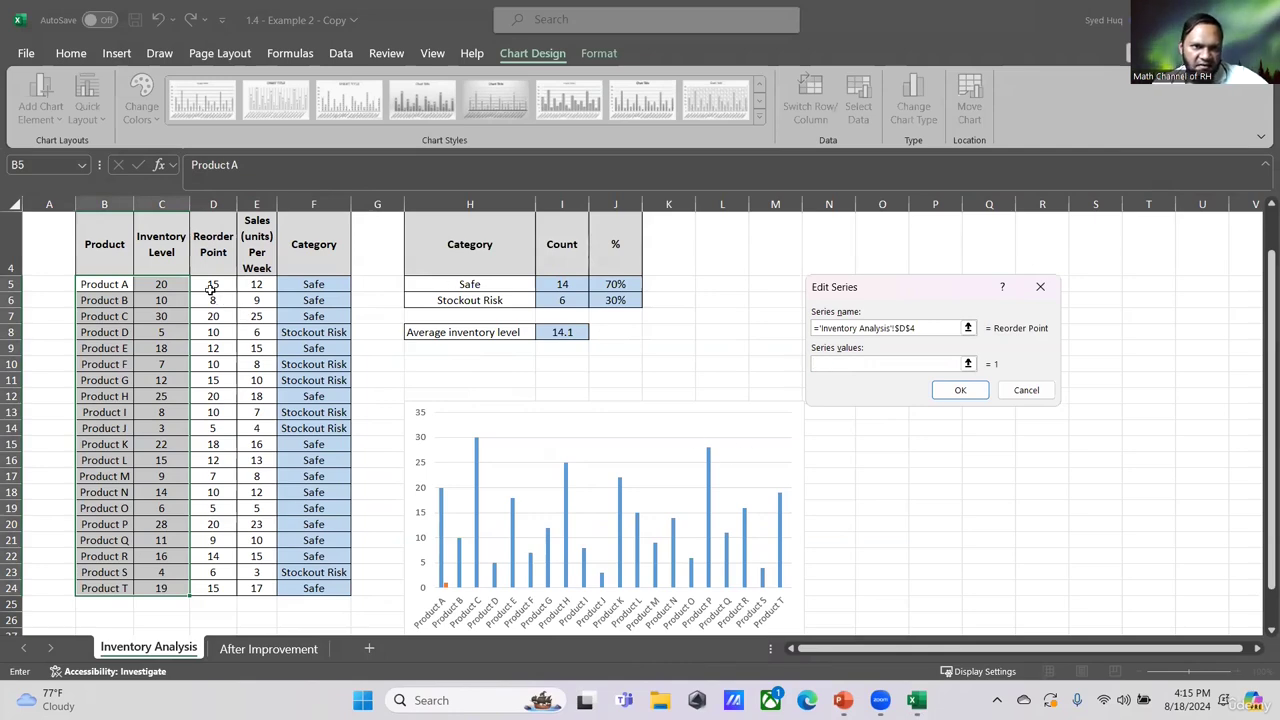
{"action": "left_click_drag", "start_coordinate": [211, 289], "coordinate": [213, 589]}
{"action": "left_click", "coordinate": [962, 387]}
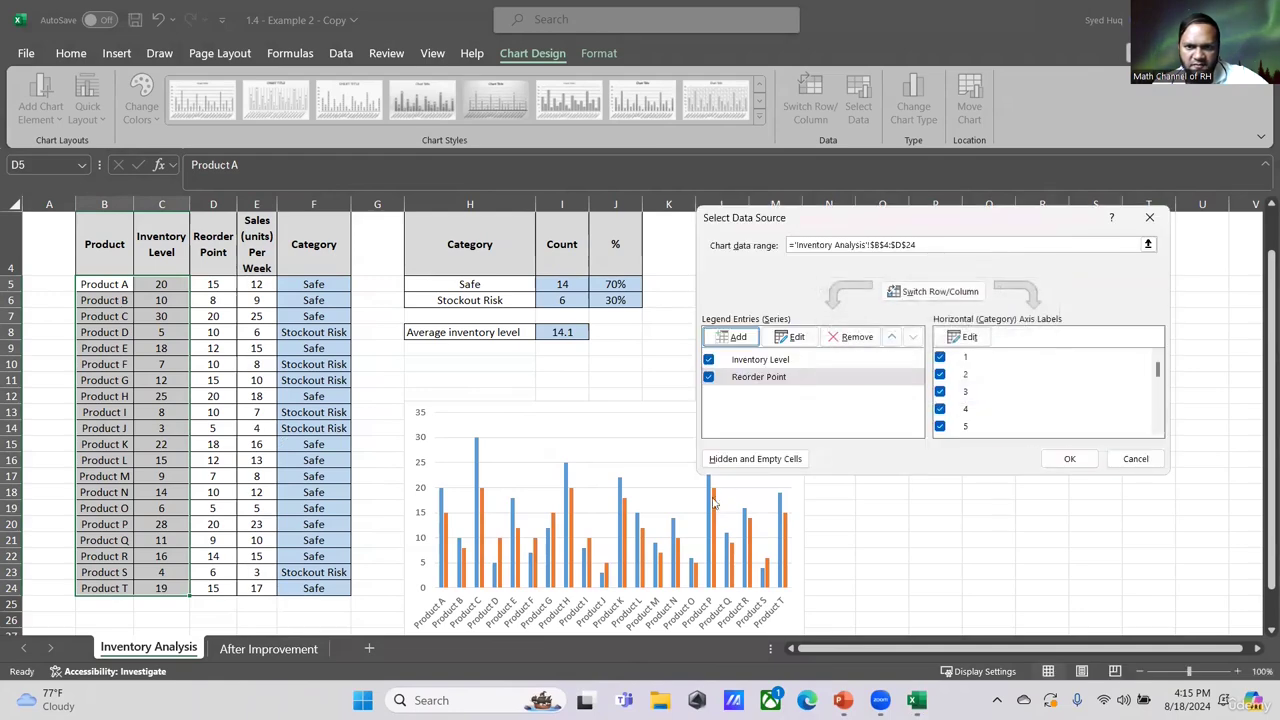
{"action": "left_click", "coordinate": [1068, 461]}
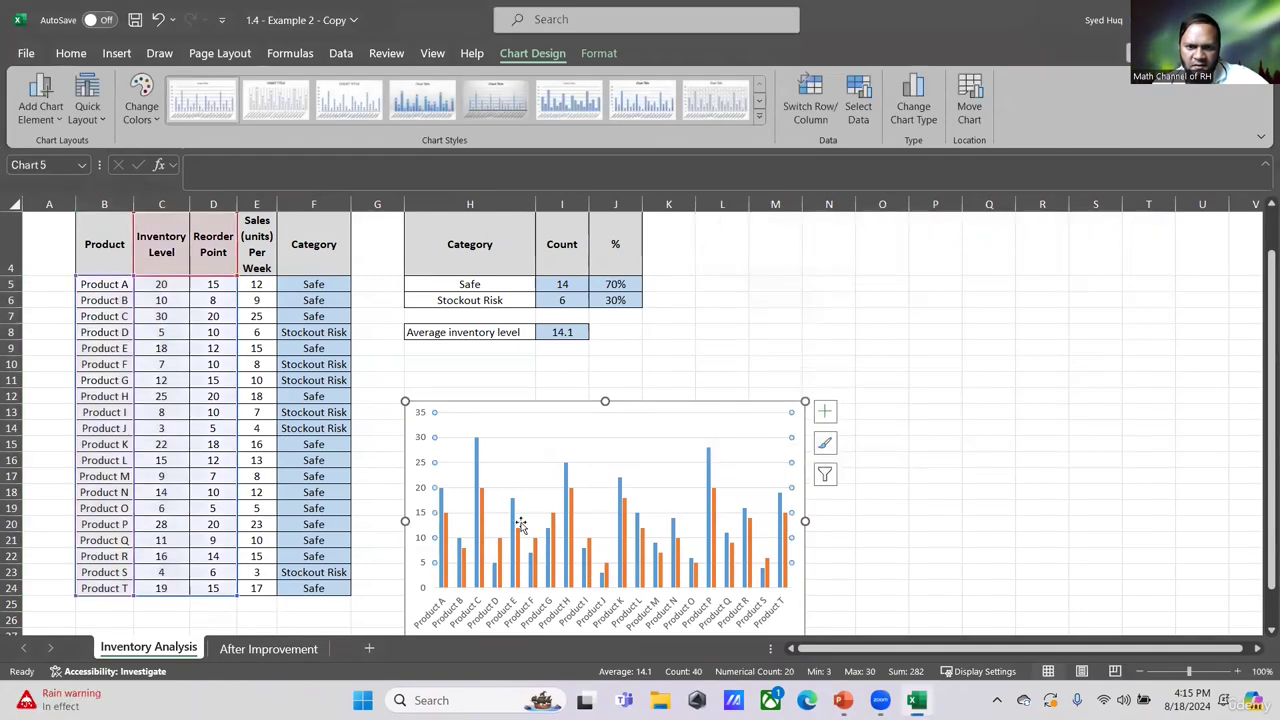
- Change the Reorder Point series to a Line in a combo chart, keeping Inventory Level as clustered columns
{"action": "left_click", "coordinate": [483, 514]}
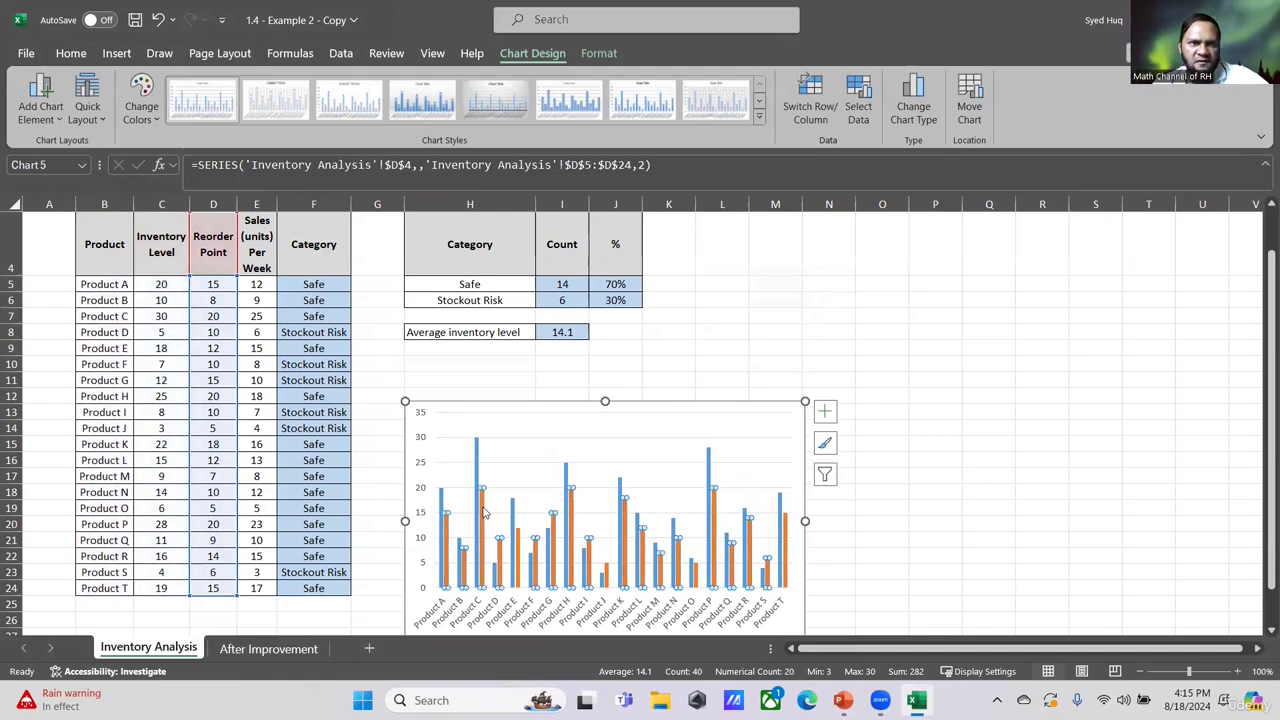
{"action": "right_click", "coordinate": [483, 514]}
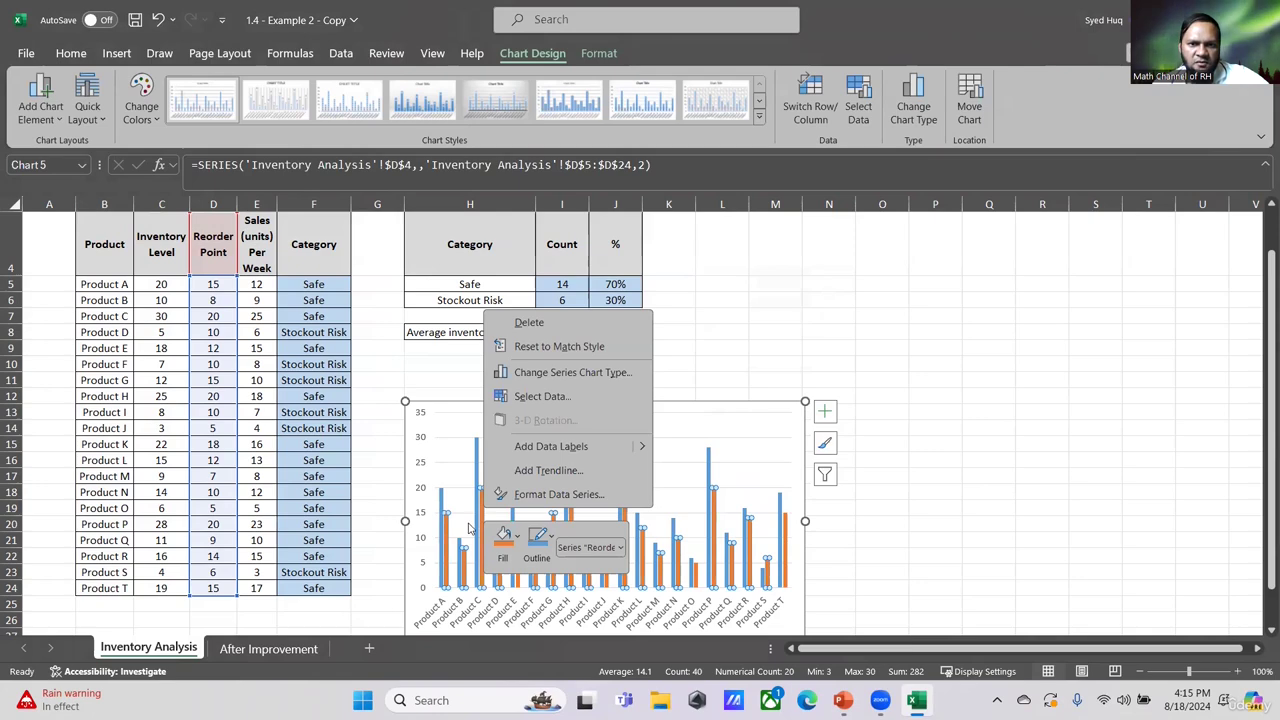
{"action": "left_click", "coordinate": [580, 374]}
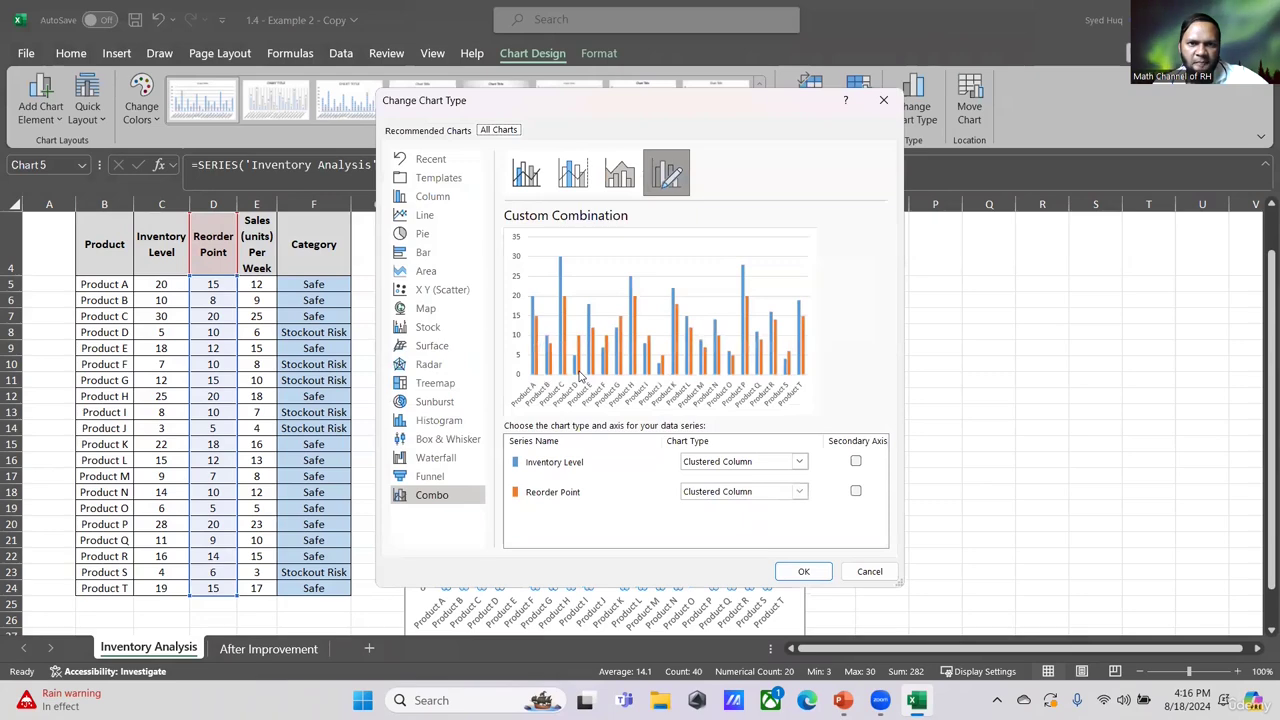
{"action": "left_click", "coordinate": [402, 498]}
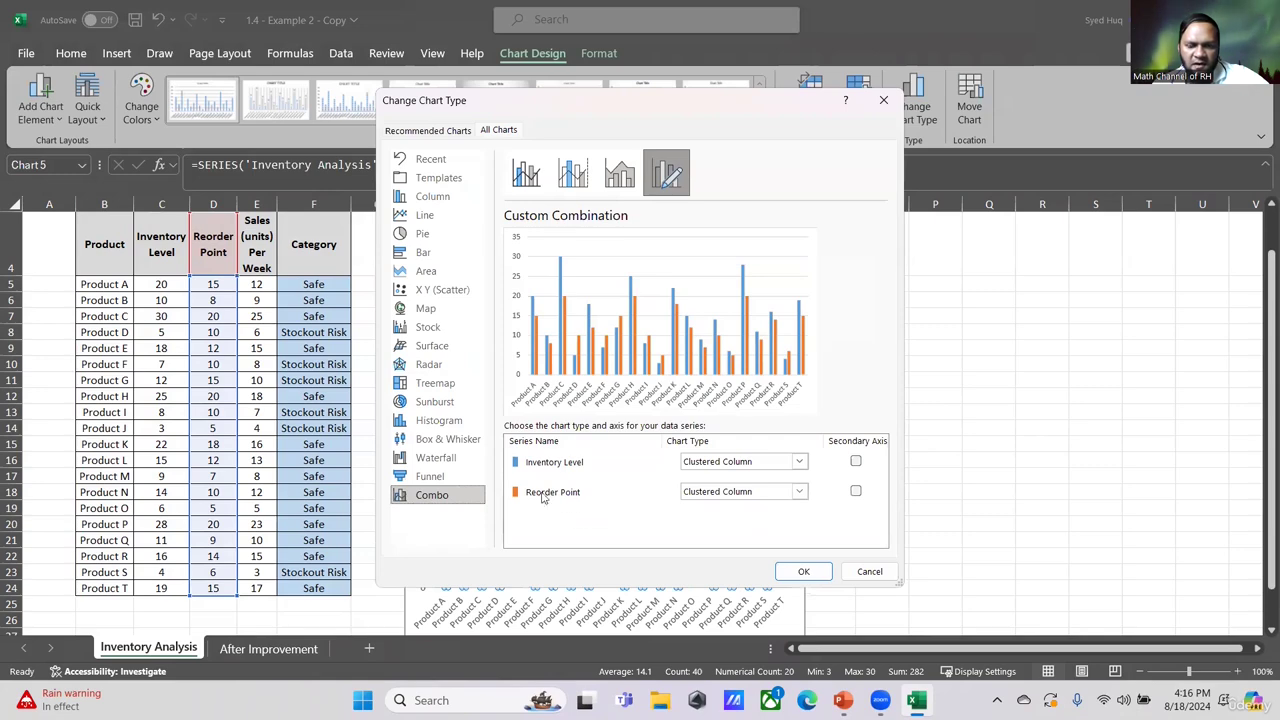
{"action": "left_click", "coordinate": [800, 492]}
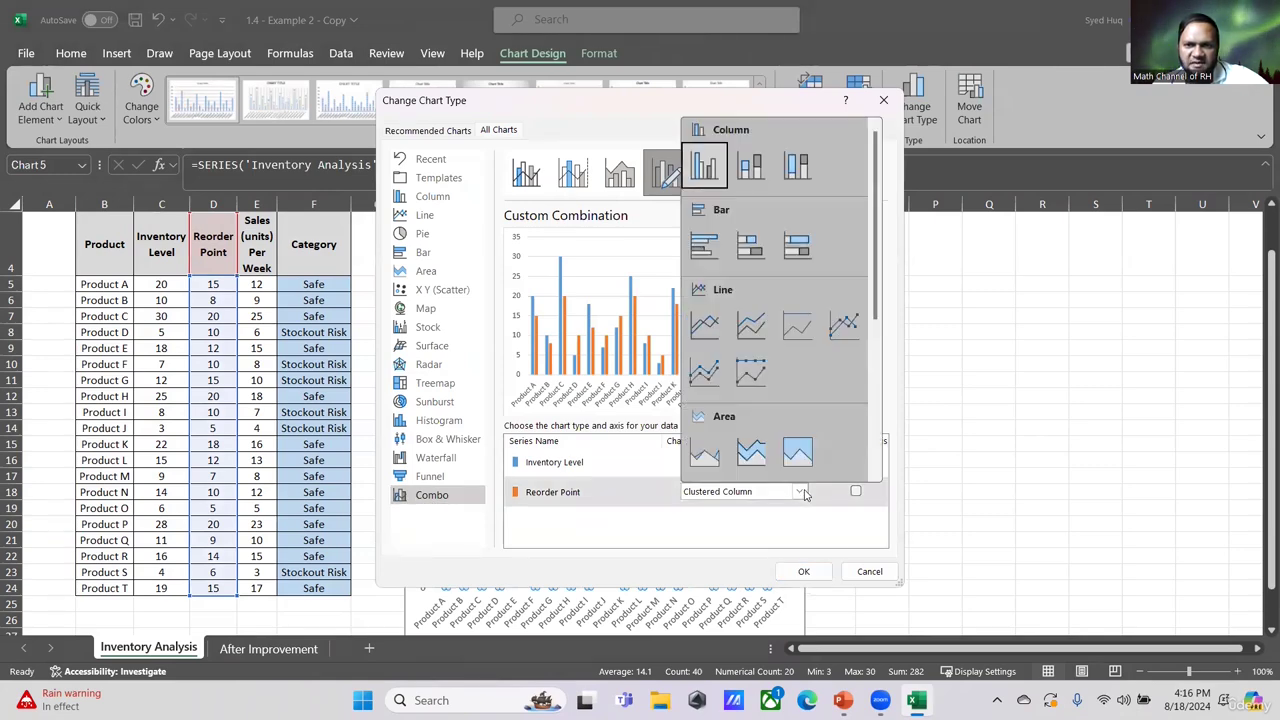
{"action": "left_click", "coordinate": [704, 325]}
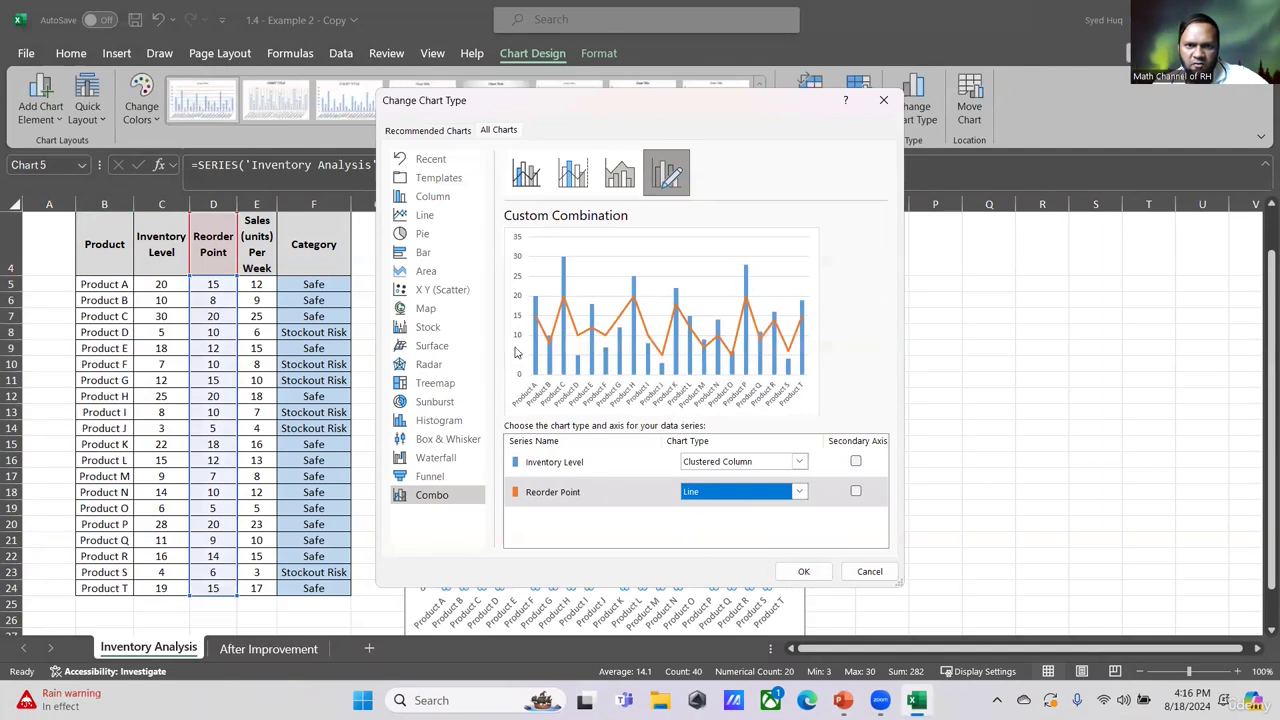
{"action": "left_click", "coordinate": [804, 574]}
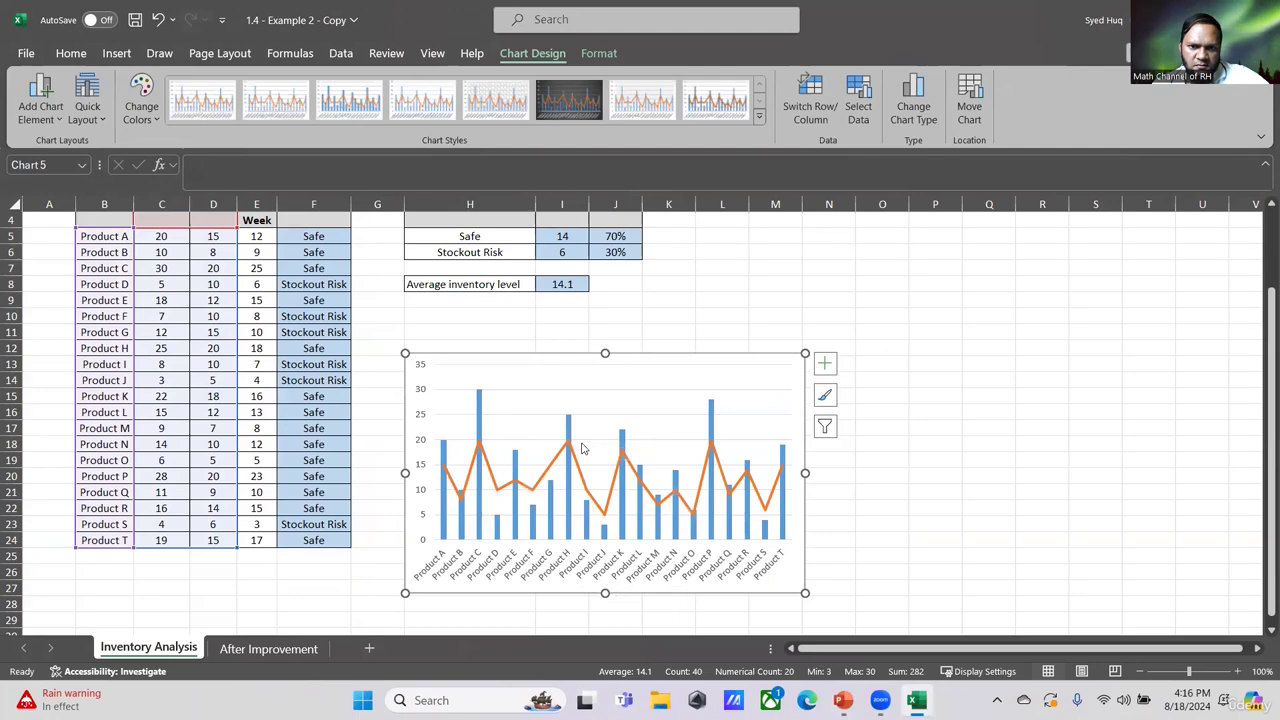
- Add a primary horizontal axis title reading Products to the chart
{"action": "left_click", "coordinate": [61, 113]}
{"action": "mouse_move", "coordinate": [70, 169]}
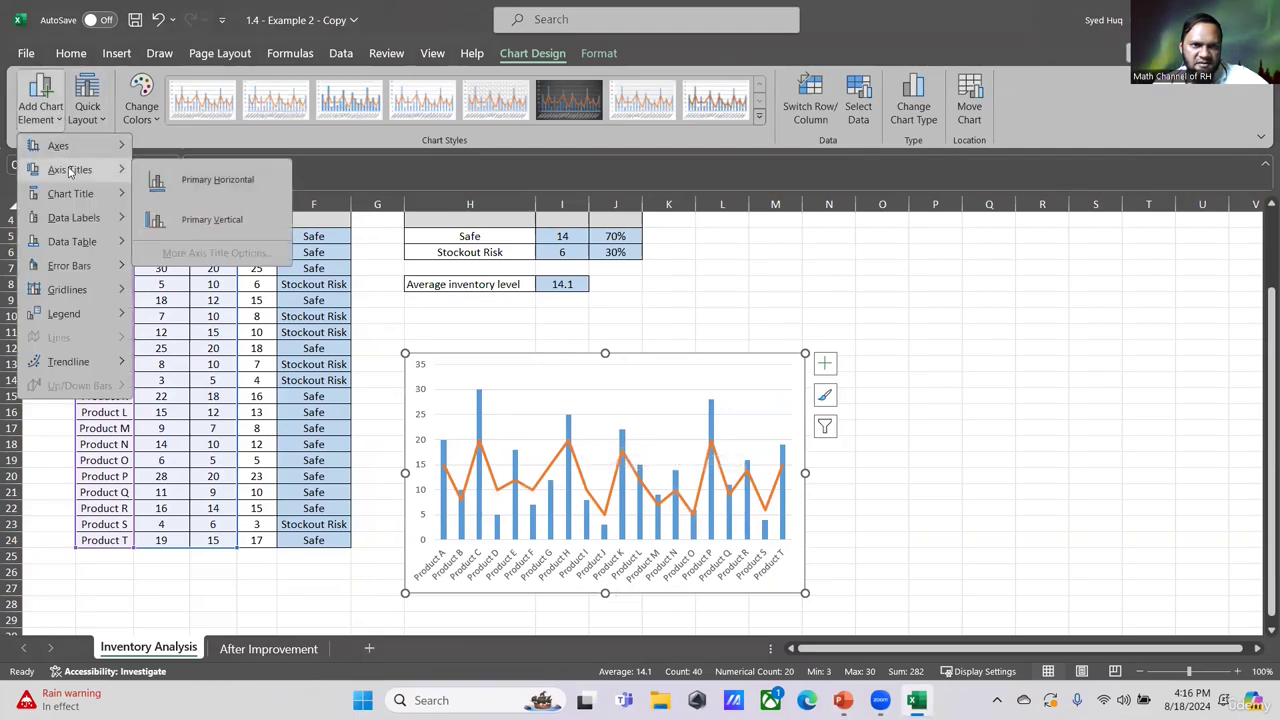
{"action": "left_click", "coordinate": [201, 180]}
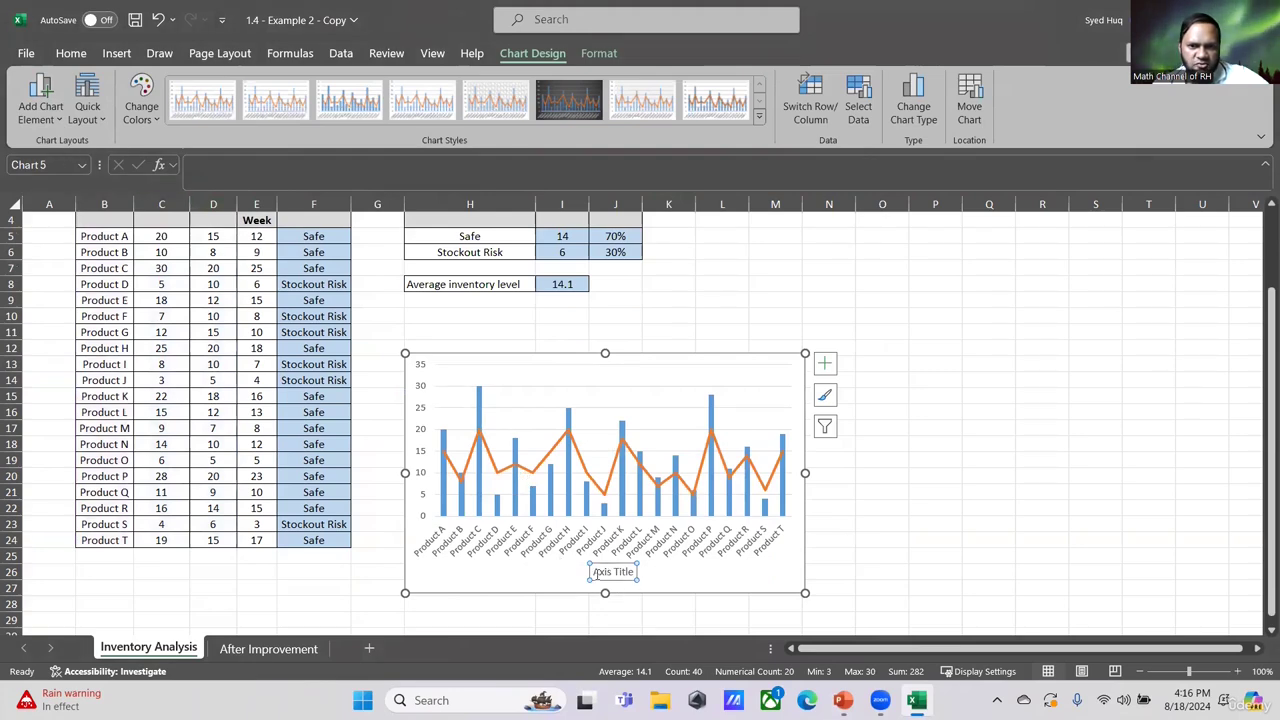
{"action": "left_click_drag", "start_coordinate": [595, 572], "coordinate": [638, 571]}
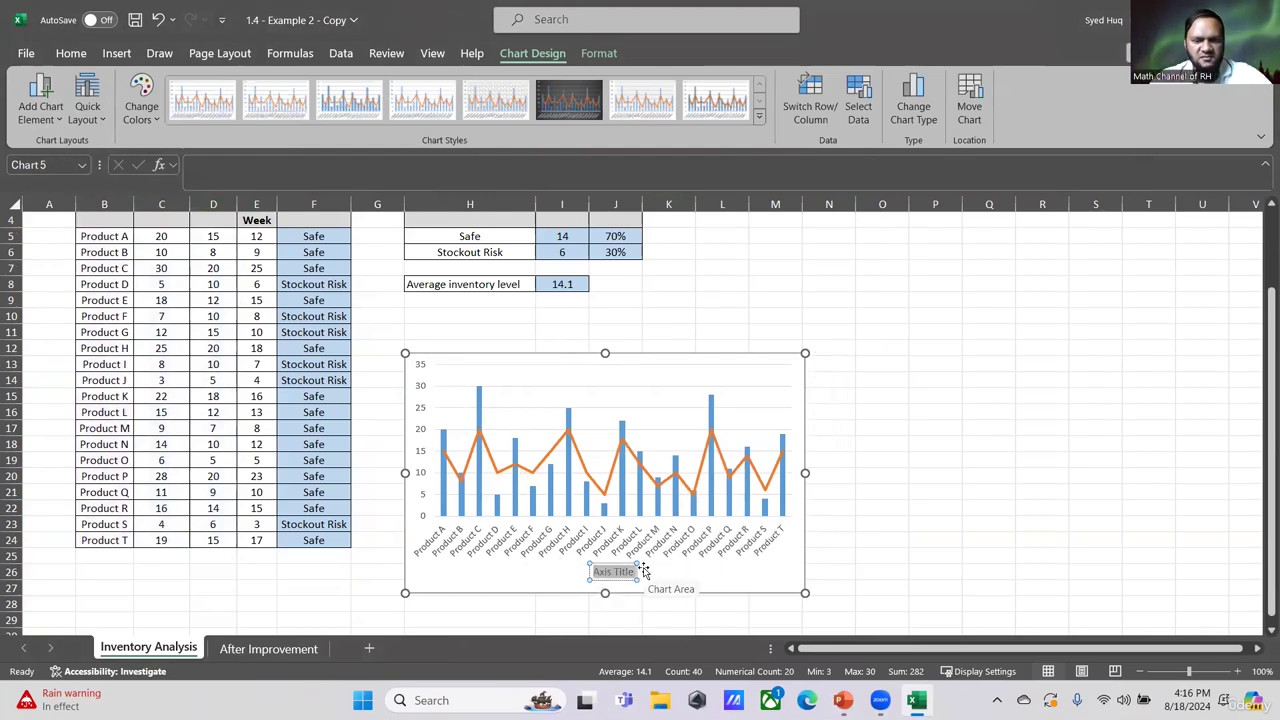
{"action": "type", "text": "Products"}
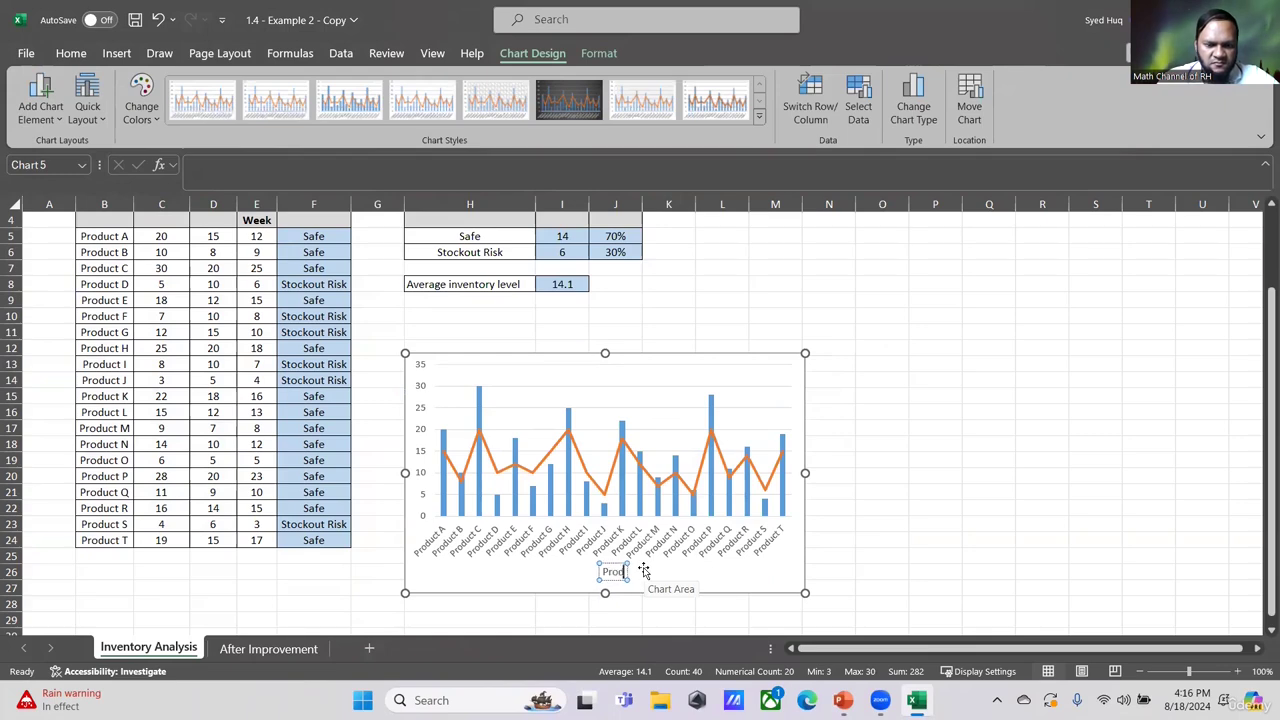
- Add a primary vertical axis title reading Inventory and Reorder Point, then deselect the chart
{"action": "left_click", "coordinate": [52, 112]}
{"action": "mouse_move", "coordinate": [68, 172]}
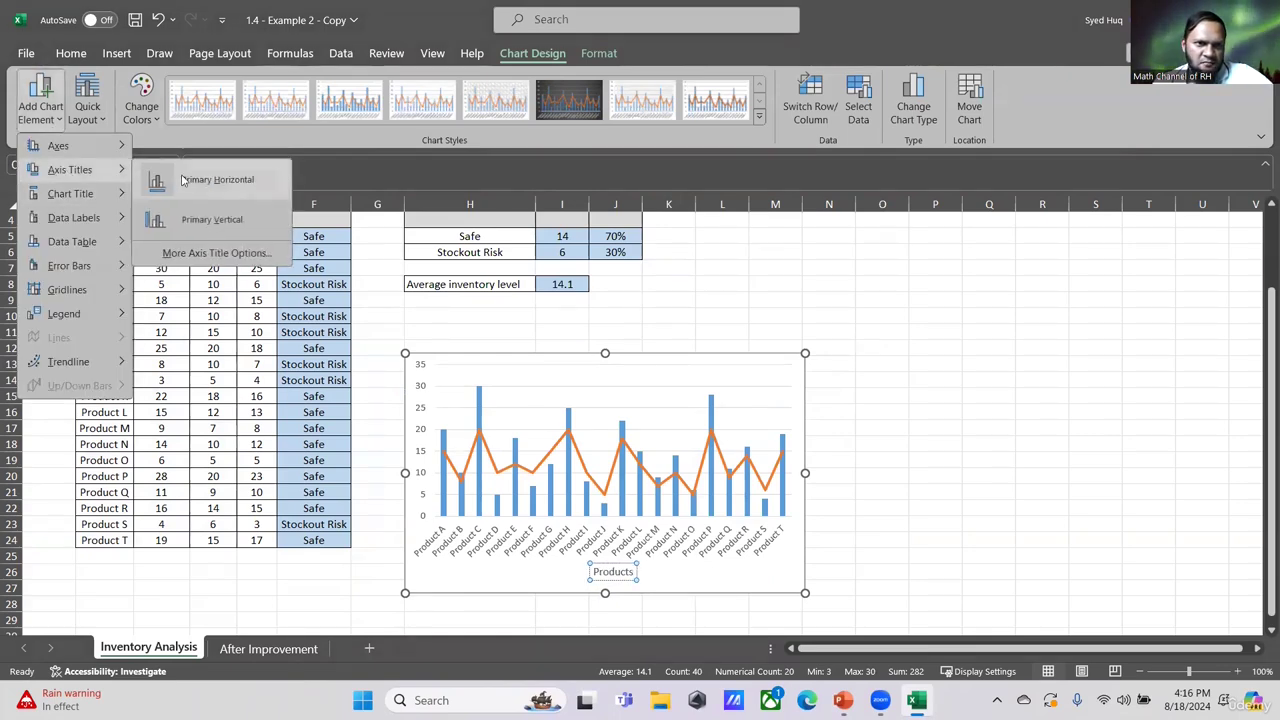
{"action": "left_click", "coordinate": [215, 217]}
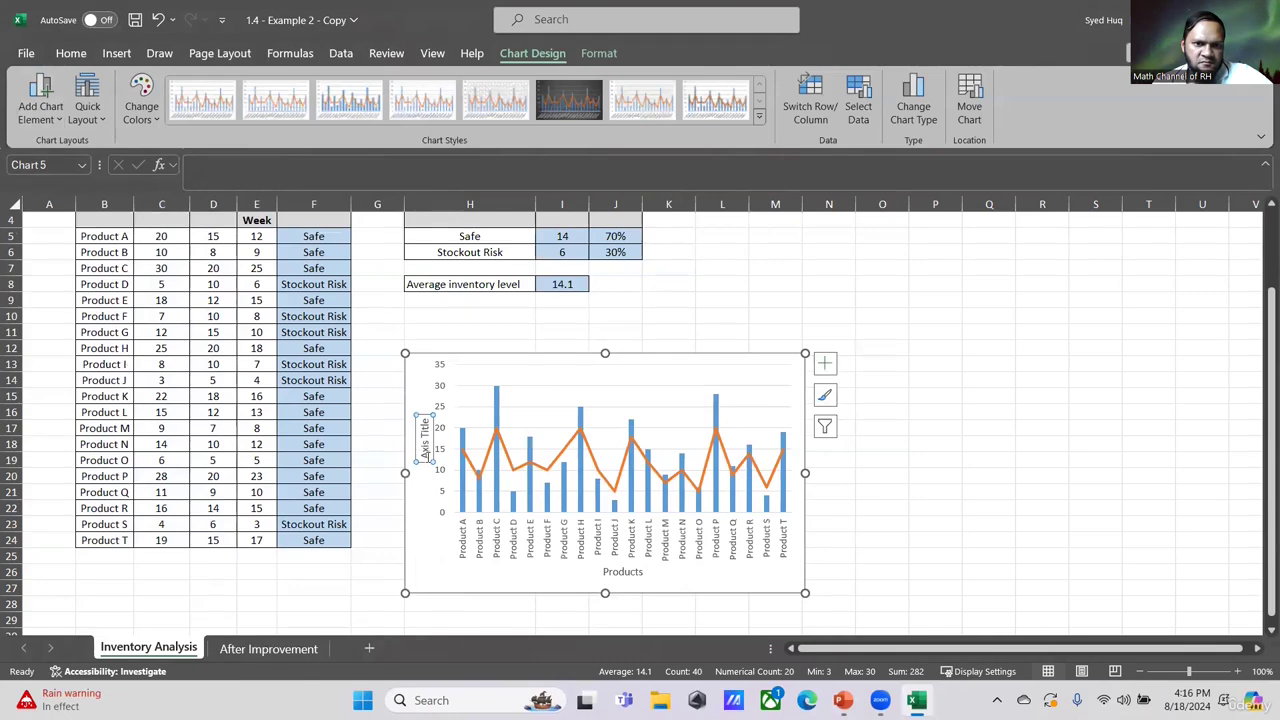
{"action": "left_click_drag", "start_coordinate": [427, 456], "coordinate": [423, 418]}
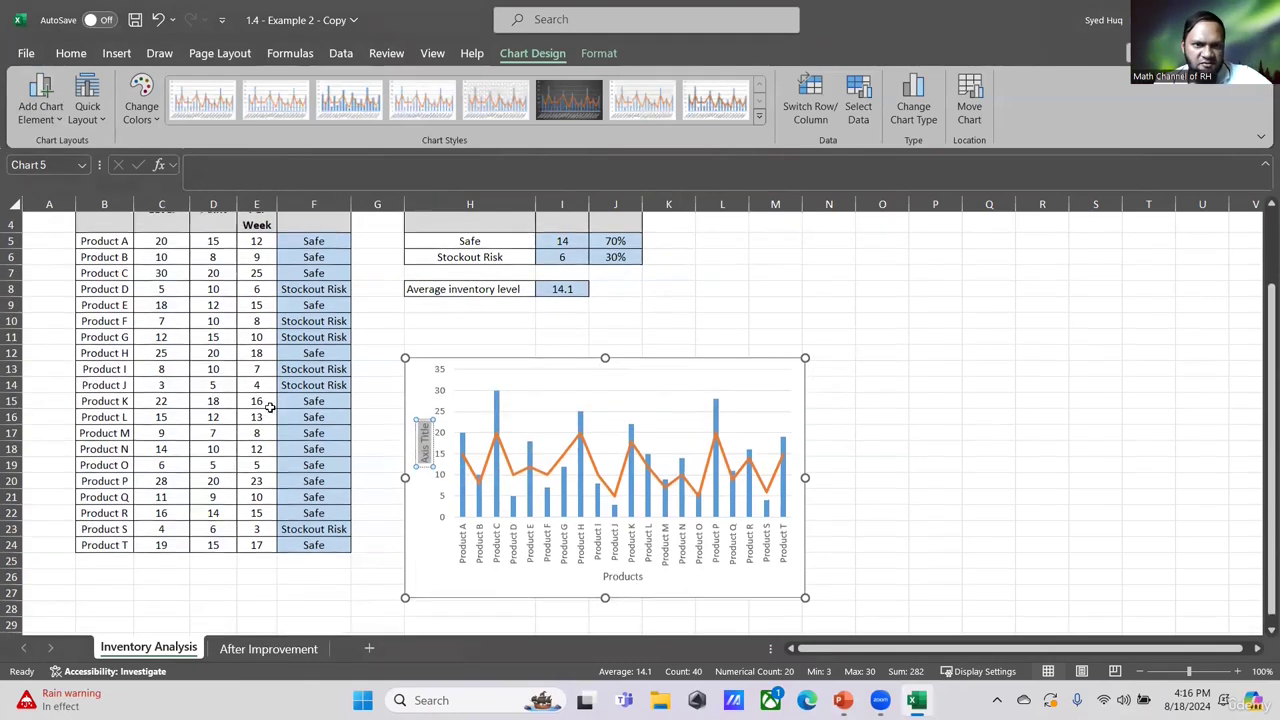
{"action": "scroll", "coordinate": [203, 380], "scroll_direction": "up", "scroll_amount": 1}
{"action": "type", "text": "Inventory"}
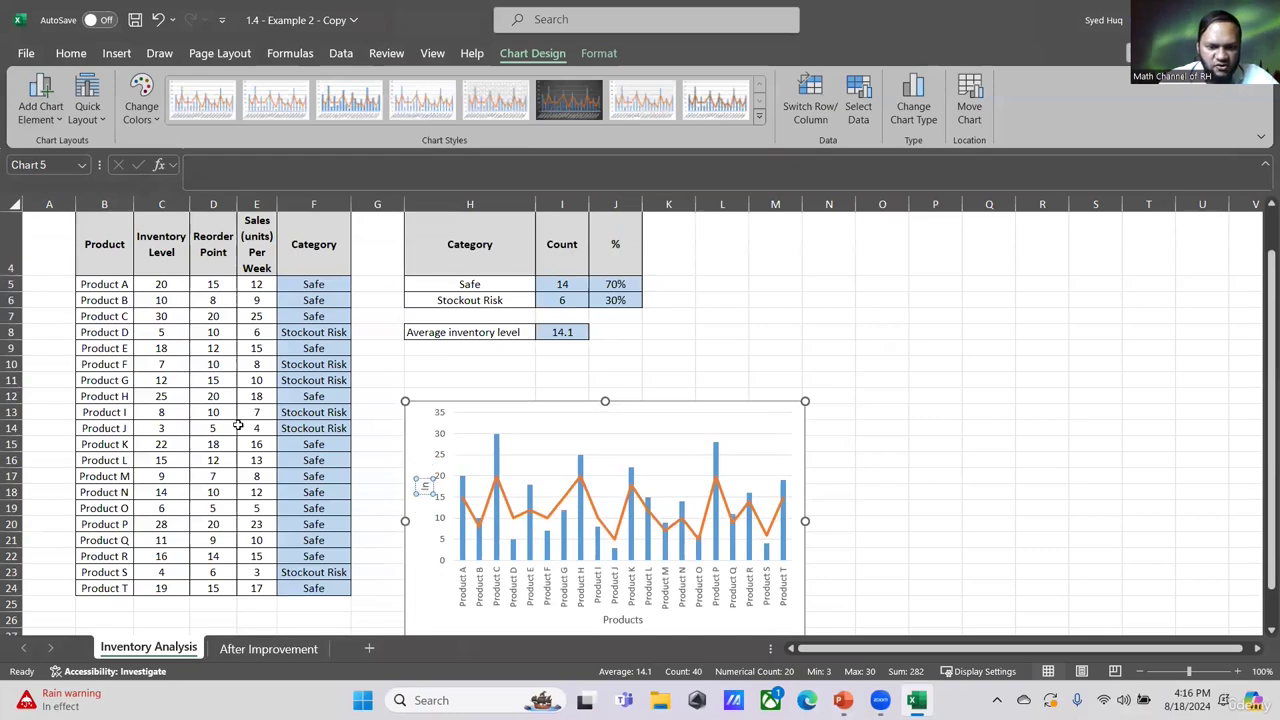
{"action": "type", "text": "y"}
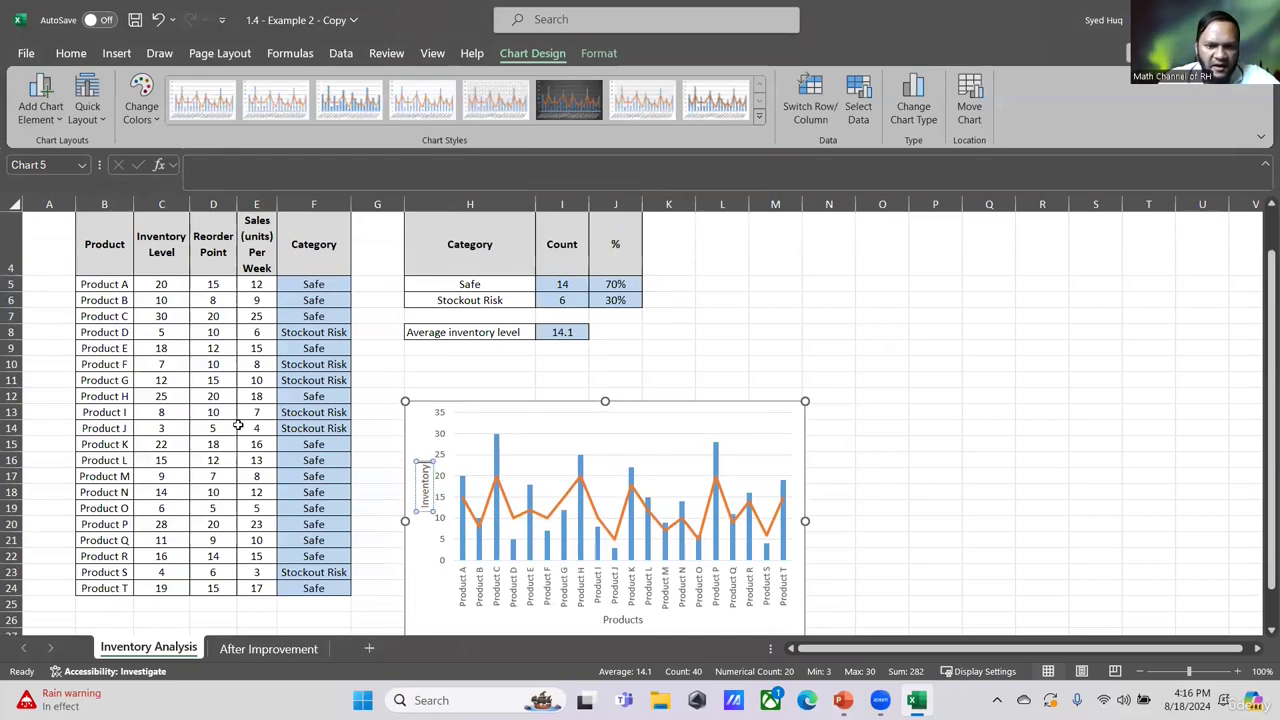
{"action": "type", "text": "and"}
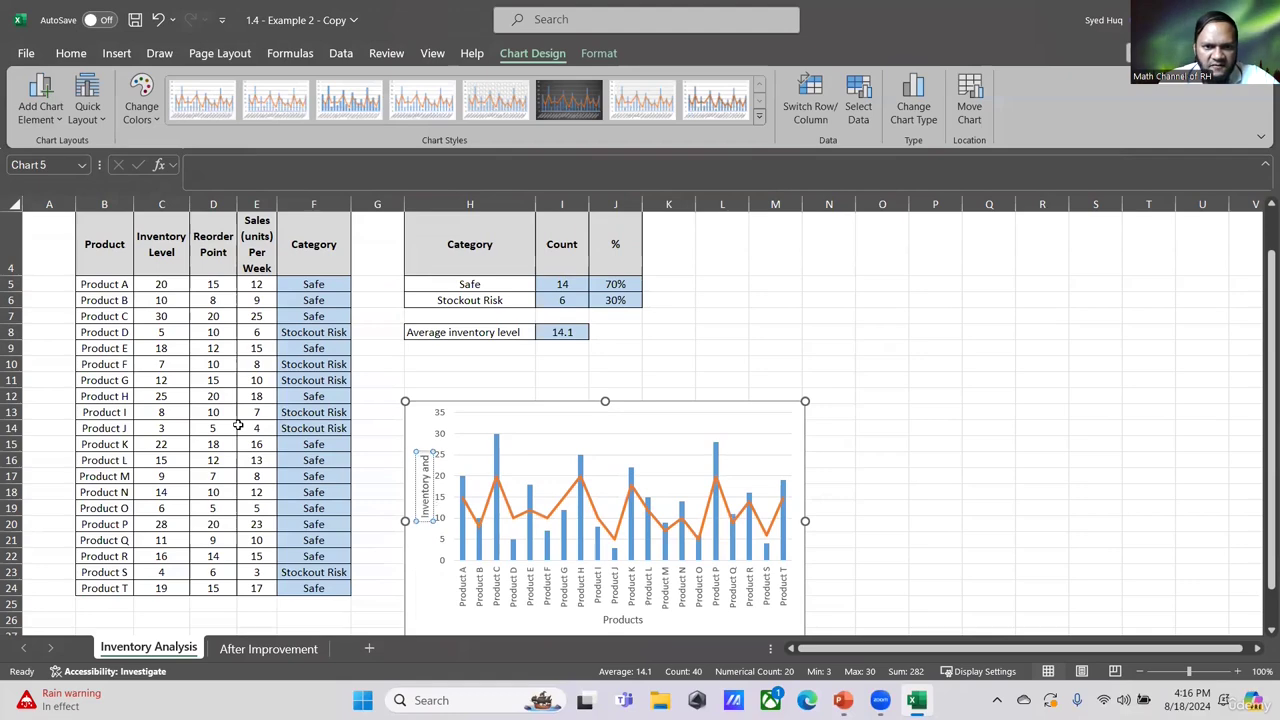
{"action": "type", "text": " Reorder Point"}
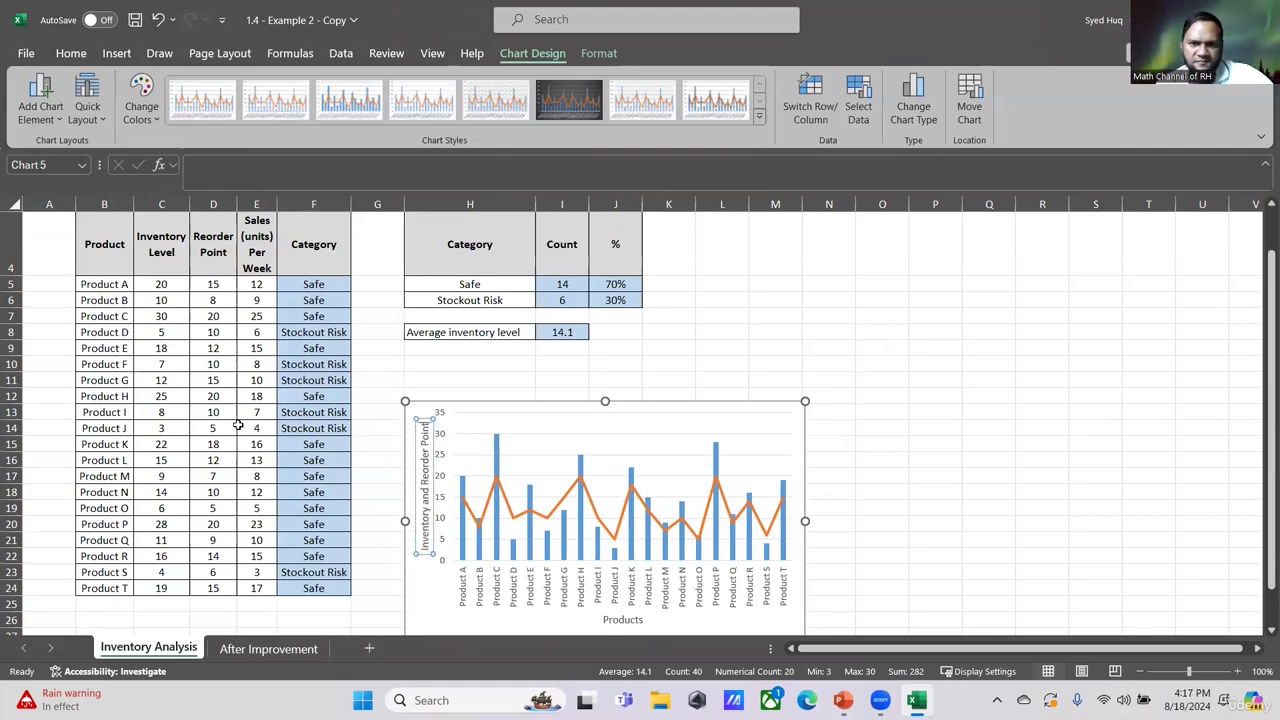
{"action": "left_click", "coordinate": [774, 284]}
{"action": "scroll", "coordinate": [772, 285], "scroll_direction": "down", "scroll_amount": 1}
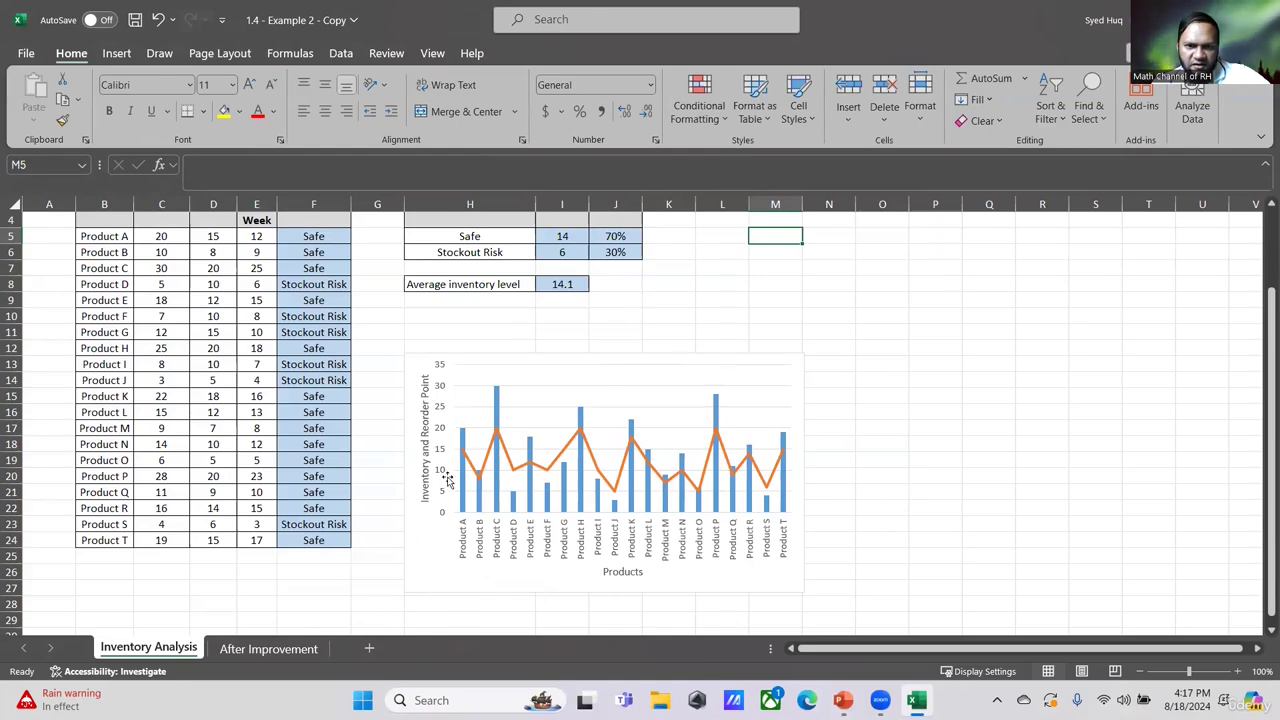
- Examine the chart's inventory columns against the reorder point line for each product
{"action": "mouse_move", "coordinate": [459, 443]}
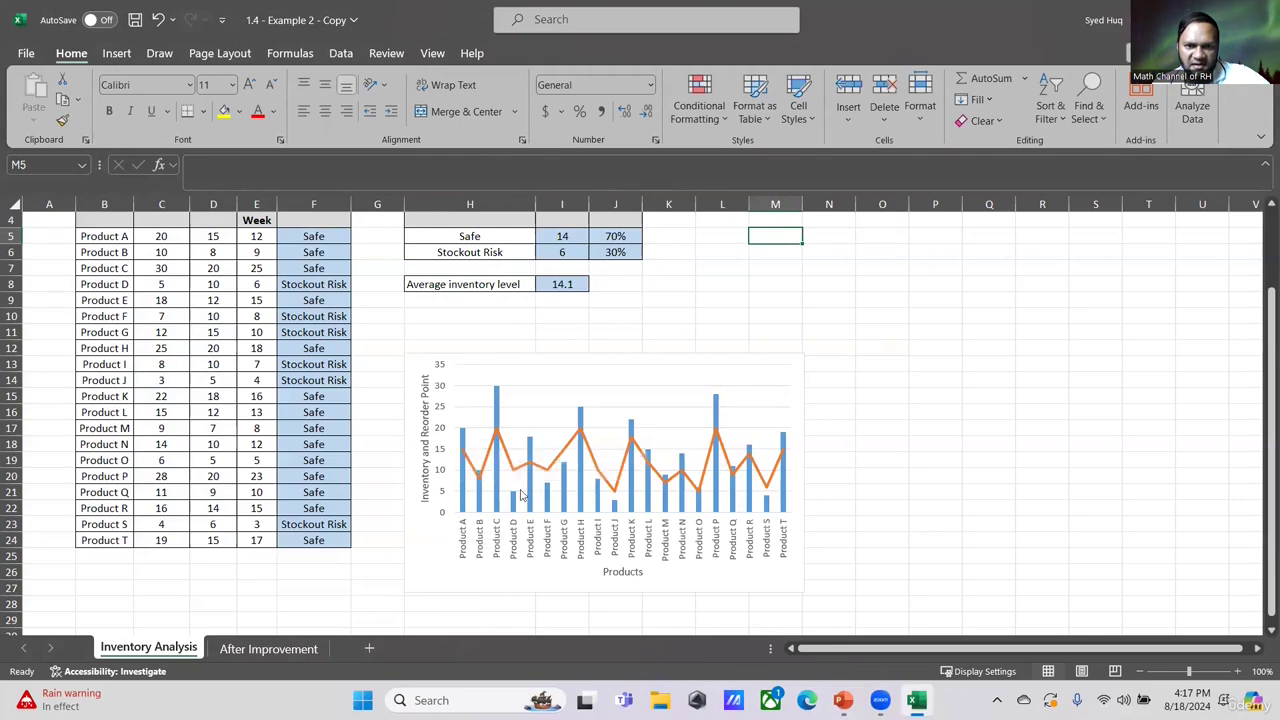
{"action": "mouse_move", "coordinate": [512, 514]}
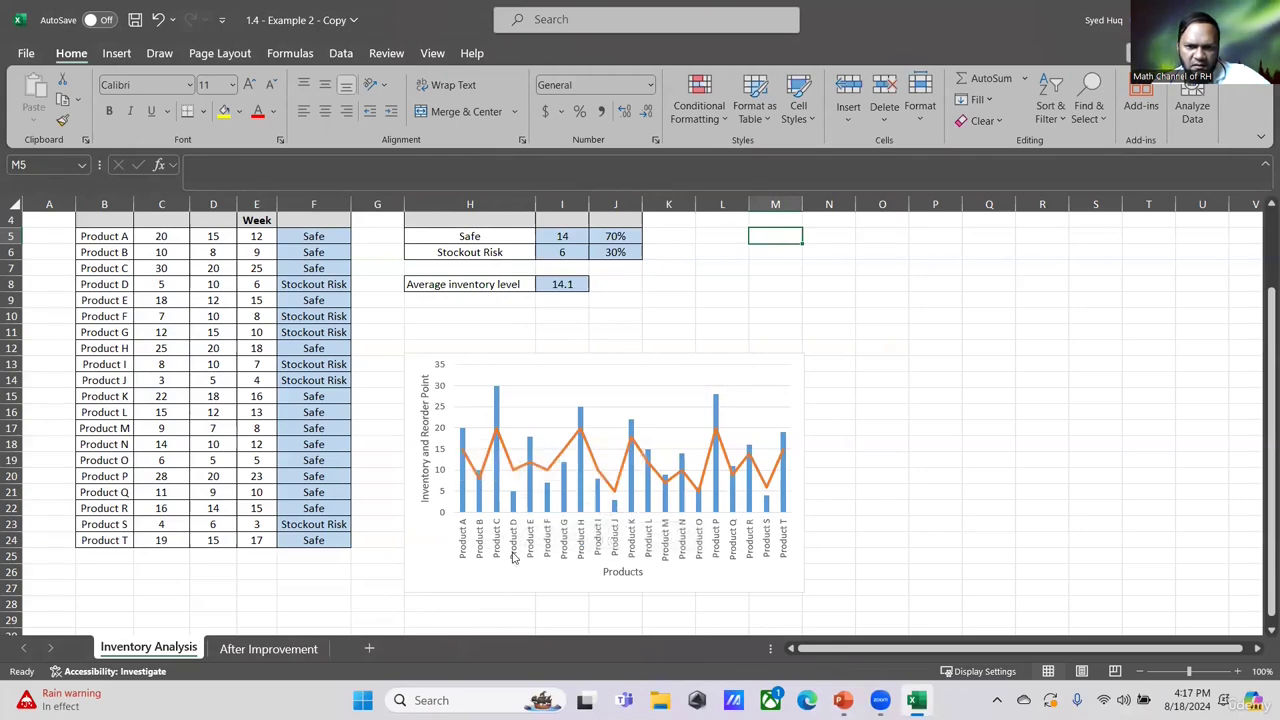
{"action": "mouse_move", "coordinate": [514, 474]}
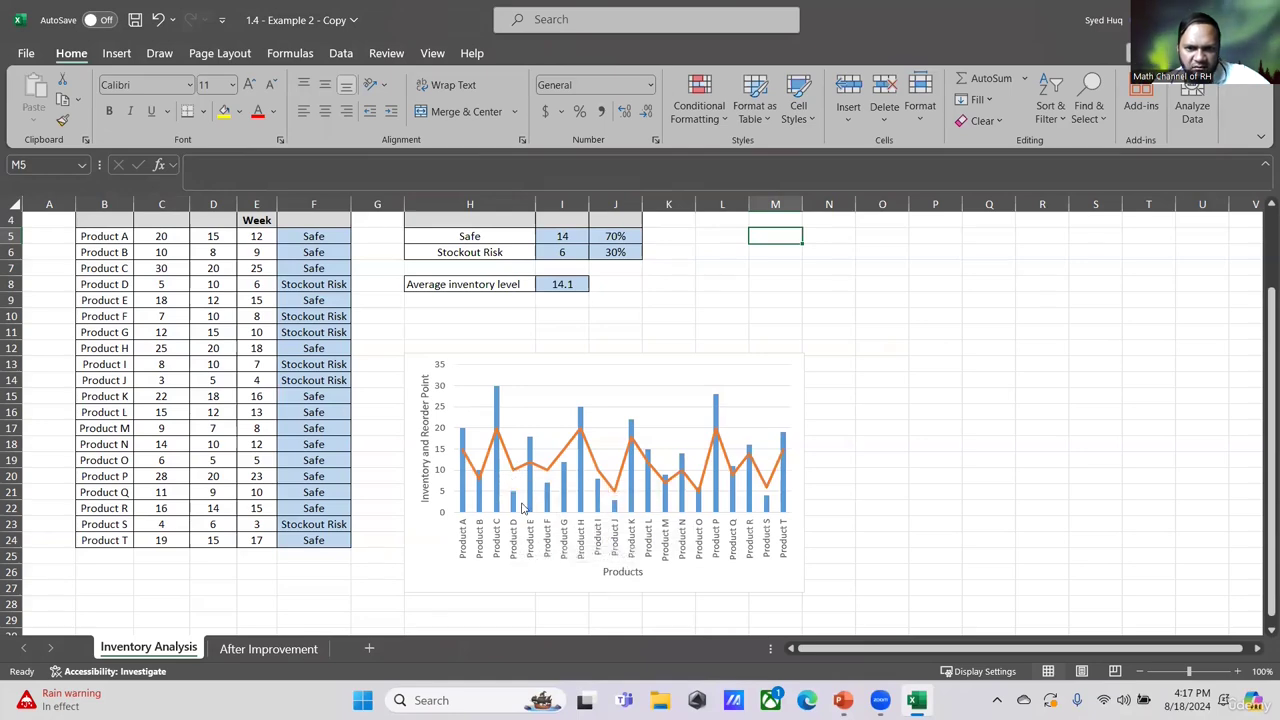
{"action": "scroll", "coordinate": [528, 512], "scroll_direction": "up", "scroll_amount": 1, "text": "ctrl"}
{"action": "scroll", "coordinate": [535, 523], "scroll_direction": "up", "scroll_amount": 2, "text": "ctrl"}
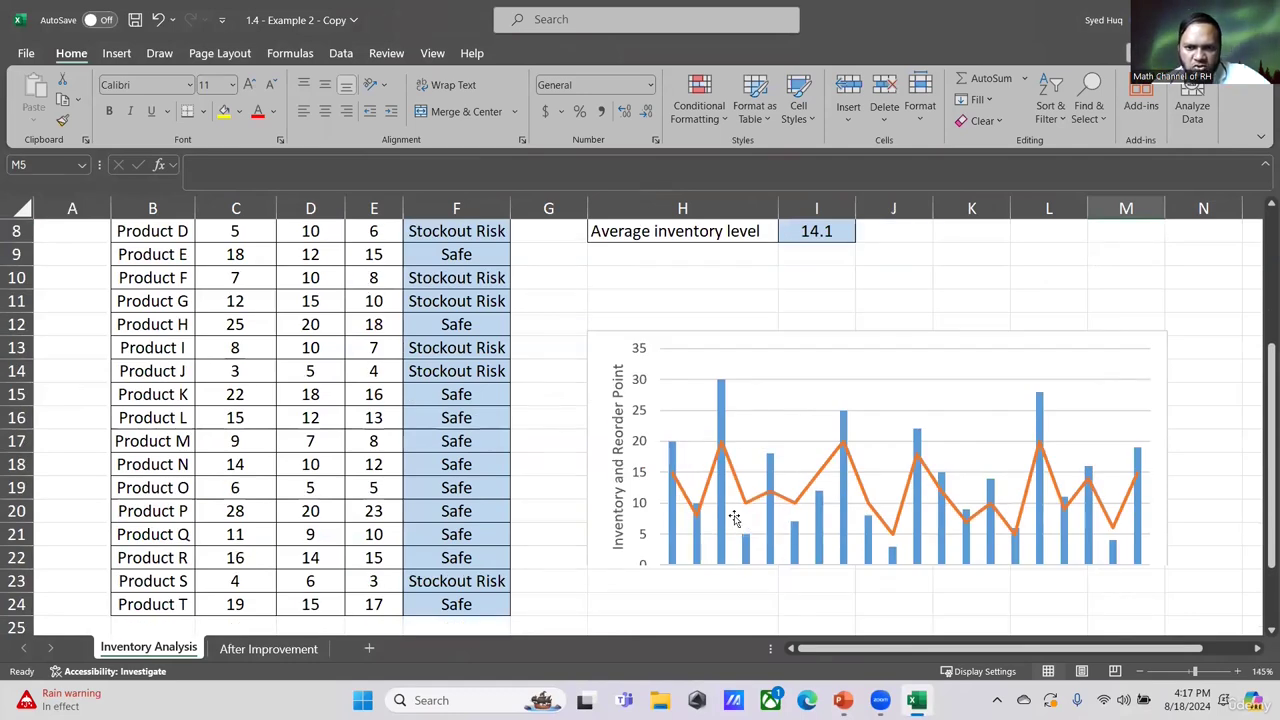
{"action": "left_click", "coordinate": [746, 565]}
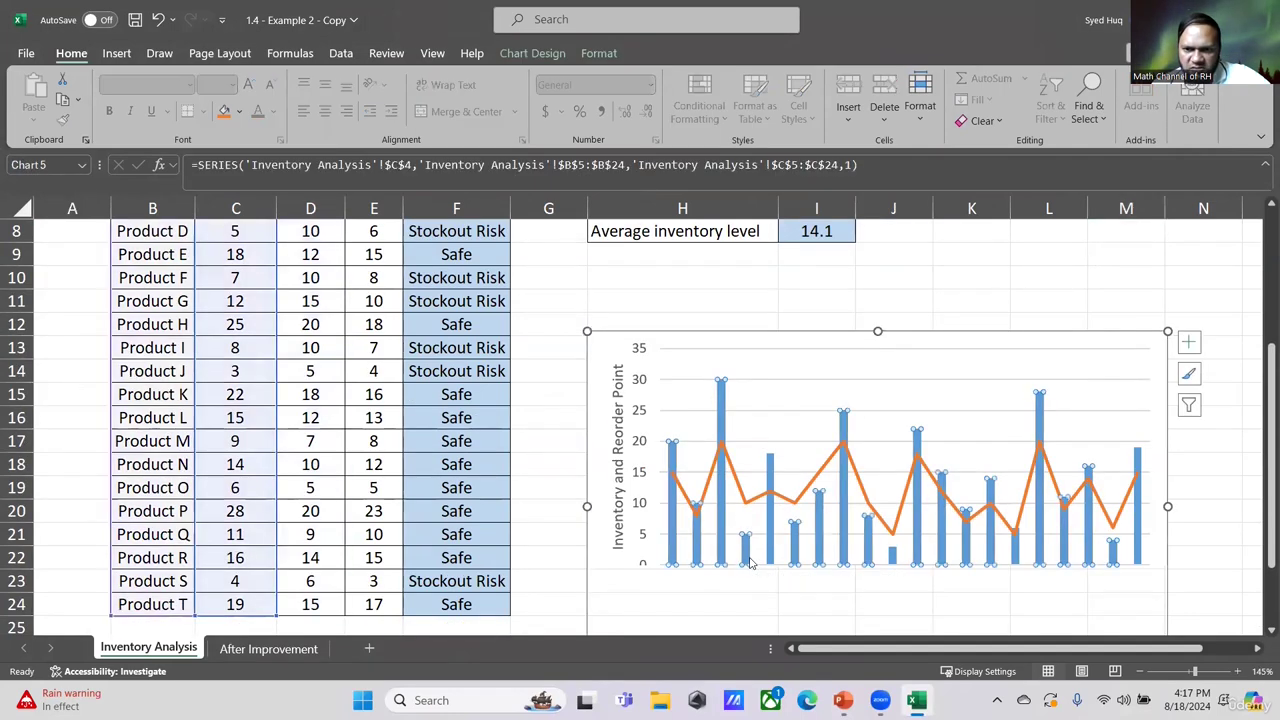
{"action": "scroll", "coordinate": [257, 408], "scroll_direction": "up", "scroll_amount": 3}
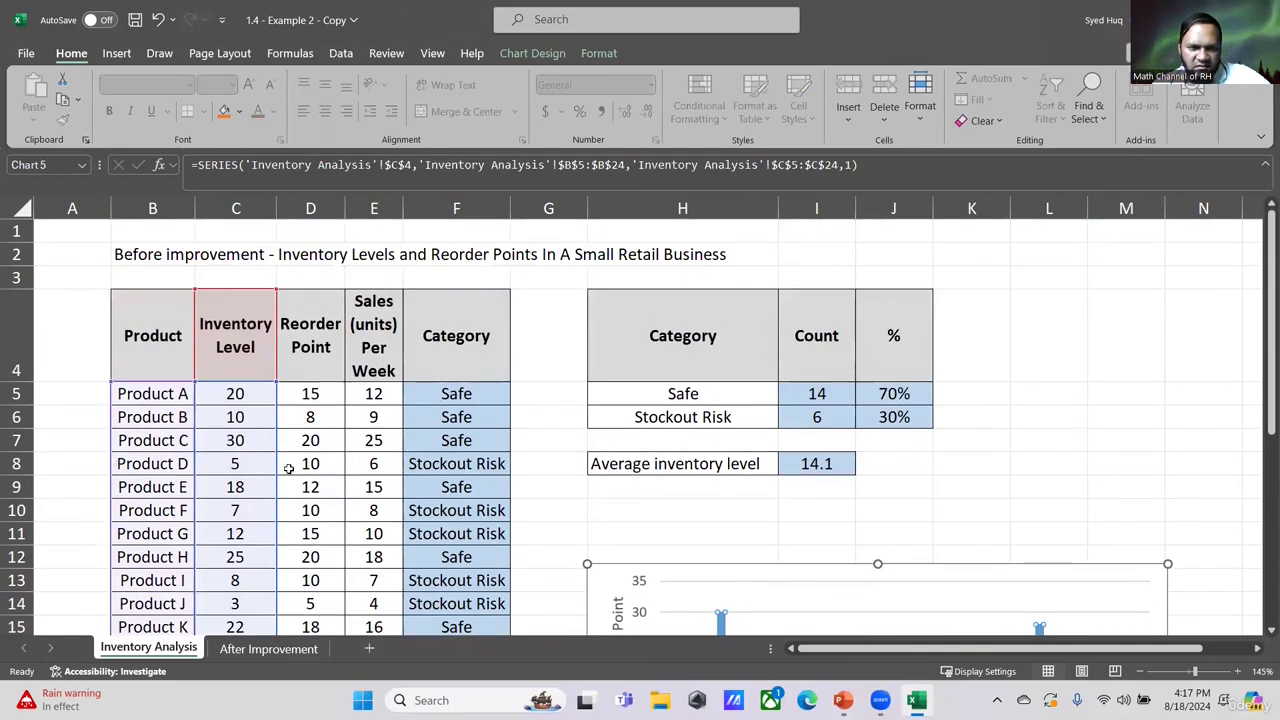
{"action": "scroll", "coordinate": [862, 496], "scroll_direction": "down", "scroll_amount": 3}
{"action": "scroll", "coordinate": [822, 442], "scroll_direction": "up", "scroll_amount": 1}
{"action": "scroll", "coordinate": [840, 452], "scroll_direction": "down", "scroll_amount": 1}
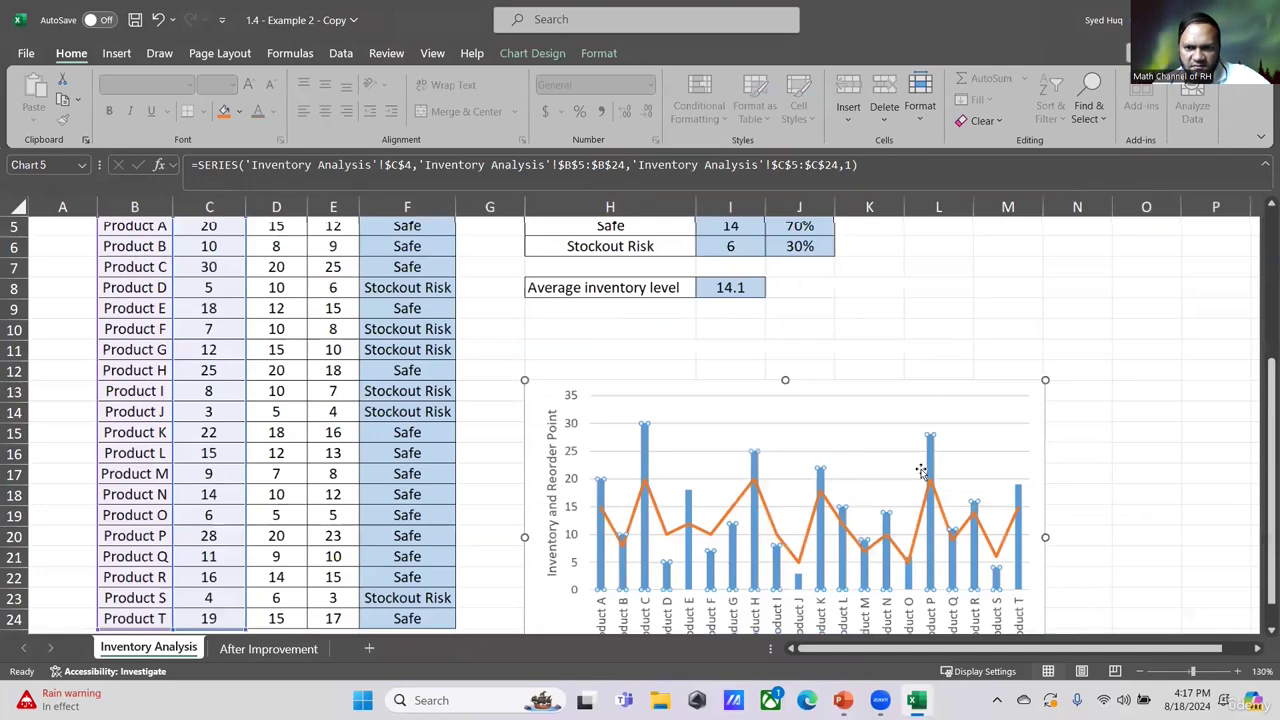
{"action": "scroll", "coordinate": [922, 471], "scroll_direction": "down", "scroll_amount": 1}
{"action": "left_click", "coordinate": [1130, 396]}
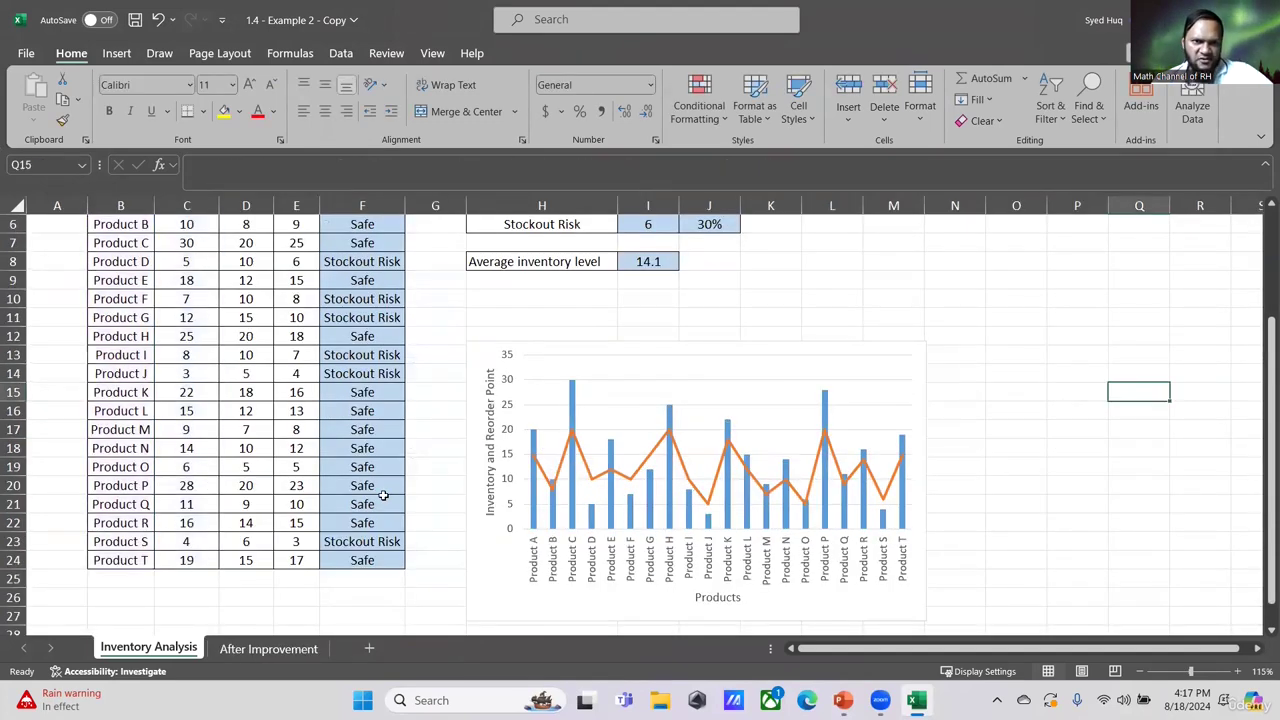
{"action": "scroll", "coordinate": [384, 490], "scroll_direction": "up", "scroll_amount": 2}
{"action": "scroll", "coordinate": [366, 503], "scroll_direction": "down", "scroll_amount": 1}
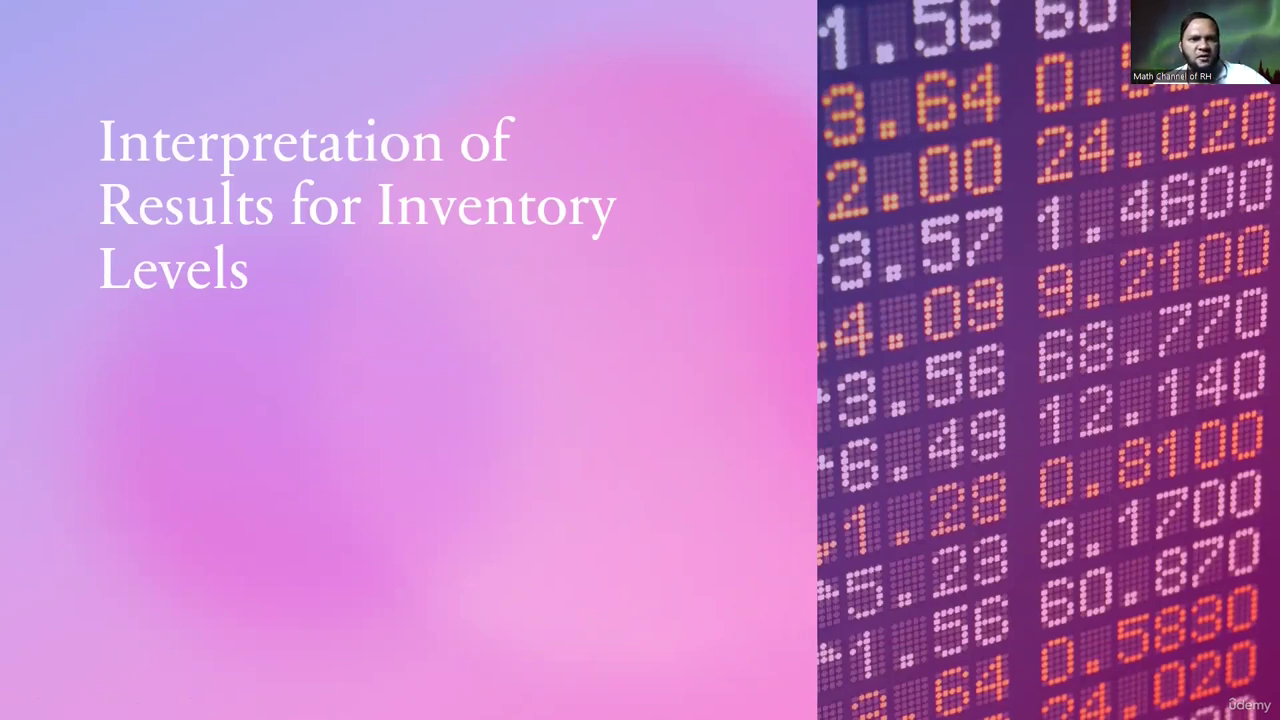
{"action": "key", "text": "Right"}
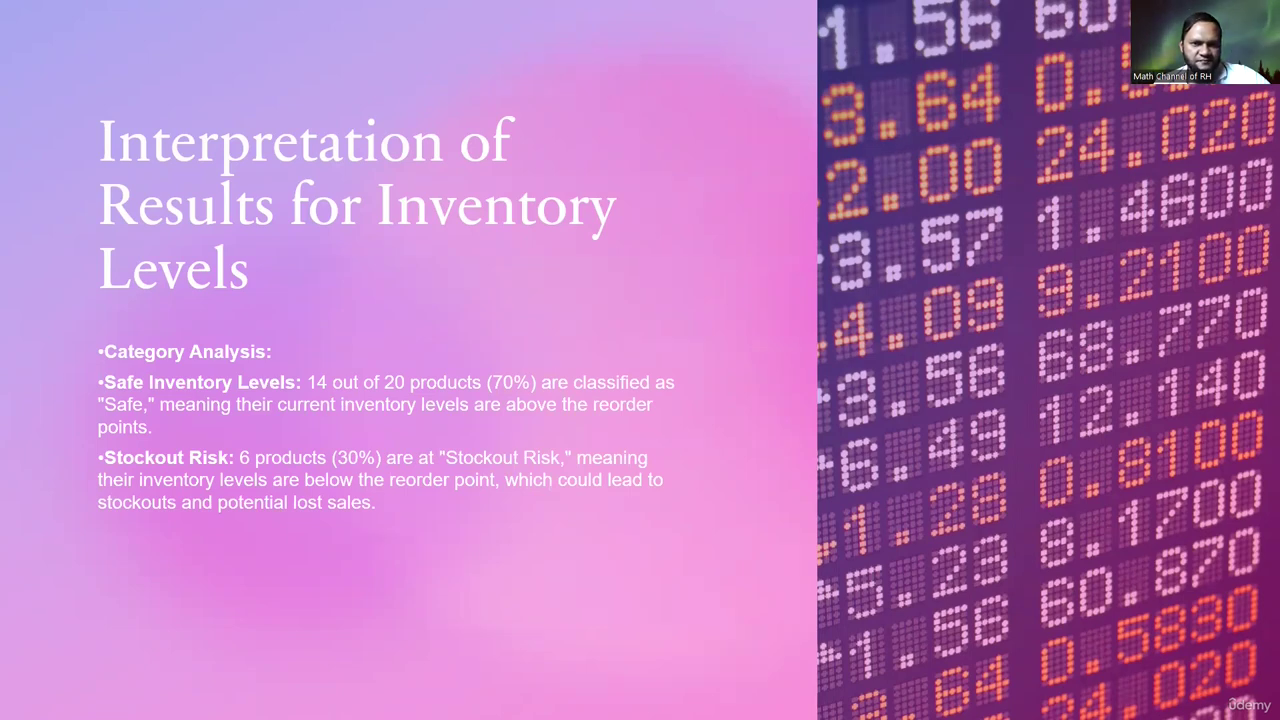
{"action": "key", "text": "Right"}
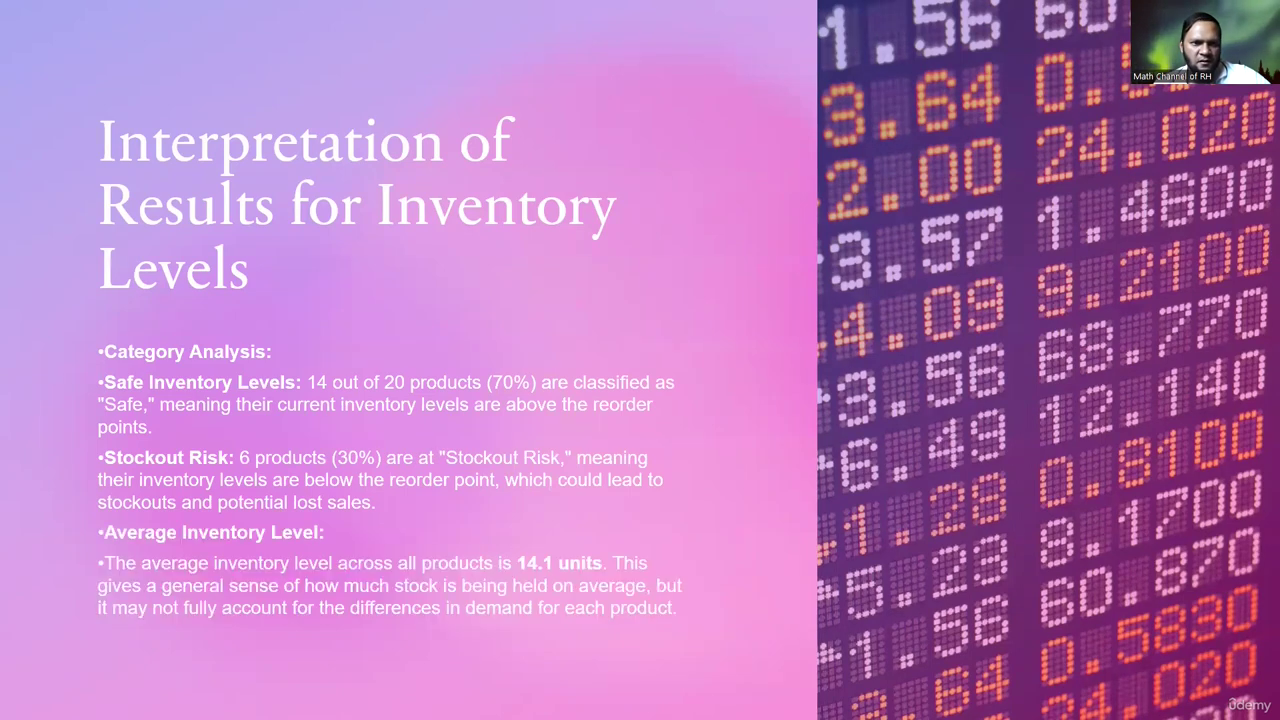